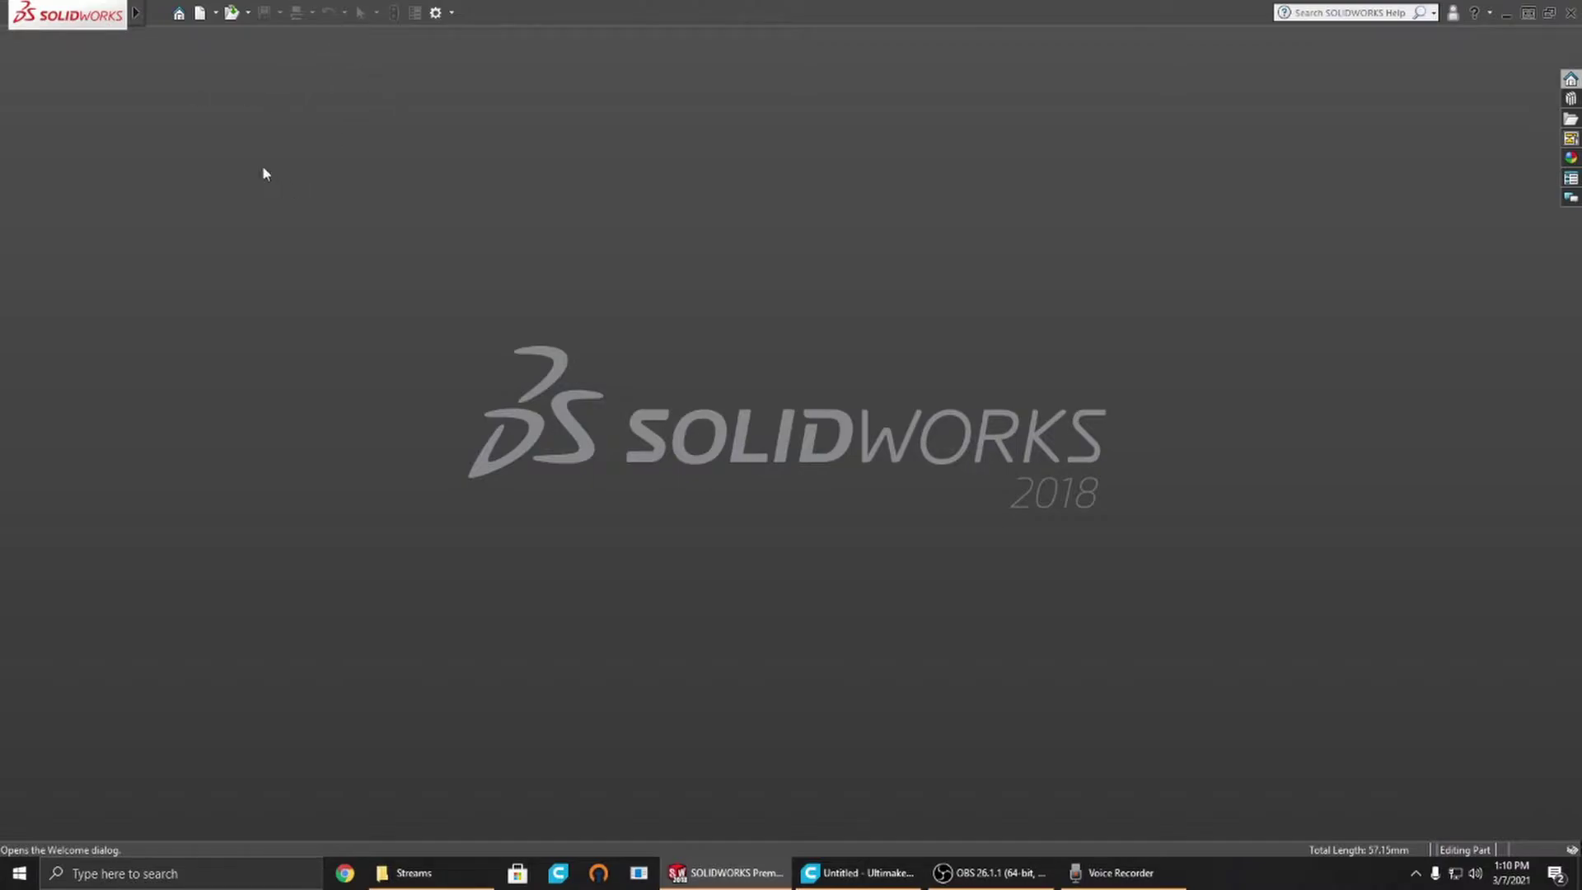
Step: Create a new part and start a sketch on the Top Plane
{"action": "left_click", "coordinate": [200, 12]}
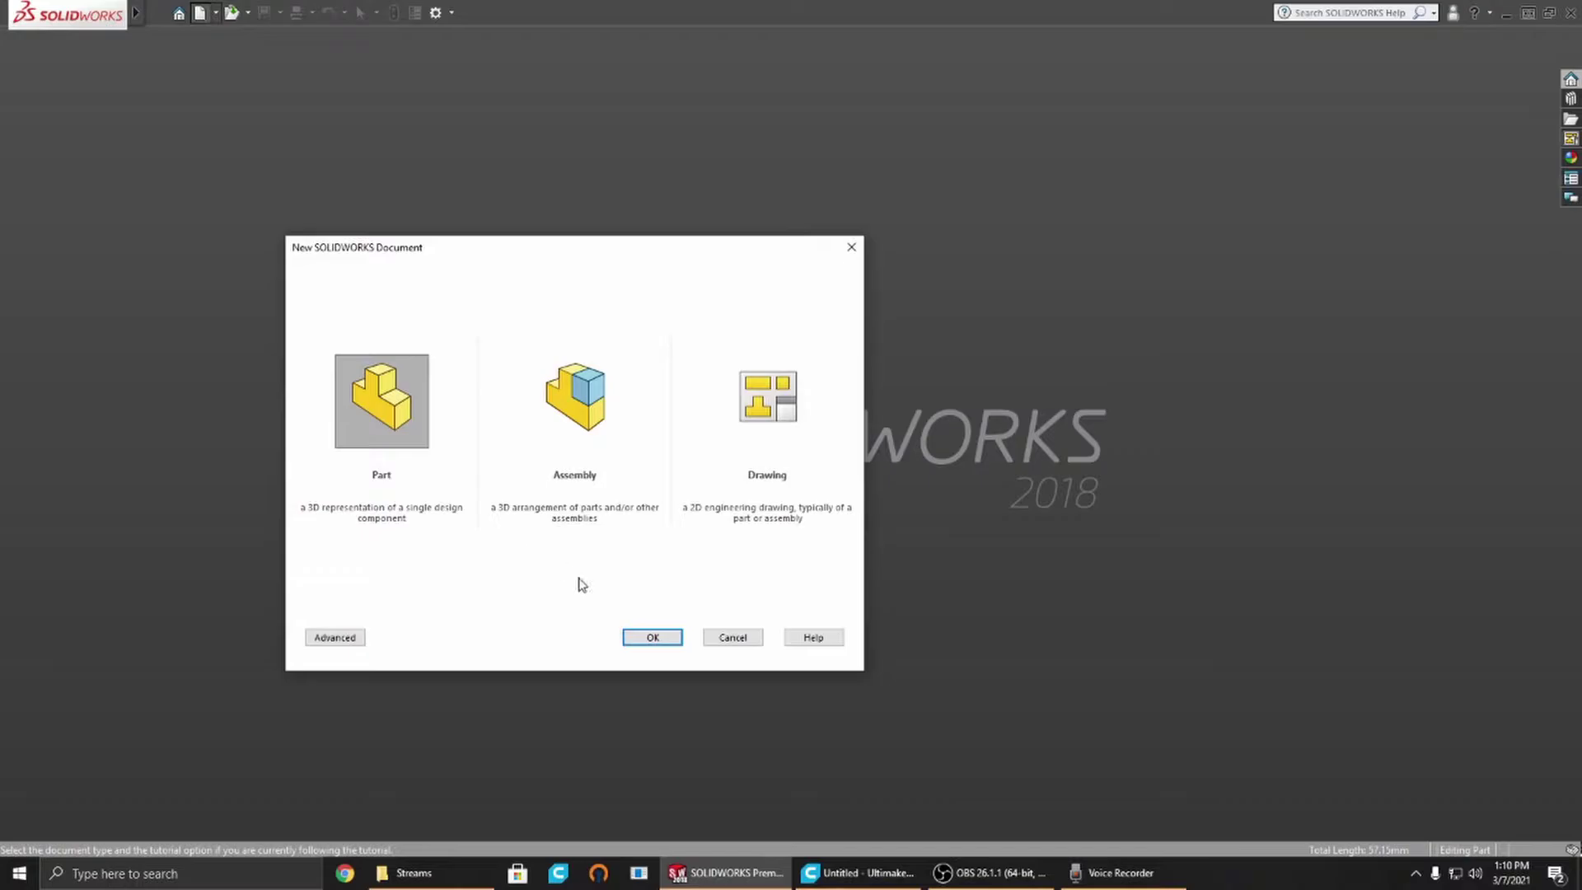
{"action": "left_click", "coordinate": [656, 637]}
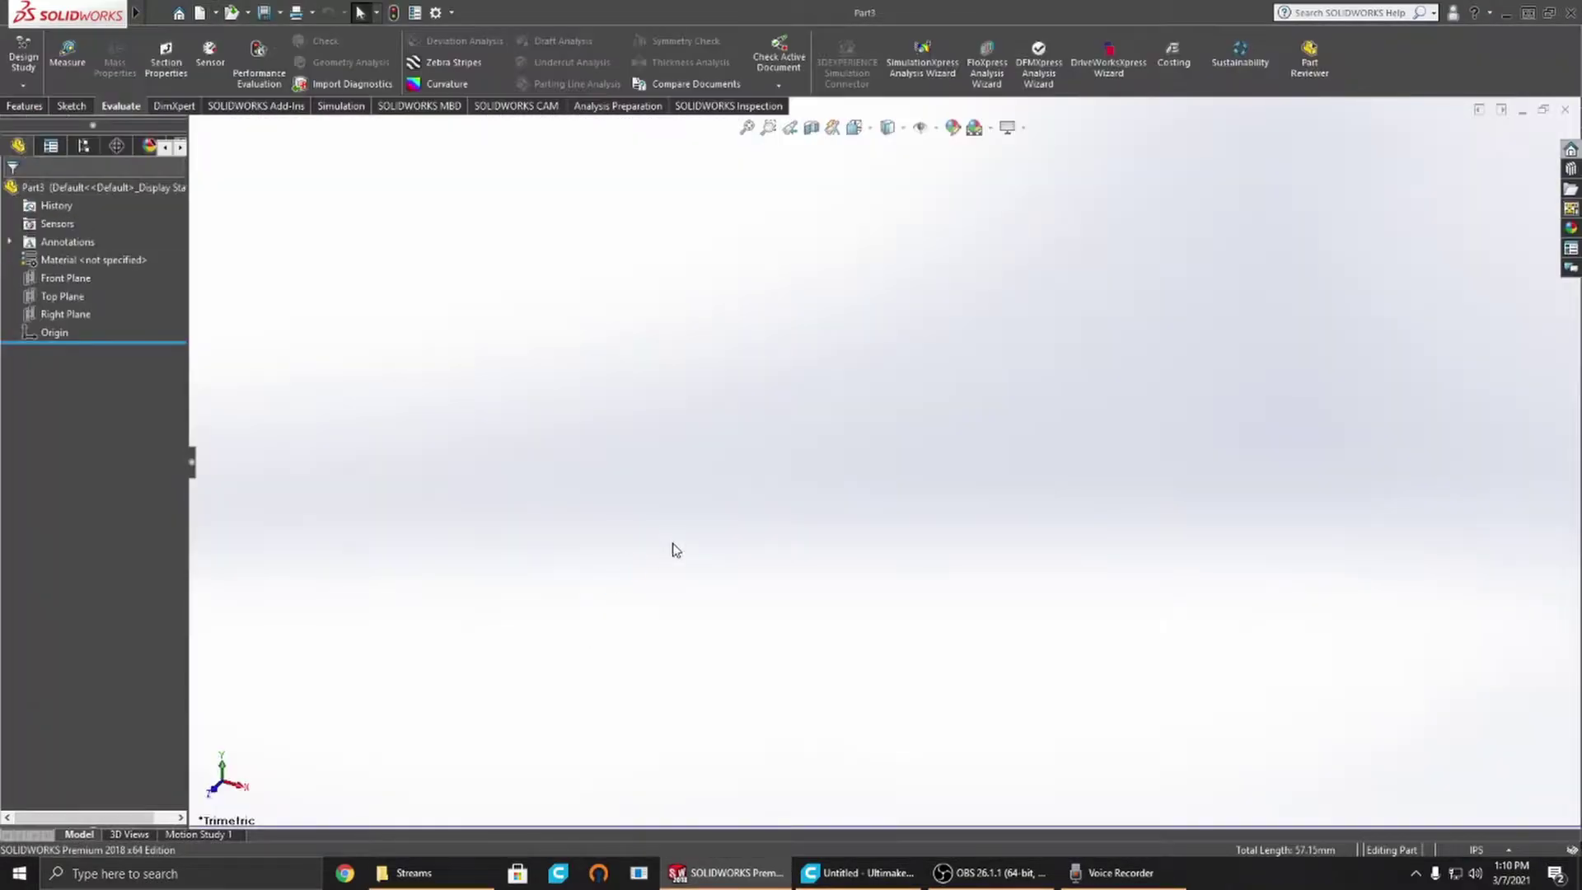
{"action": "left_click", "coordinate": [81, 107]}
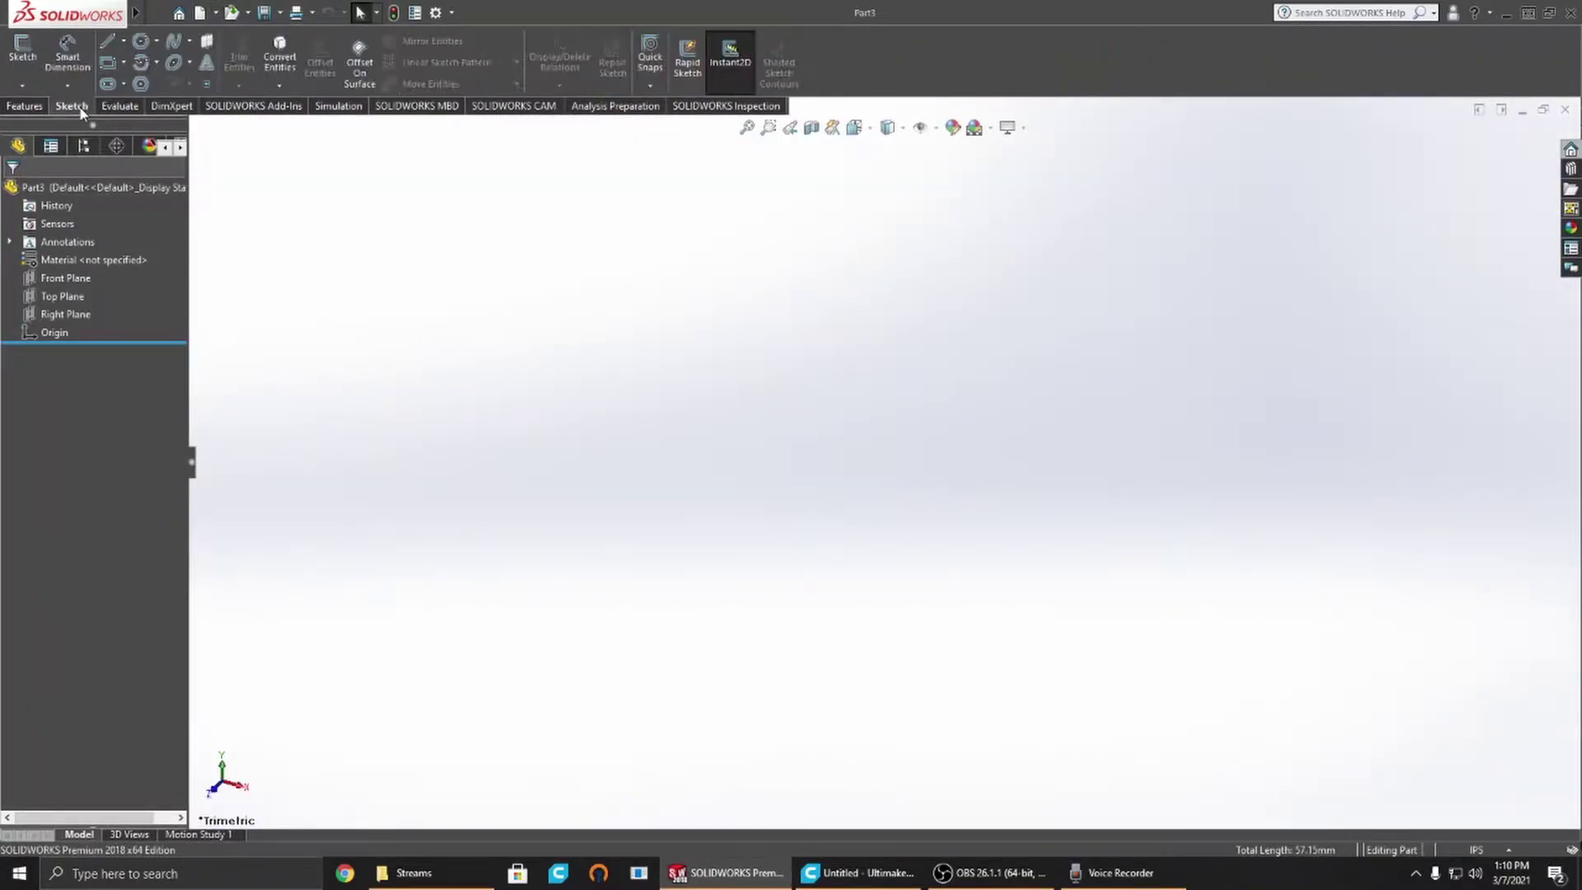
{"action": "left_click", "coordinate": [27, 54]}
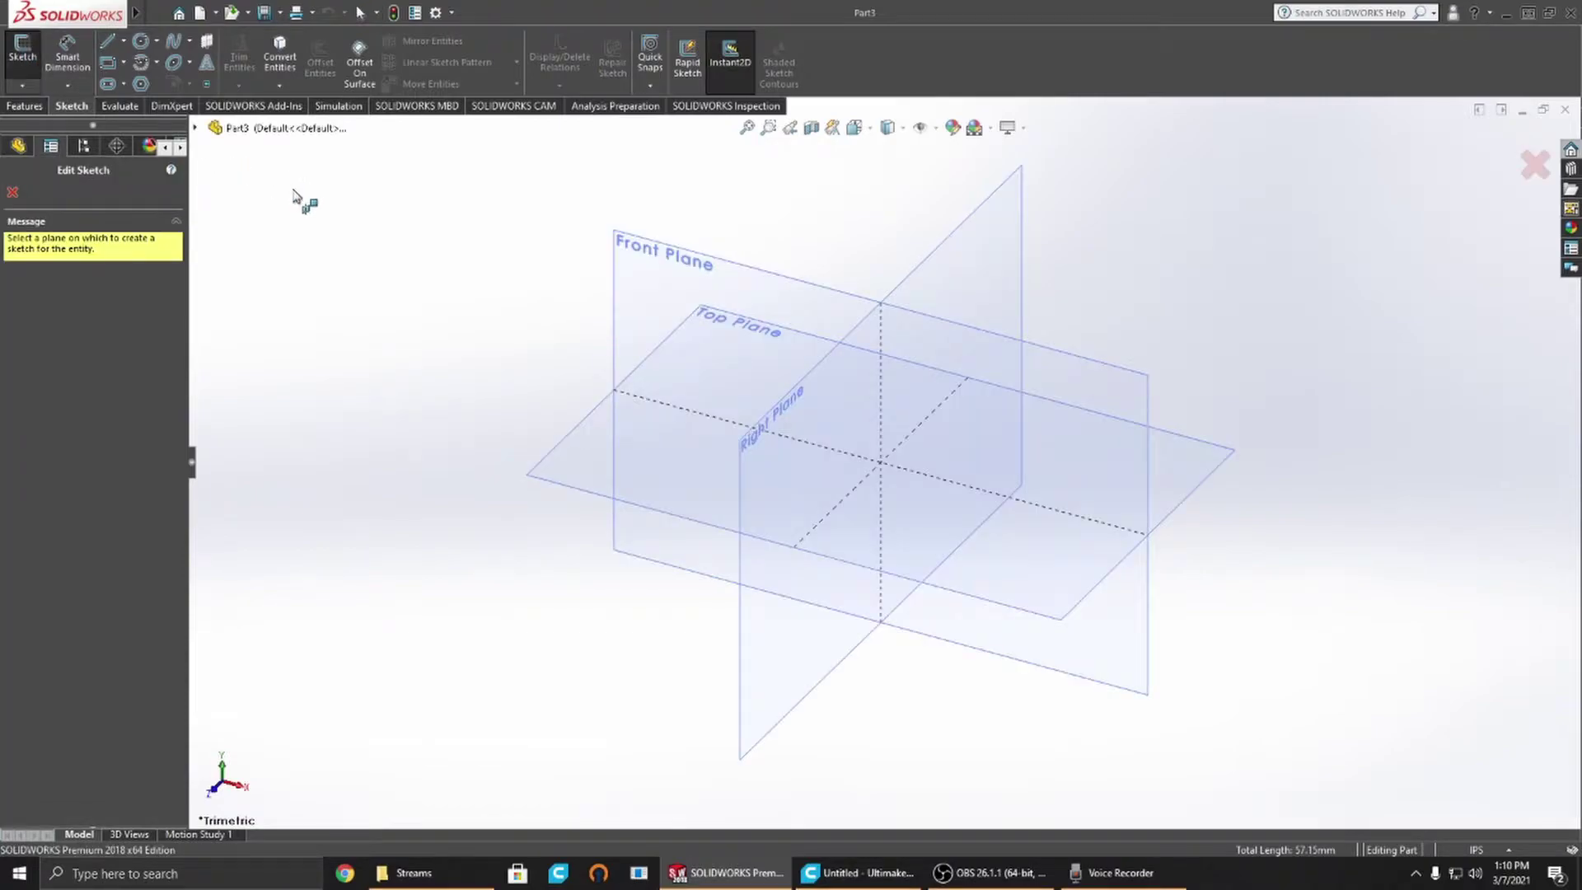
{"action": "left_click", "coordinate": [576, 467]}
Step: Draw horizontal and vertical centerlines, making the horizontal one coincident with the origin
{"action": "key", "text": "l"}
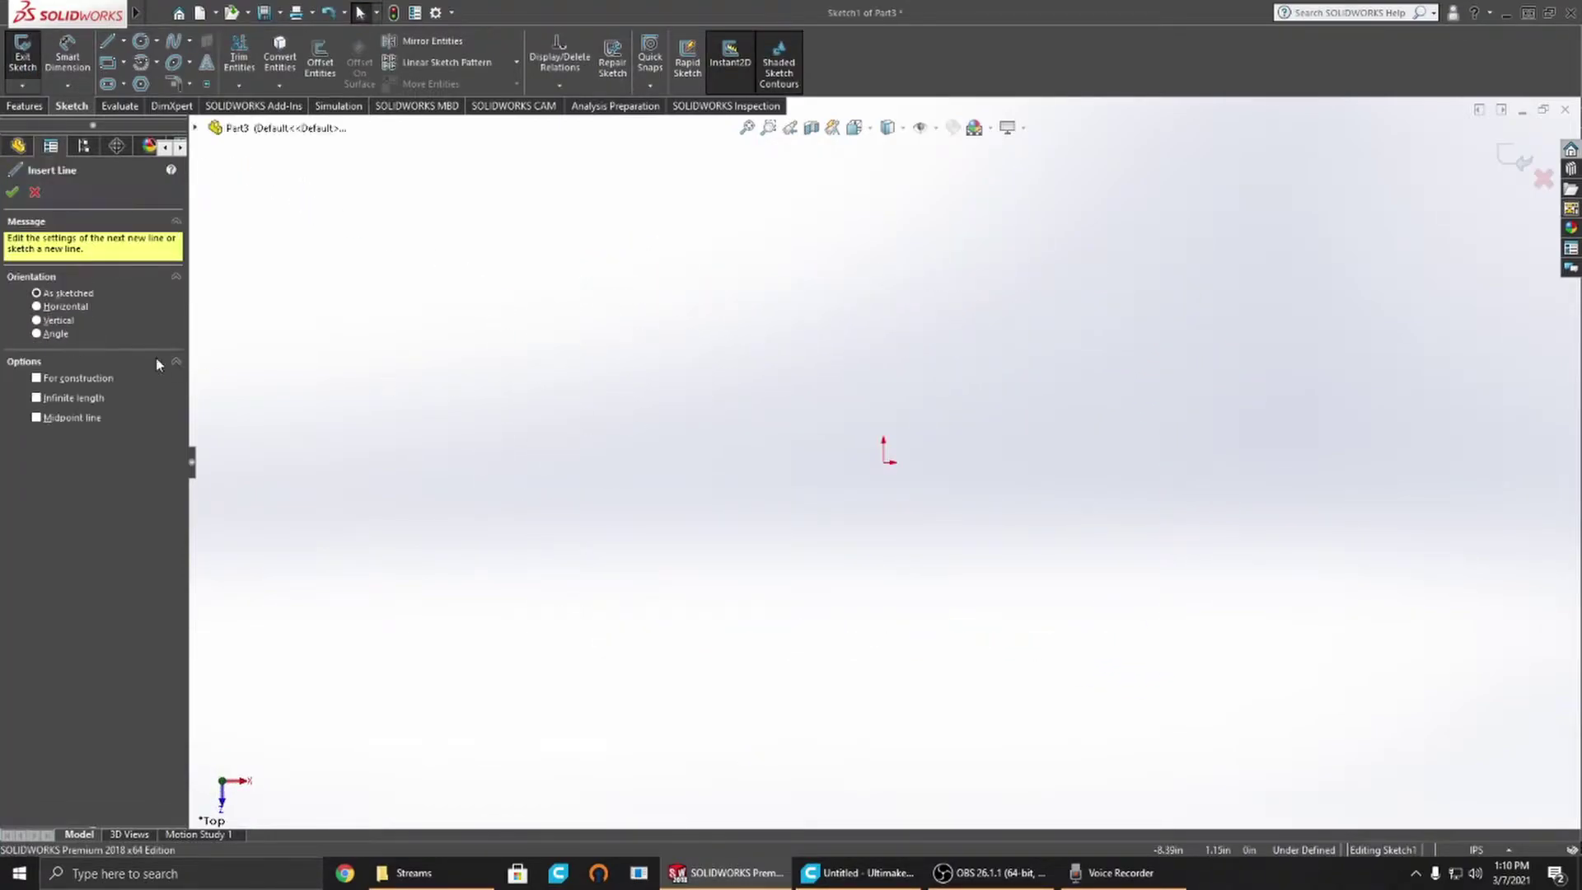
{"action": "left_click", "coordinate": [887, 462]}
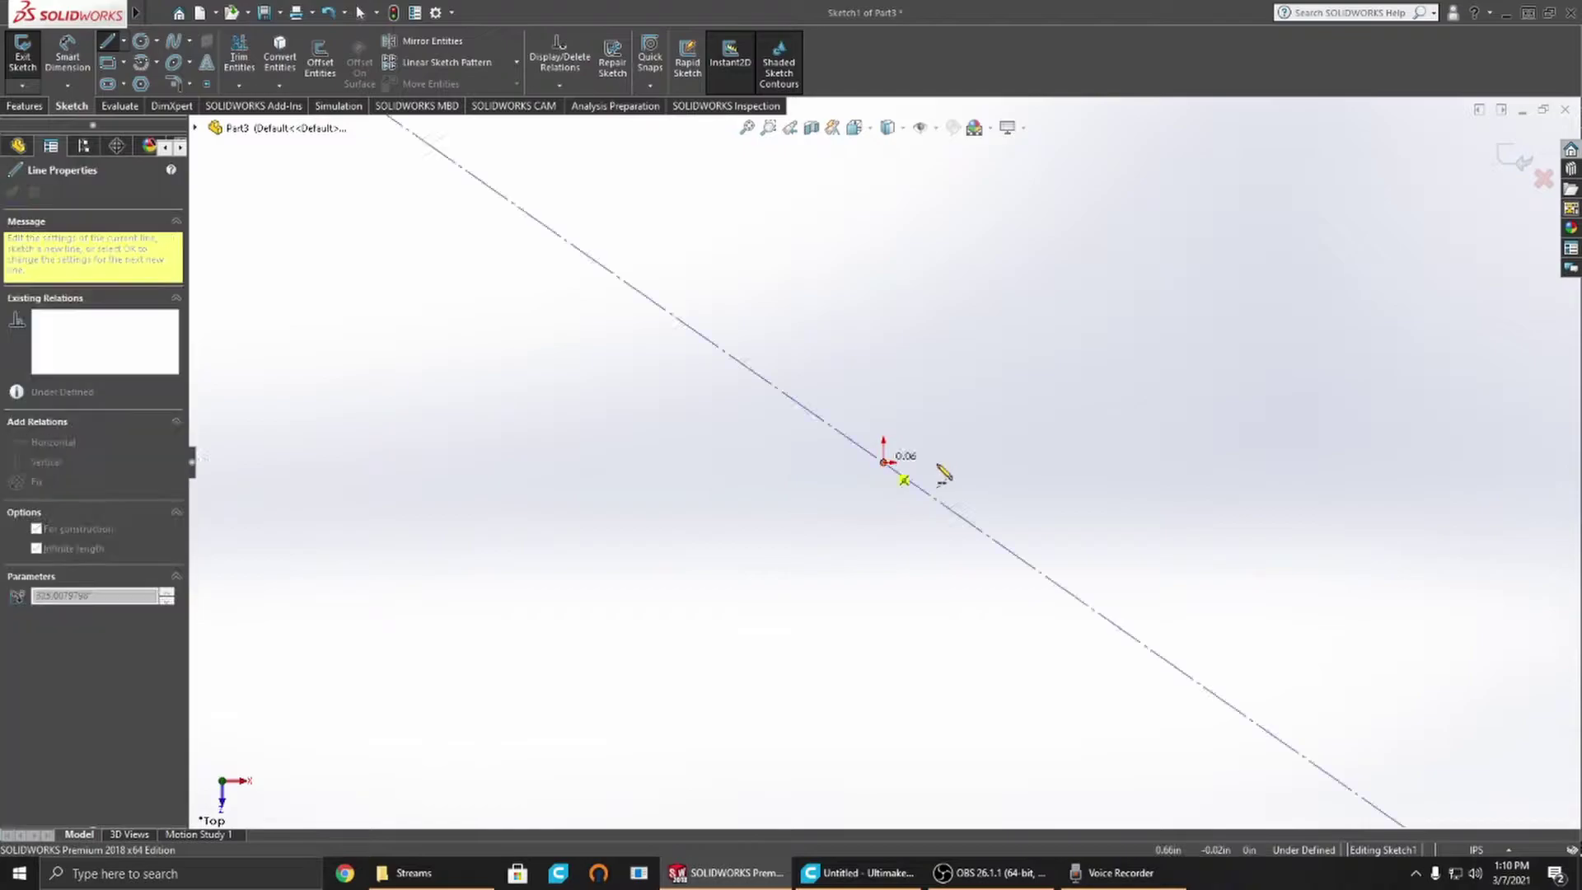
{"action": "left_click", "coordinate": [942, 460]}
{"action": "left_click", "coordinate": [882, 462]}
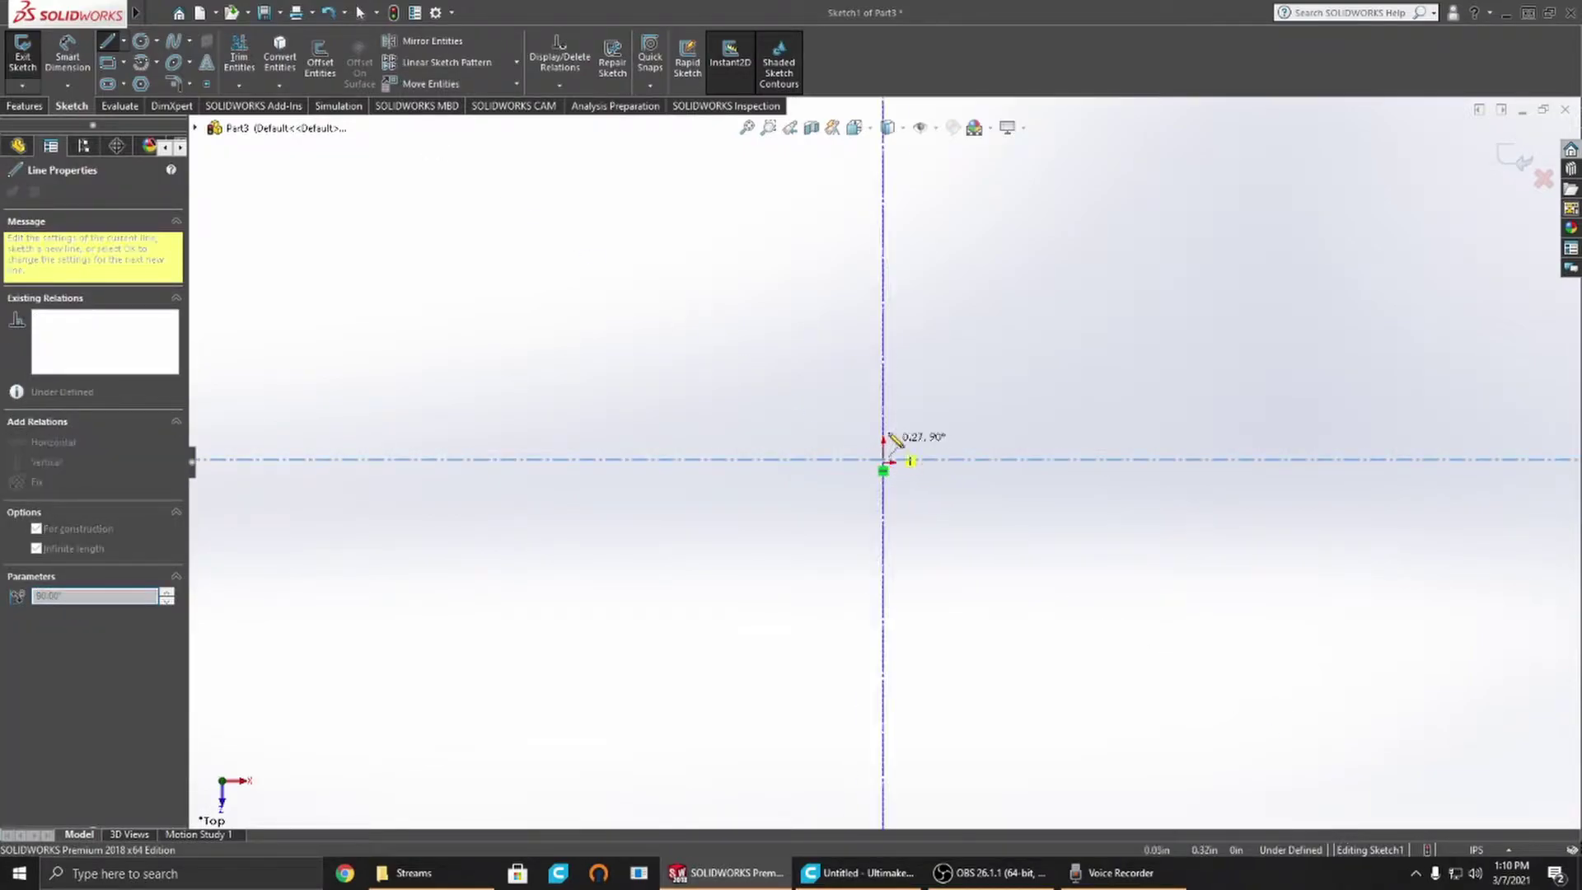
{"action": "left_click", "coordinate": [886, 387]}
{"action": "key", "text": "Escape"}
{"action": "left_click_drag", "start_coordinate": [979, 462], "coordinate": [978, 415]}
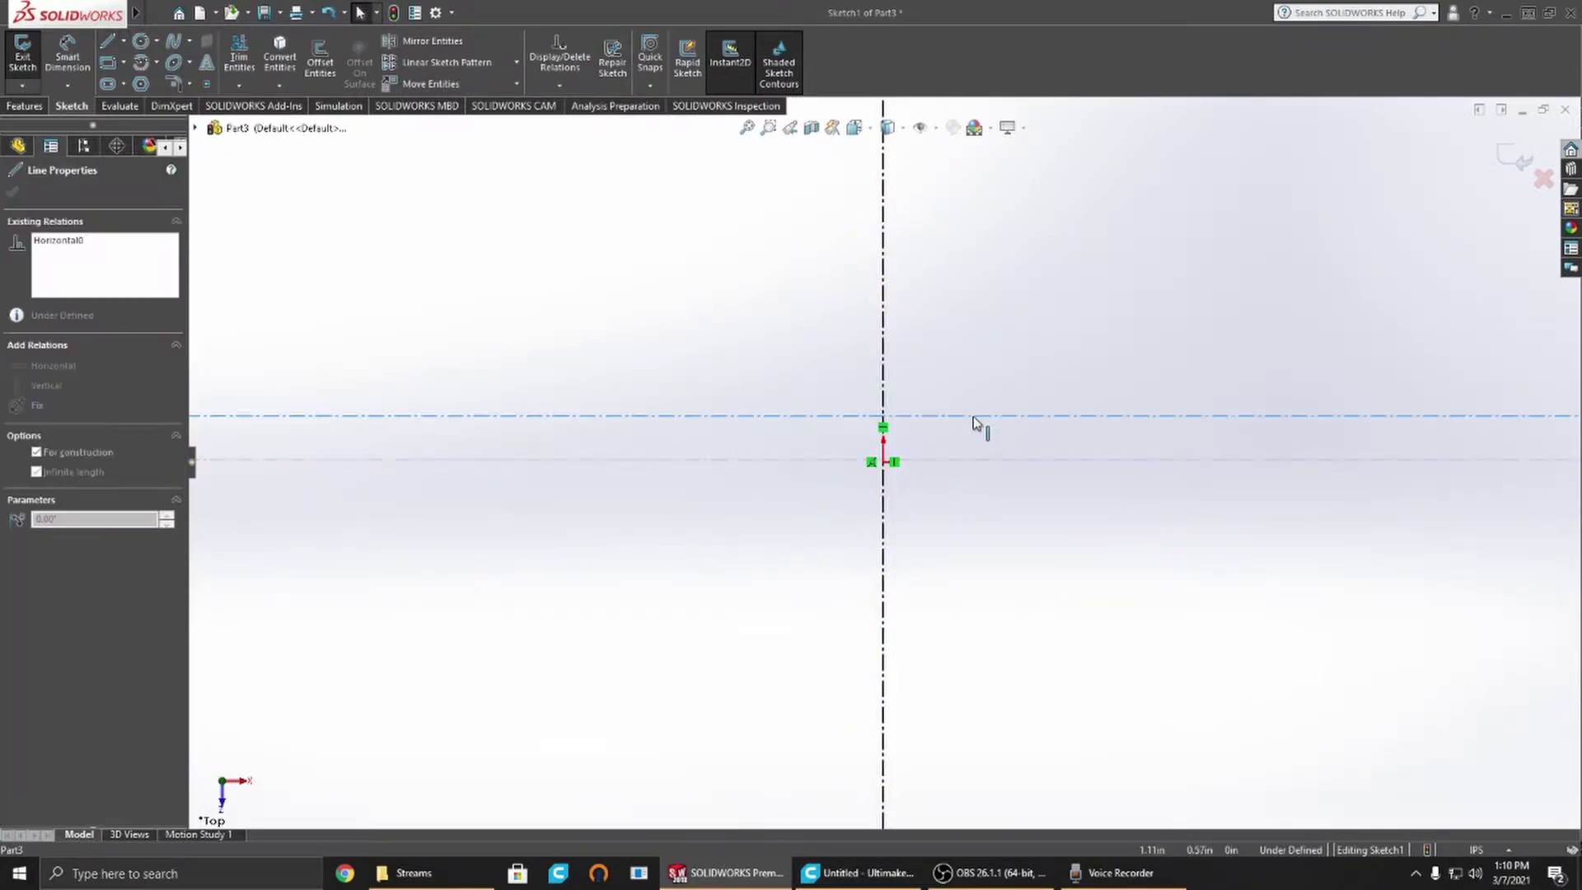
{"action": "left_click", "coordinate": [886, 463], "text": "ctrl"}
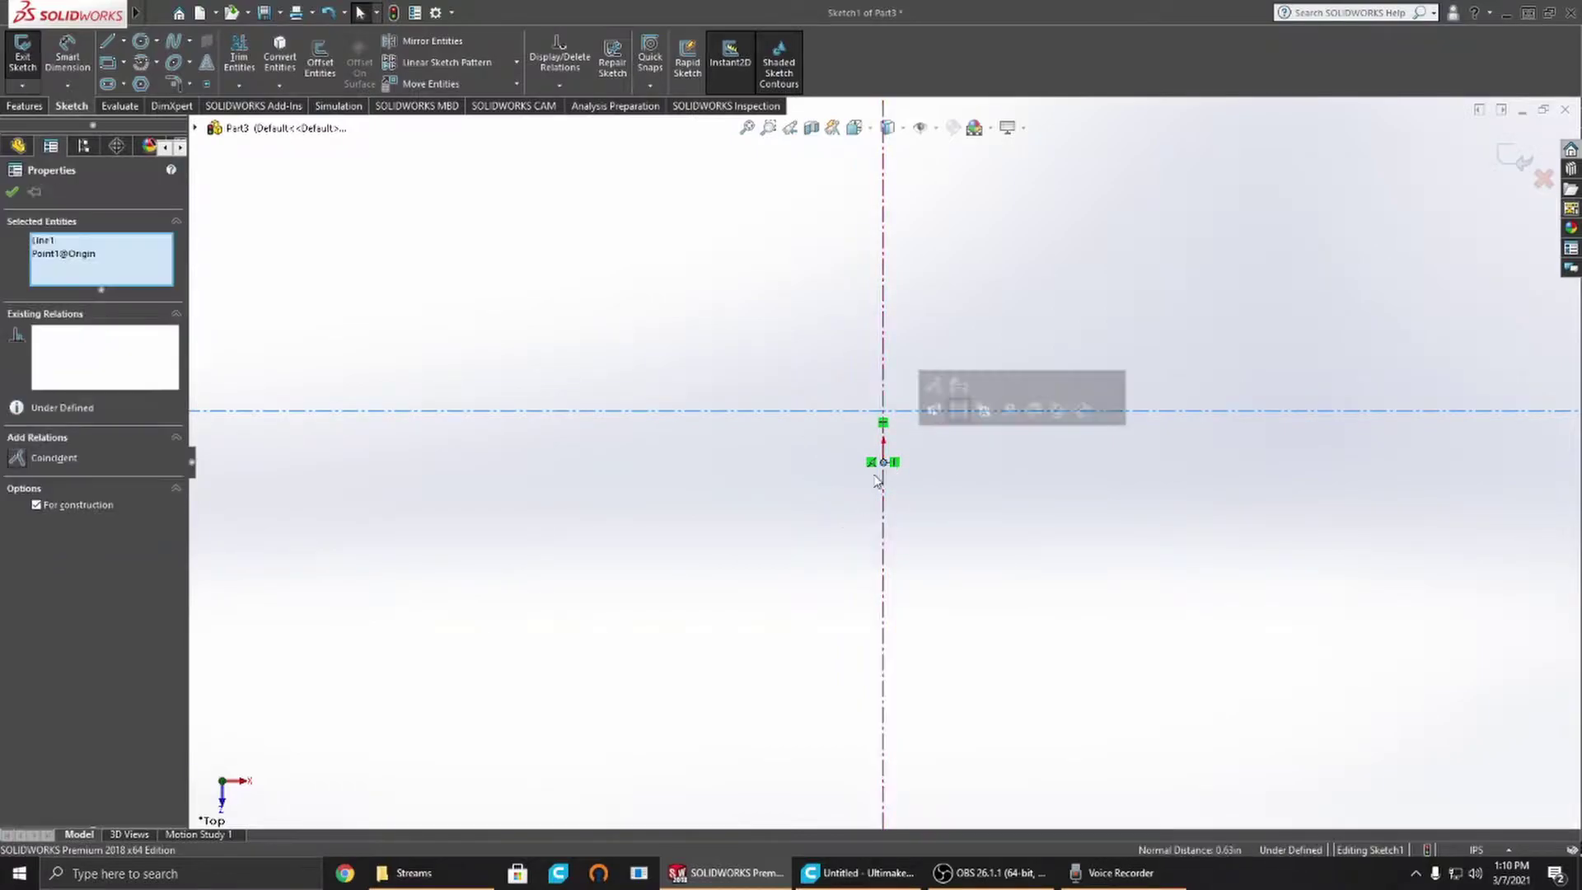
{"action": "left_click", "coordinate": [32, 459]}
Step: Draw a corner rectangle spanning the horizontal centerline
{"action": "left_click", "coordinate": [656, 335]}
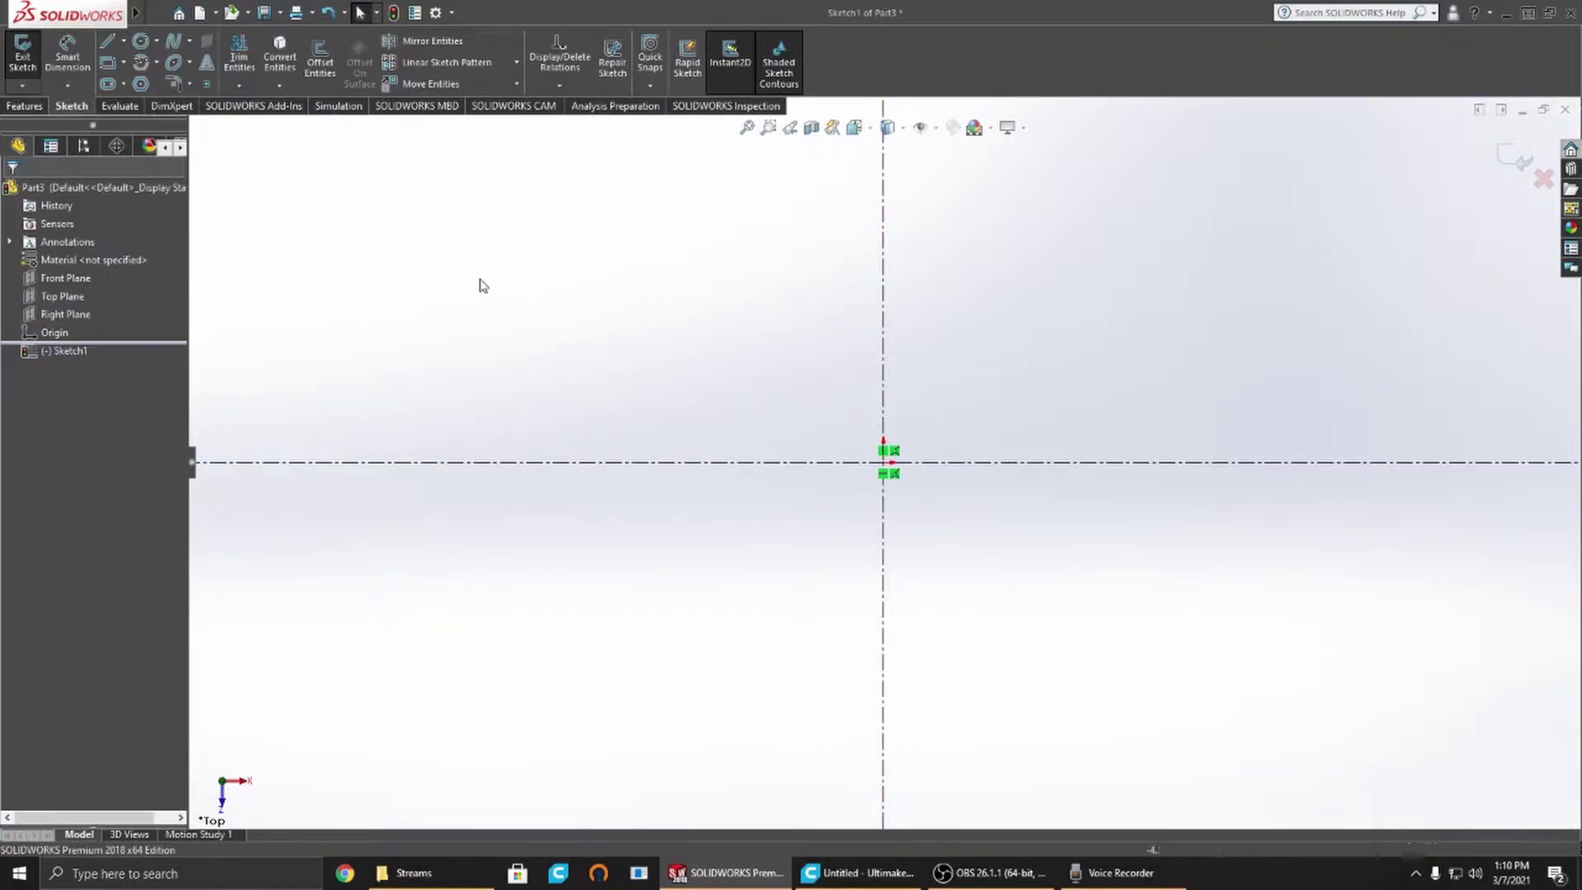
{"action": "left_click", "coordinate": [108, 63]}
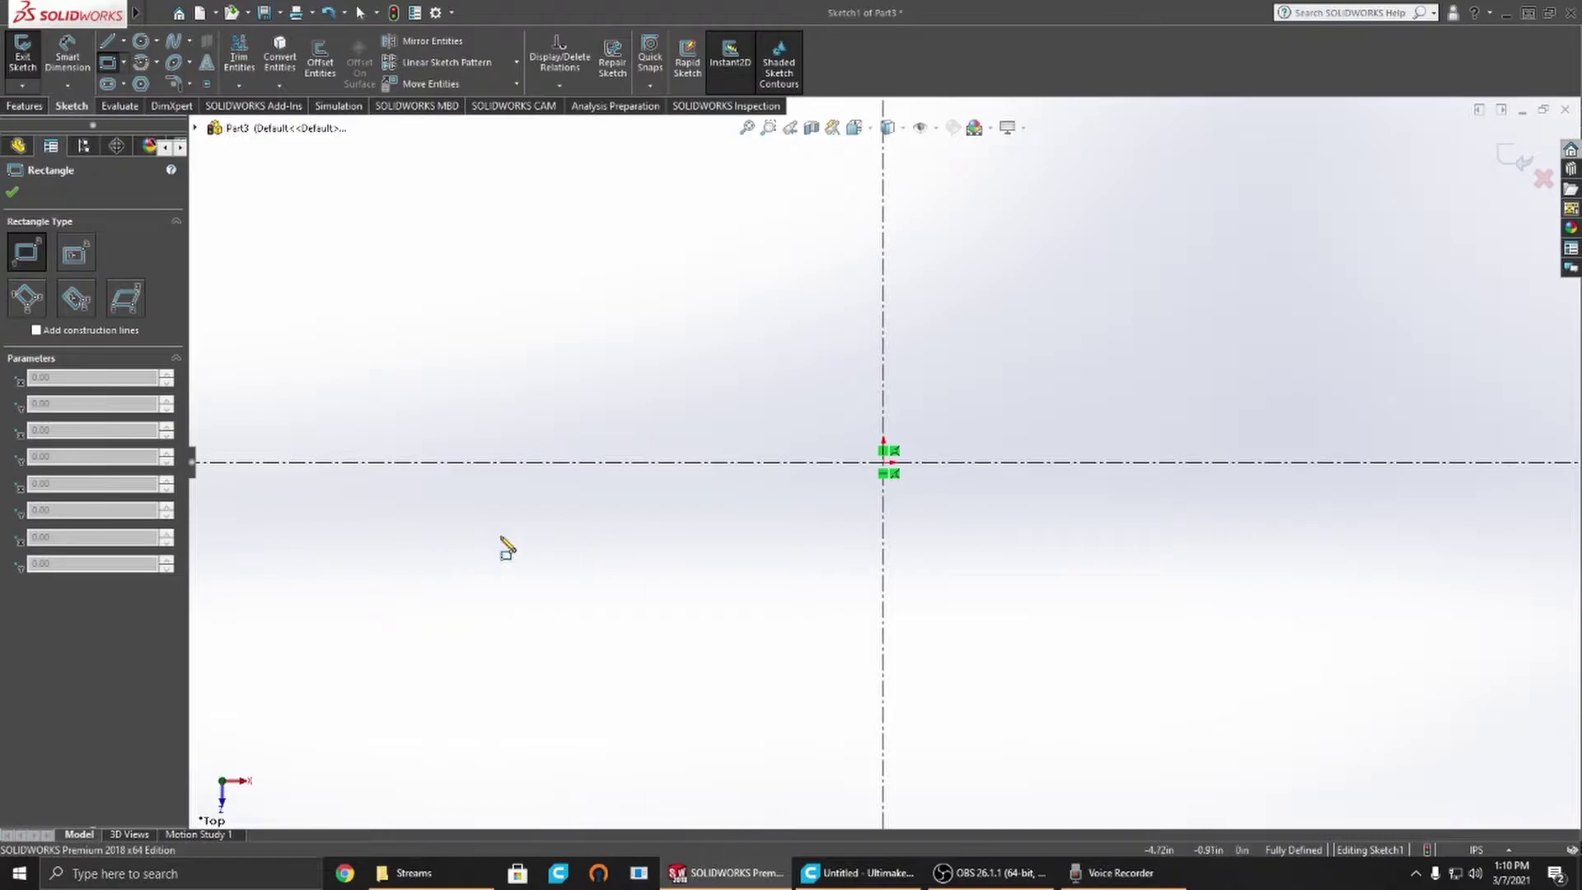
{"action": "left_click", "coordinate": [503, 530]}
{"action": "left_click", "coordinate": [1316, 382]}
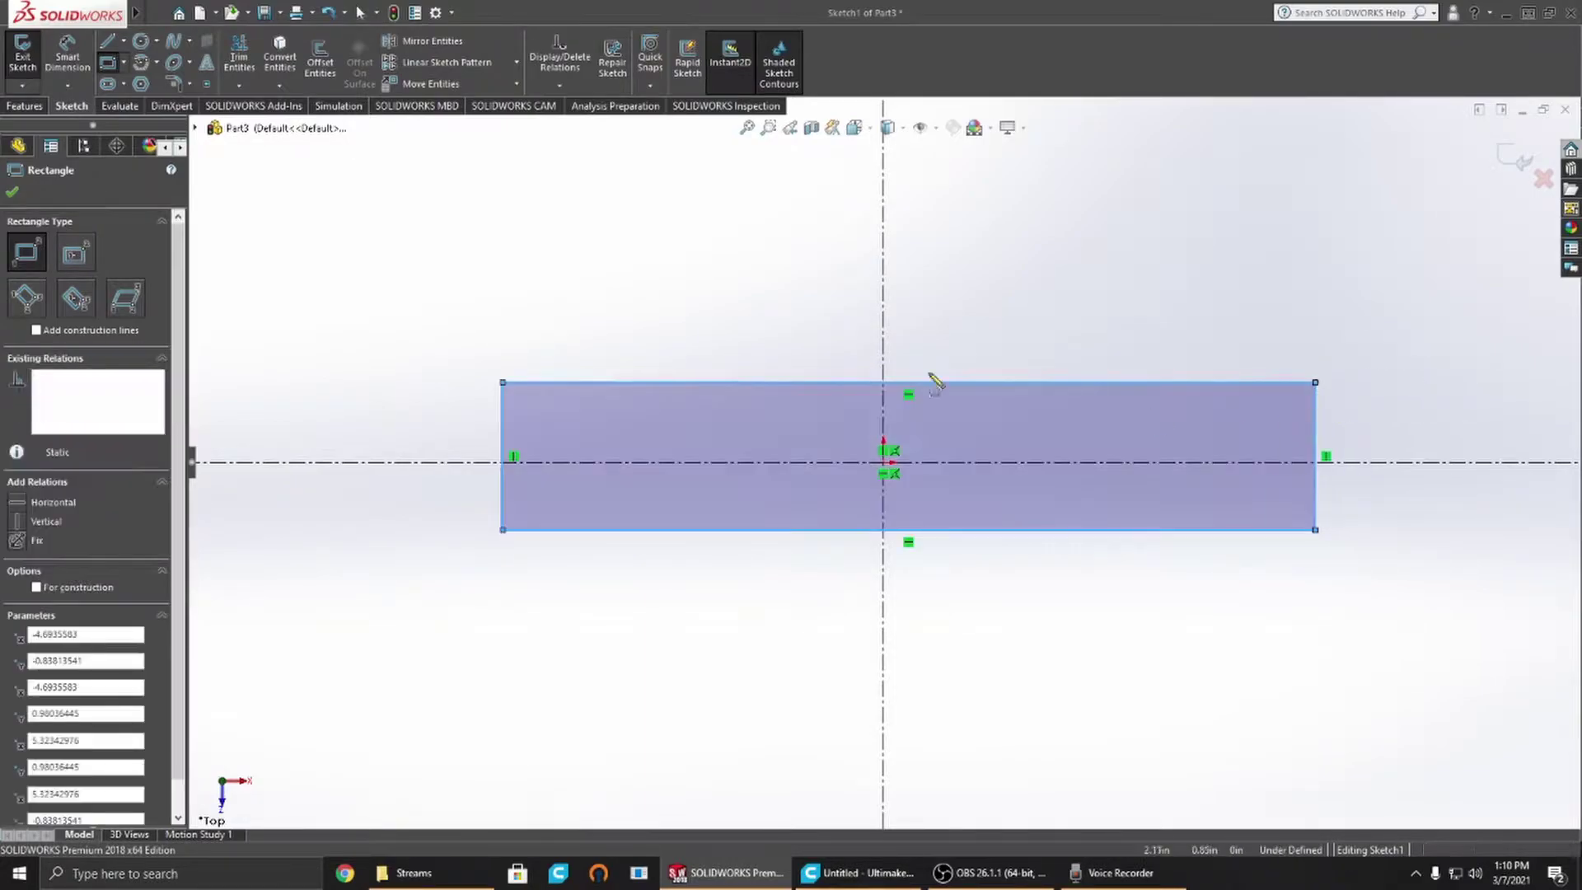
{"action": "key", "text": "Escape"}
Step: Dimension the rectangle's left edge 1.00 tall and top edge 5.00 wide
{"action": "right_click_drag", "start_coordinate": [651, 305], "coordinate": [653, 210]}
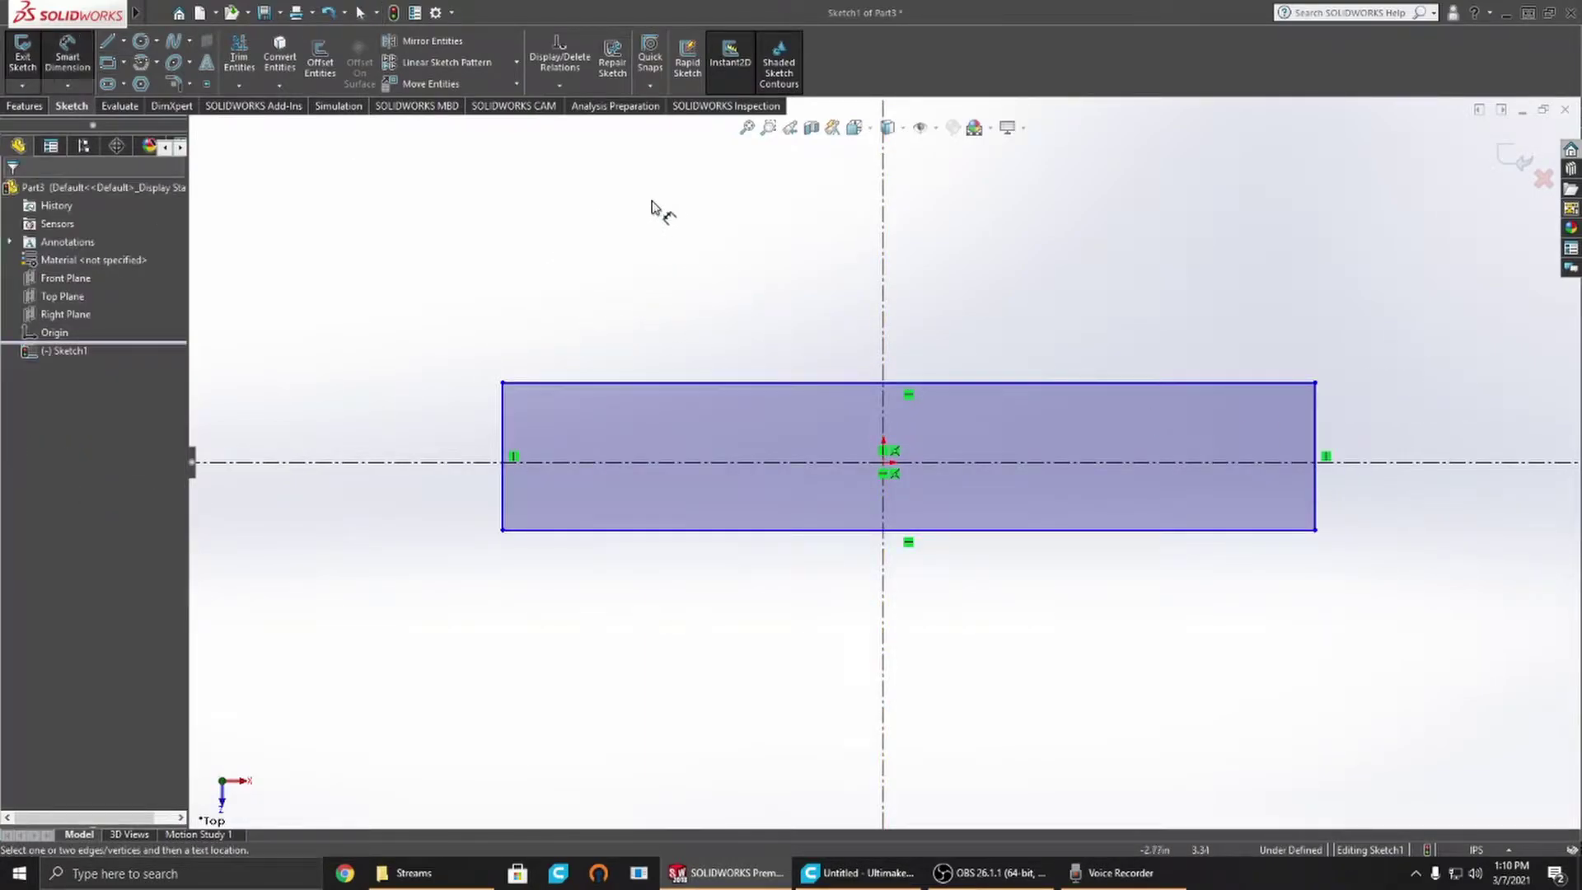
{"action": "left_click", "coordinate": [500, 422]}
{"action": "left_click", "coordinate": [370, 408]}
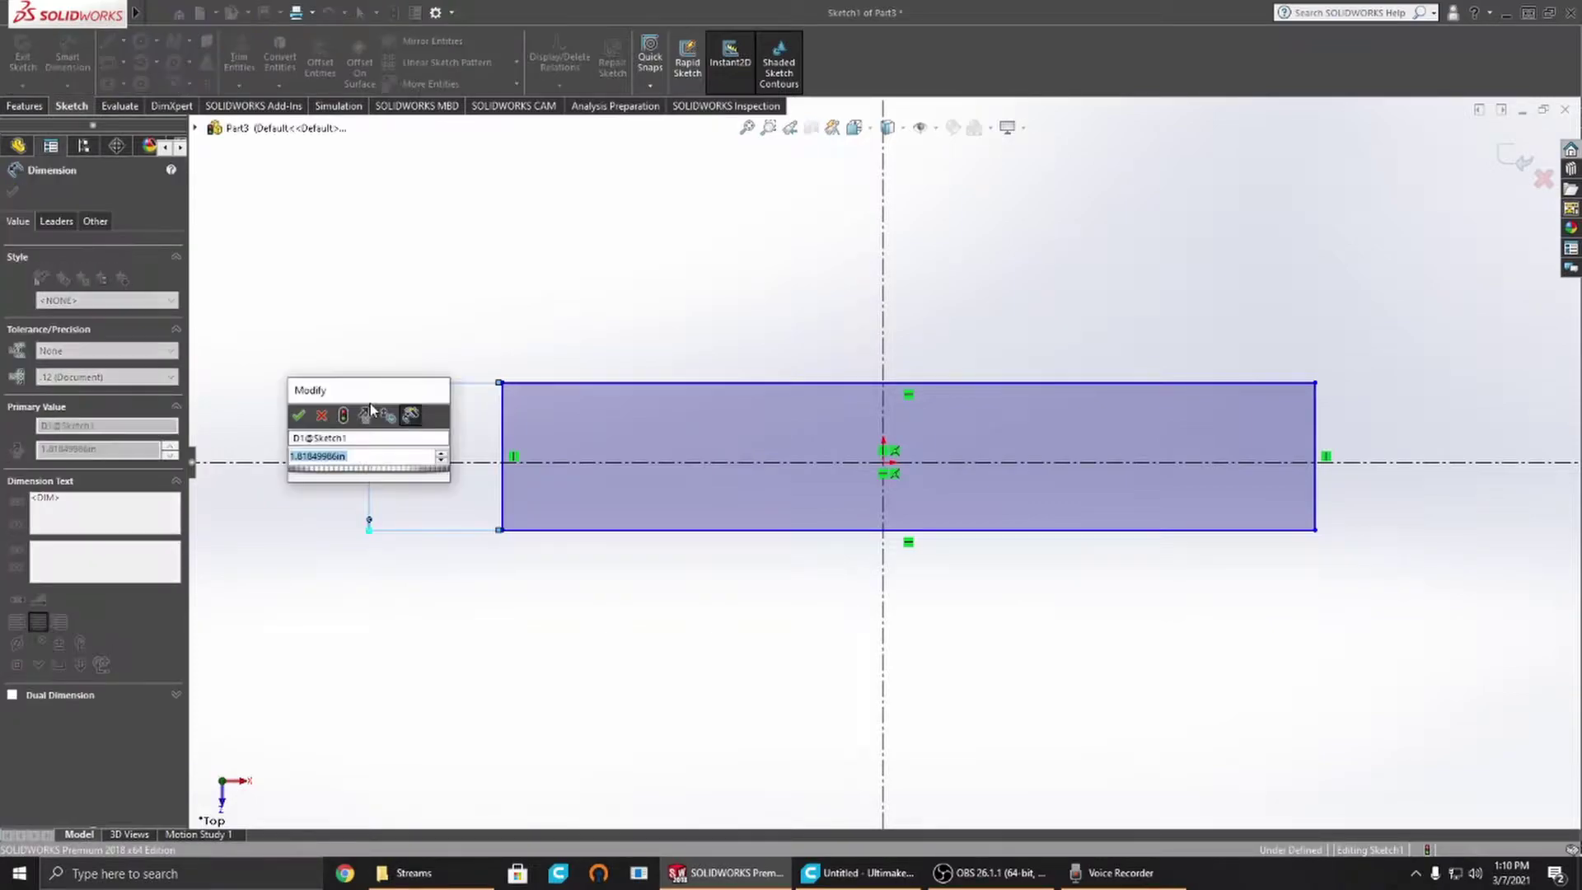
{"action": "type", "text": "1"}
{"action": "key", "text": "Return"}
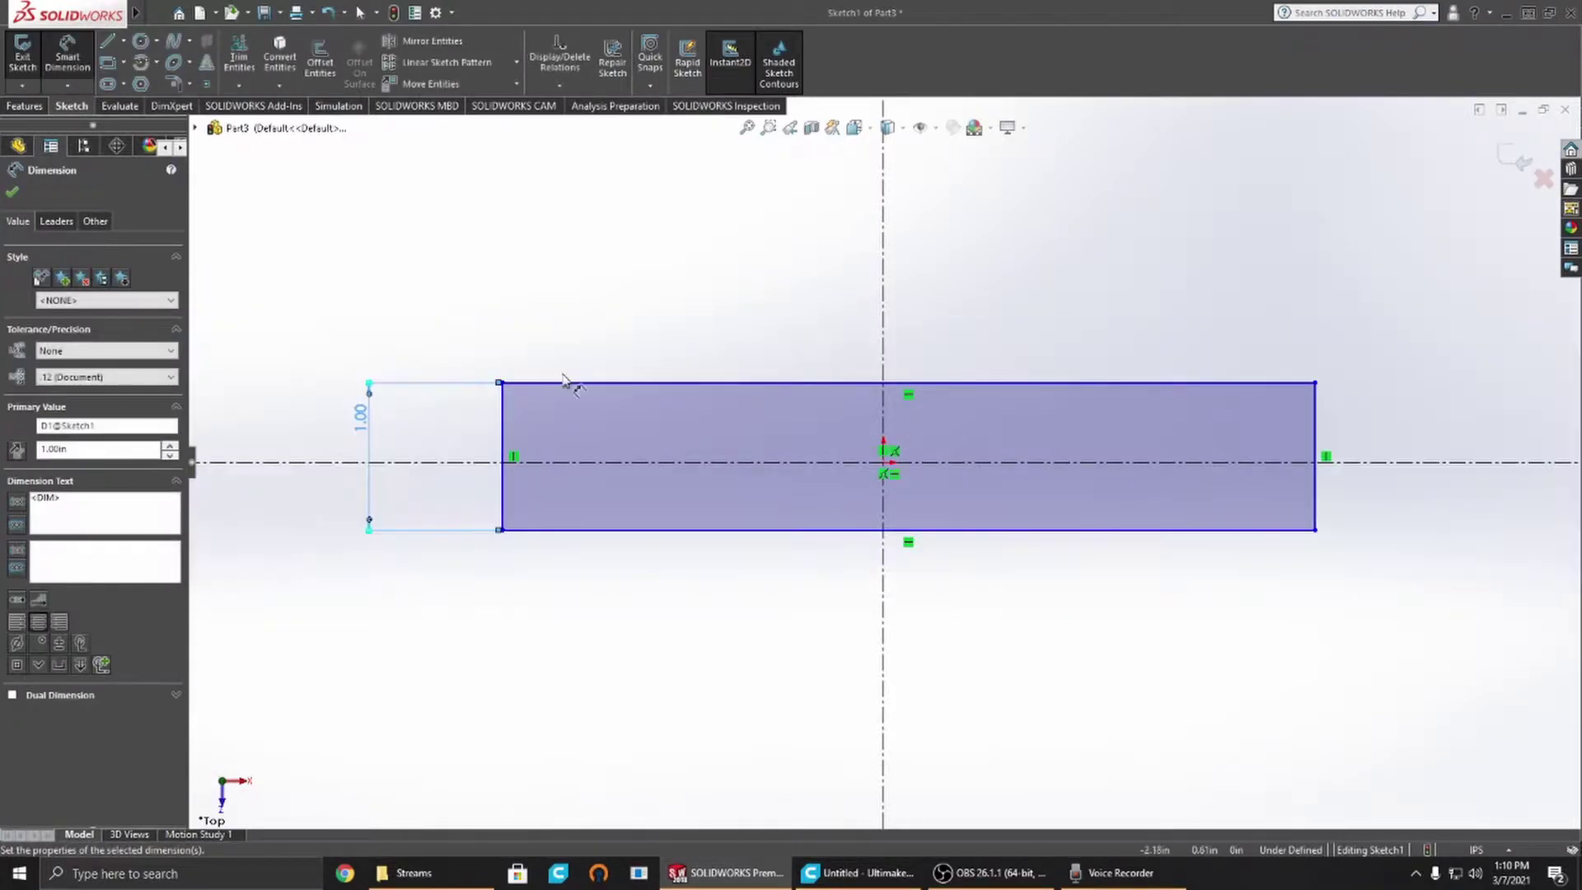
{"action": "left_click", "coordinate": [582, 382]}
{"action": "left_click", "coordinate": [629, 336]}
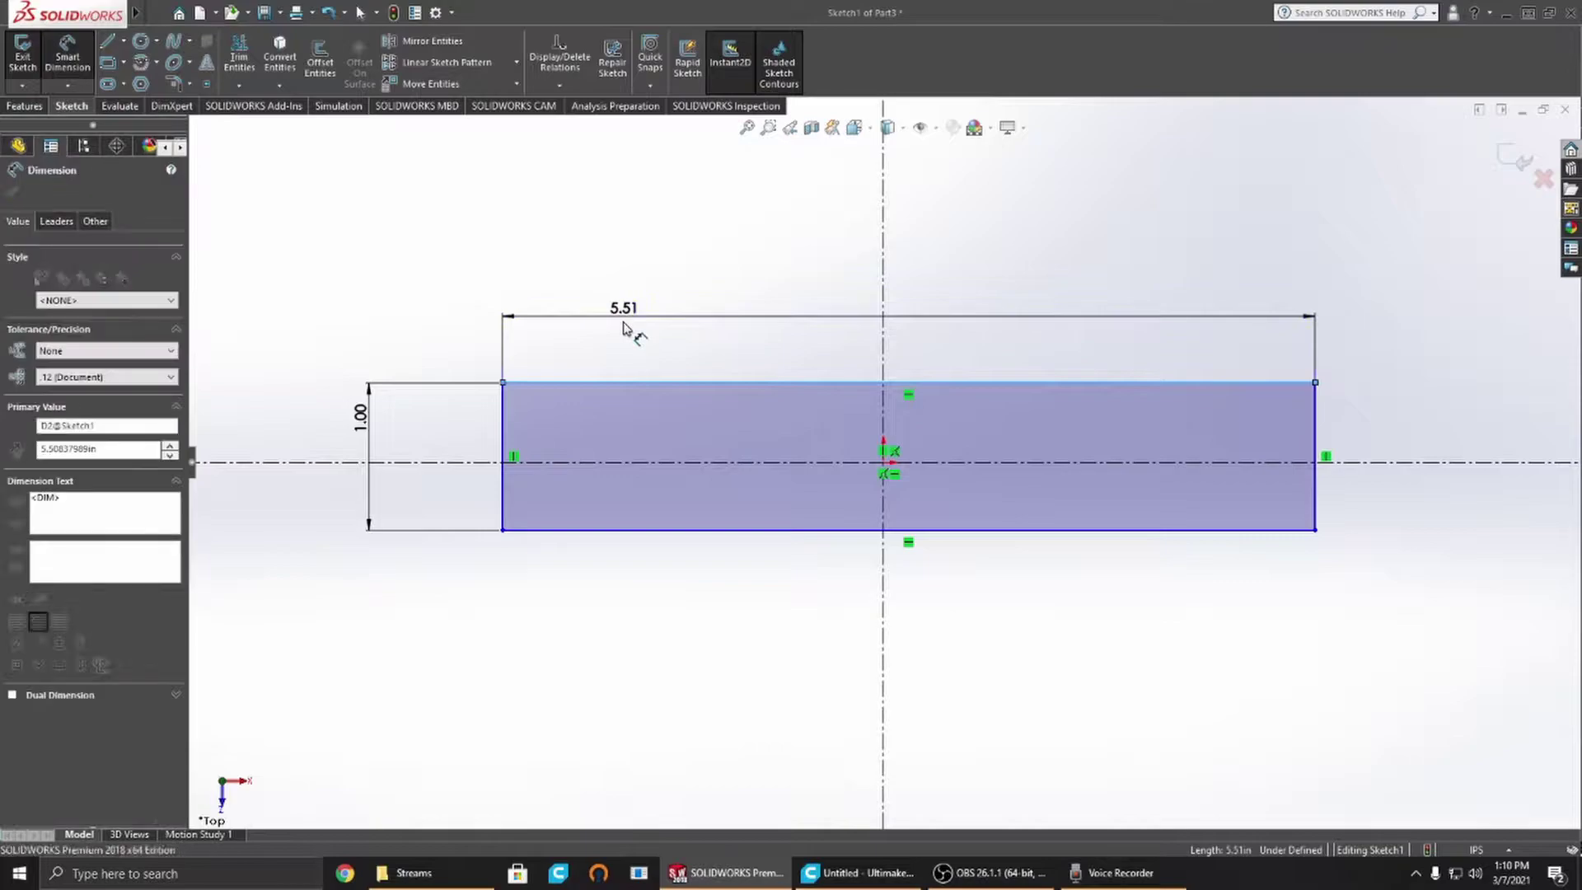
{"action": "type", "text": "5"}
{"action": "key", "text": "Return"}
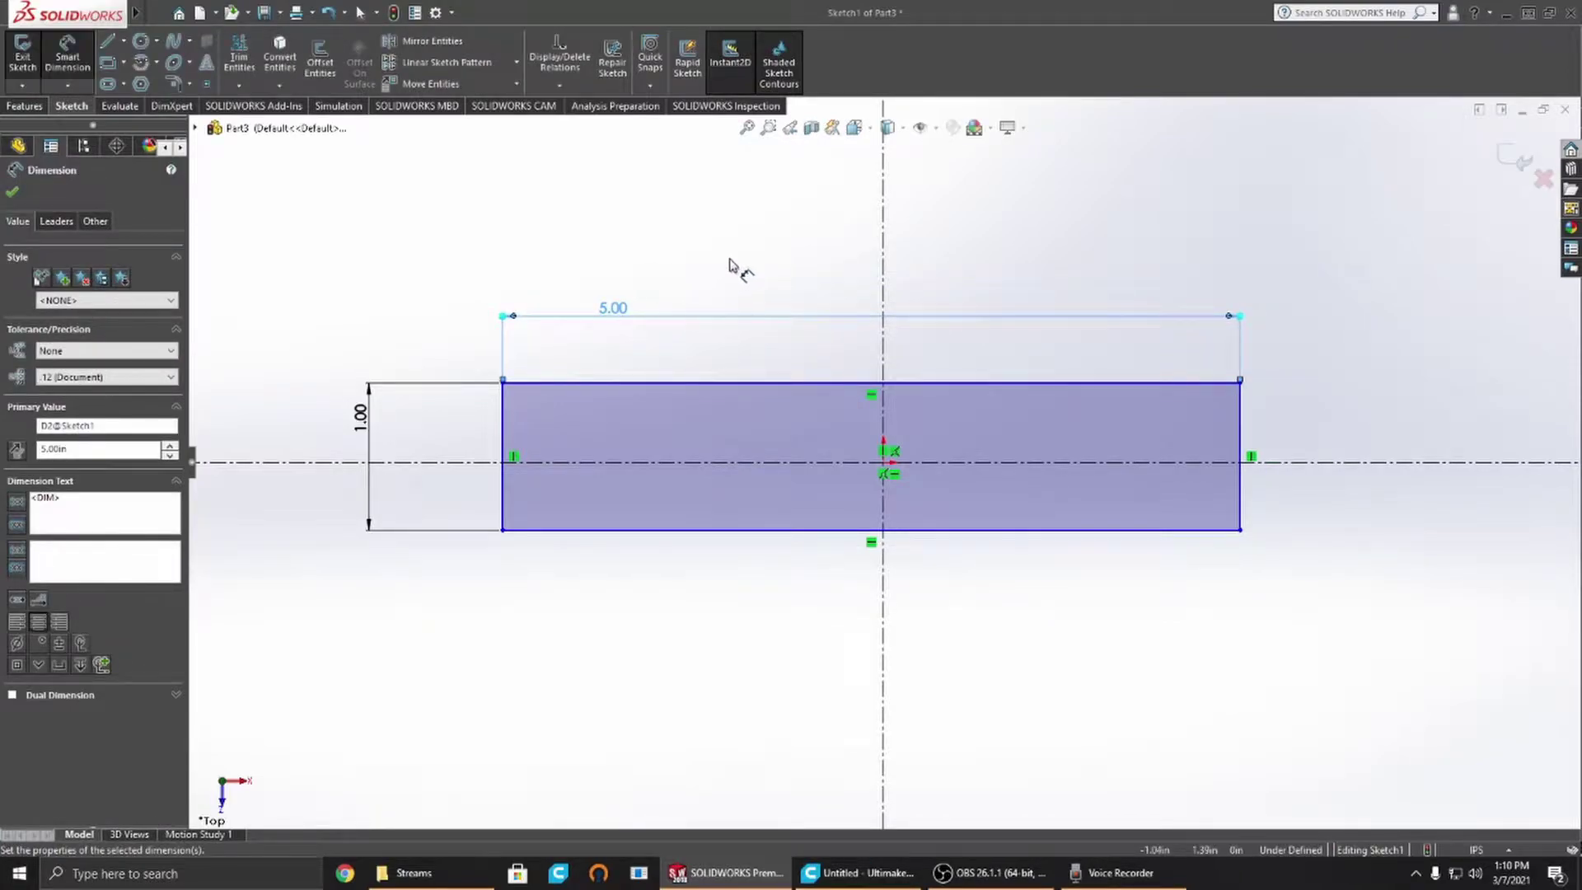
{"action": "key", "text": "Escape"}
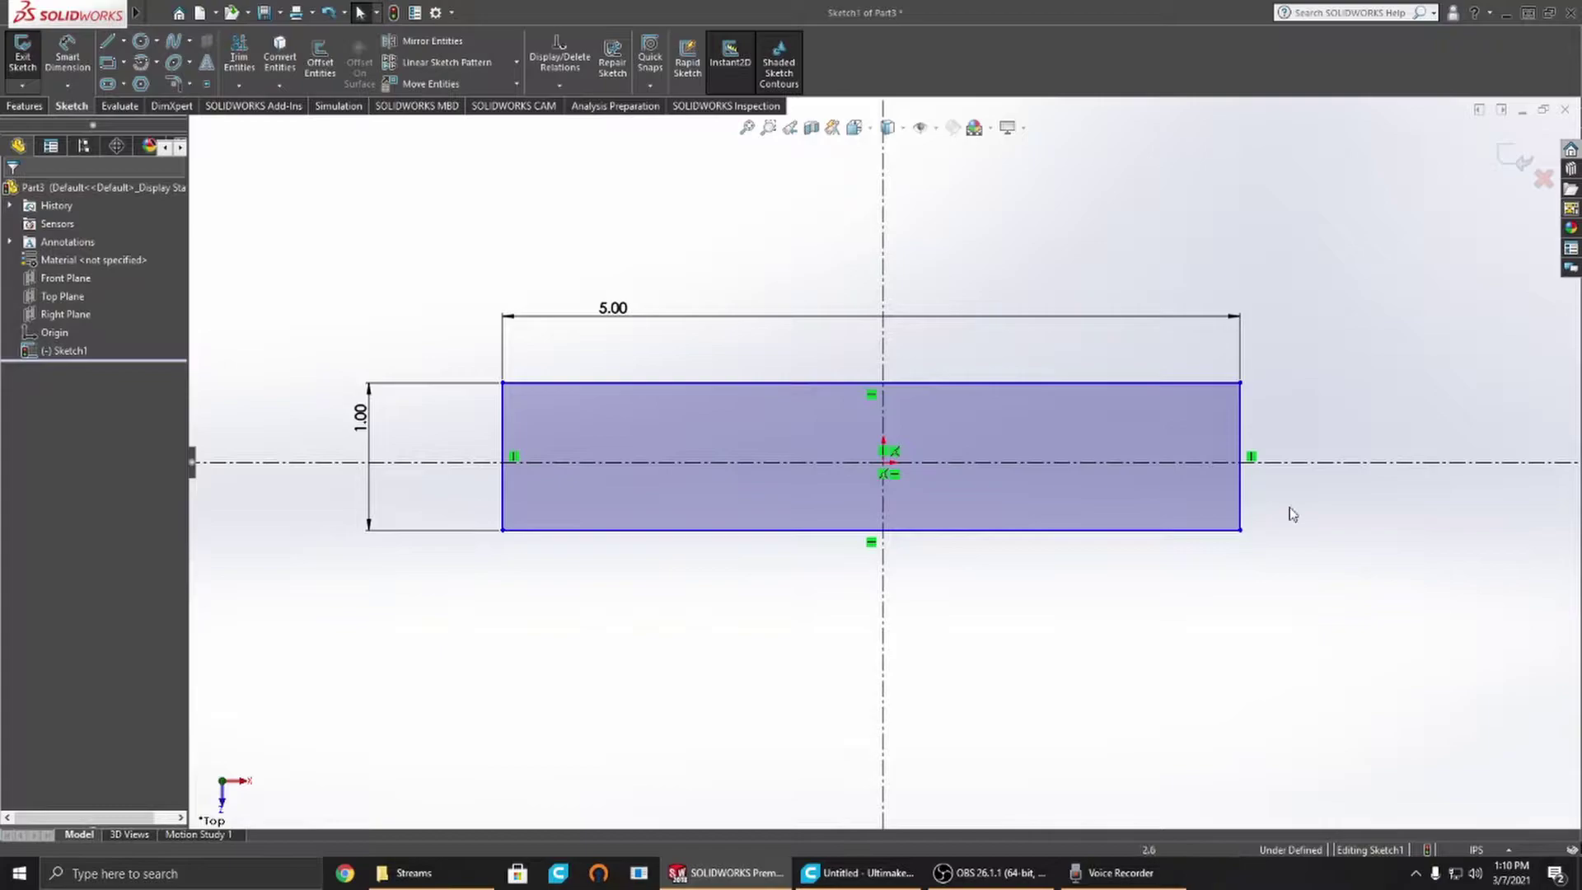
{"action": "mouse_move", "coordinate": [1242, 387]}
{"action": "left_mouse_down"}
{"action": "mouse_move", "coordinate": [1337, 359]}
{"action": "mouse_move", "coordinate": [1362, 407]}
{"action": "mouse_move", "coordinate": [1246, 354]}
{"action": "mouse_move", "coordinate": [1265, 400]}
{"action": "left_mouse_up"}
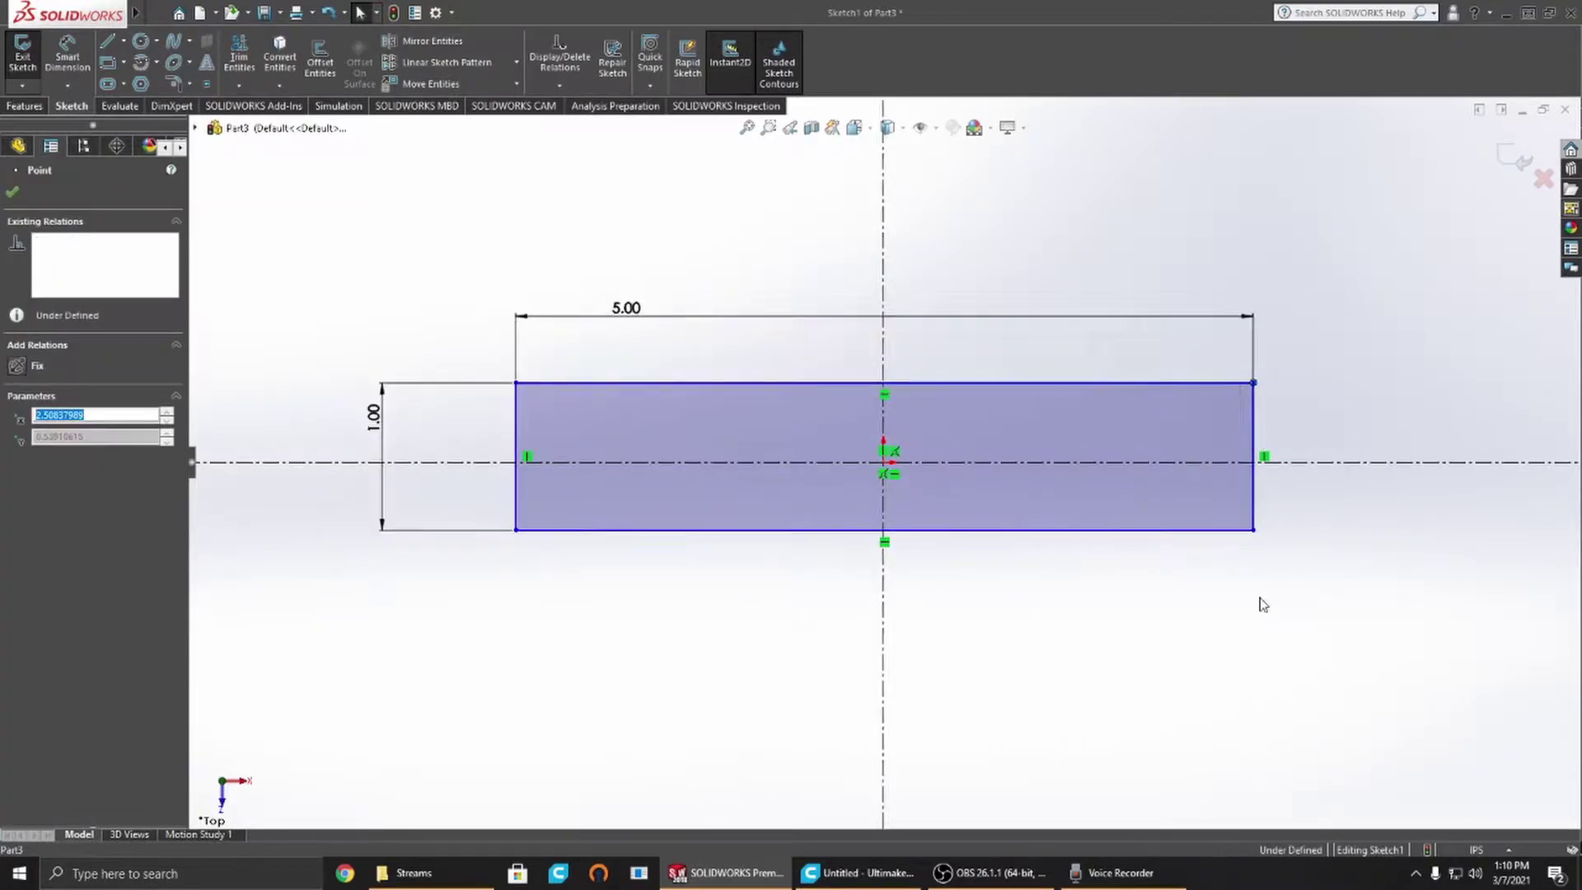
Step: Make the rectangle's left and right edges symmetric about the vertical centerline
{"action": "left_click", "coordinate": [859, 555]}
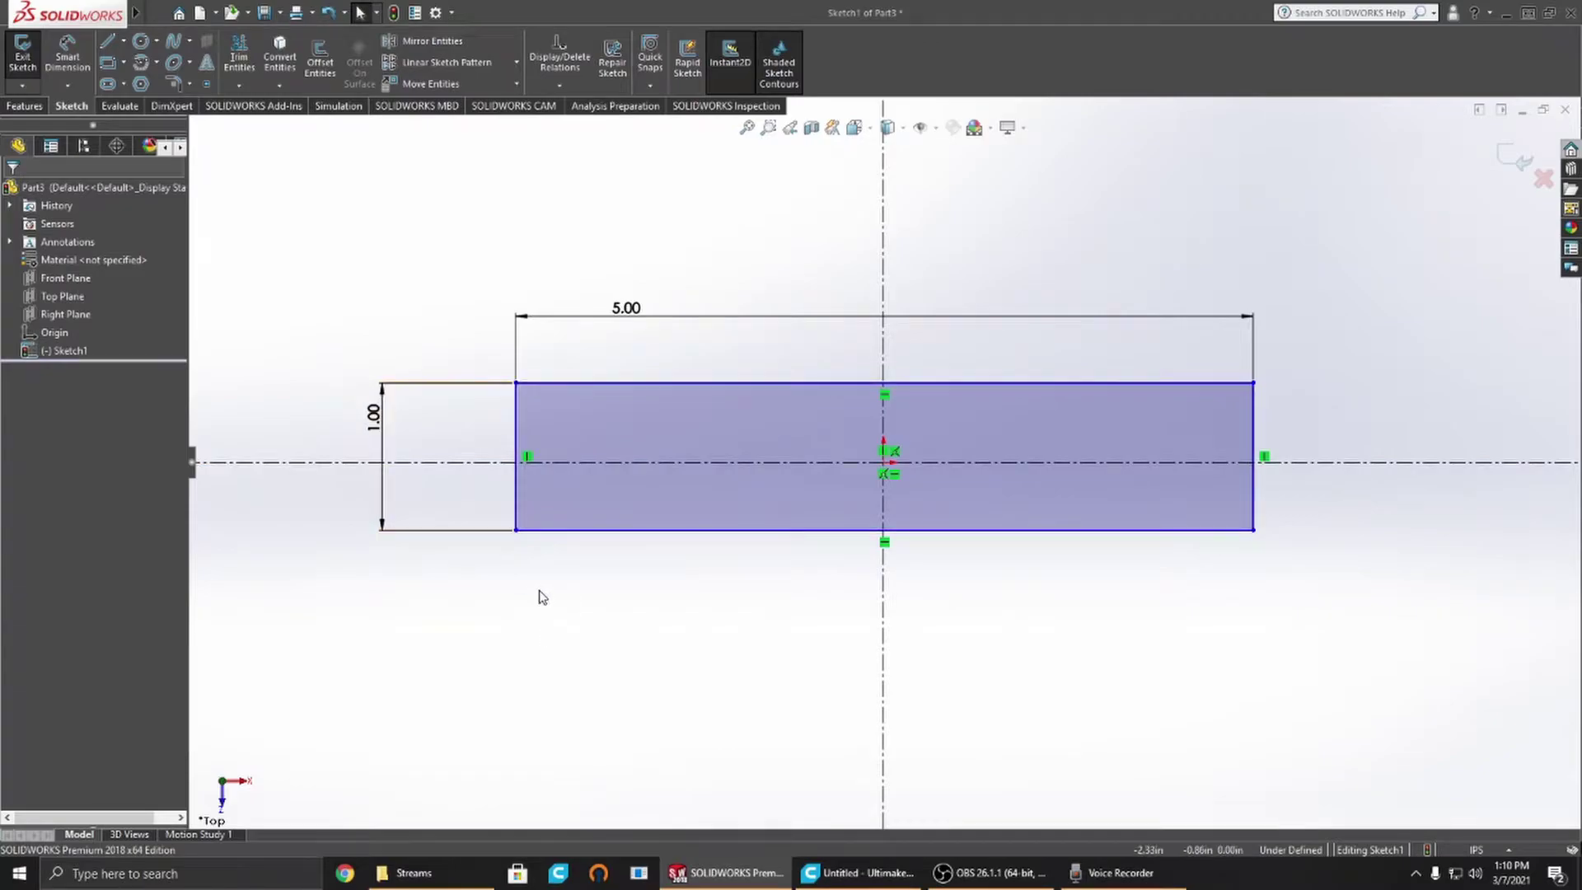
{"action": "left_click", "coordinate": [517, 517]}
{"action": "left_click", "coordinate": [885, 614], "text": "ctrl"}
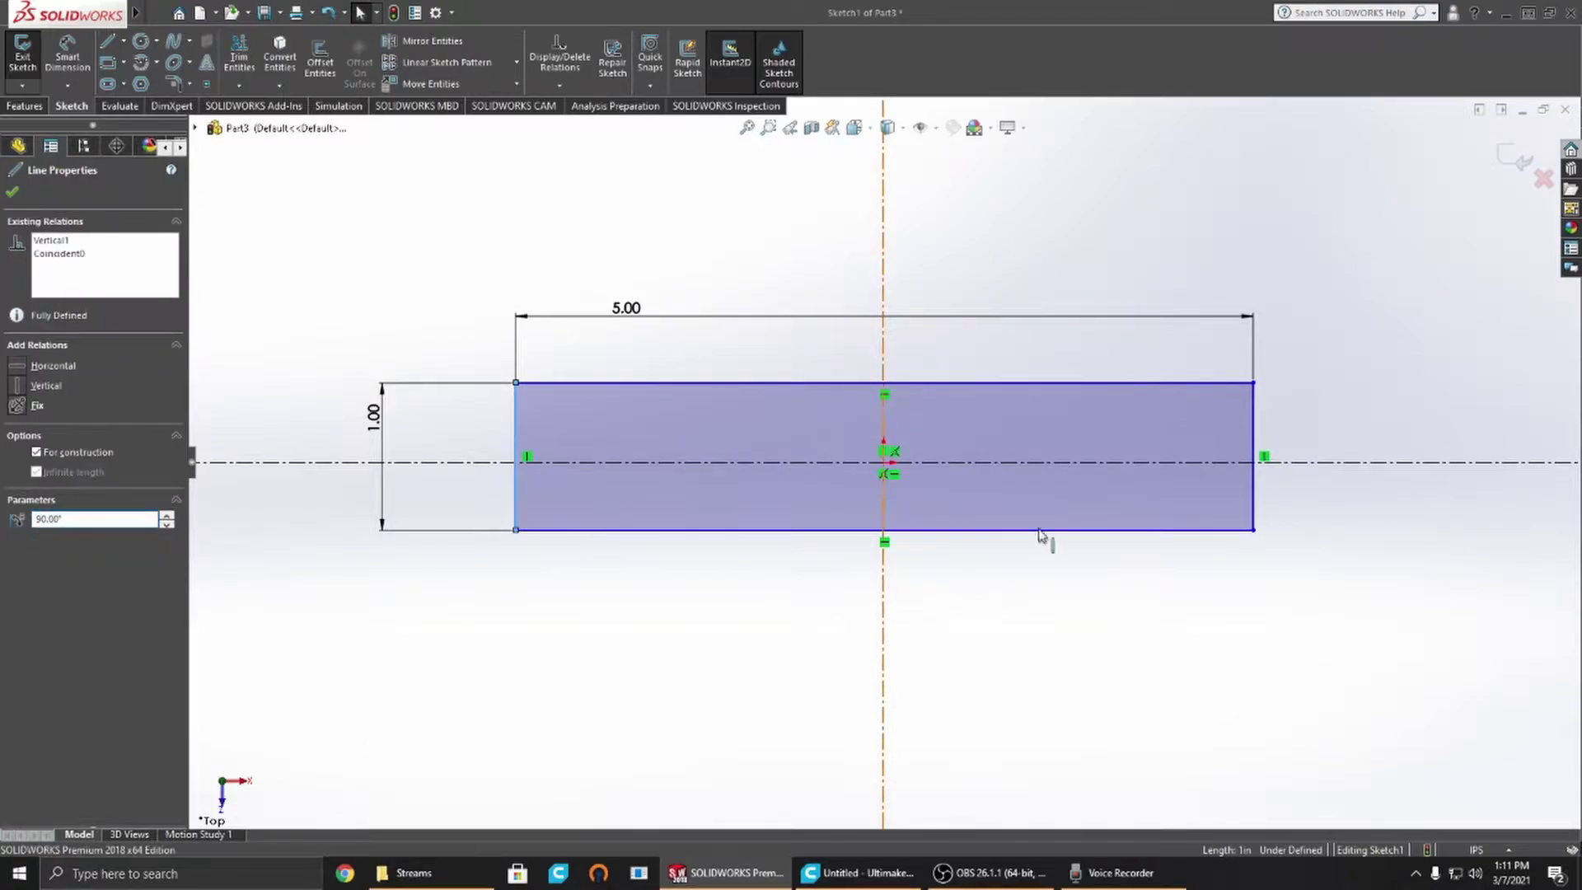
{"action": "left_click", "coordinate": [1254, 503], "text": "ctrl"}
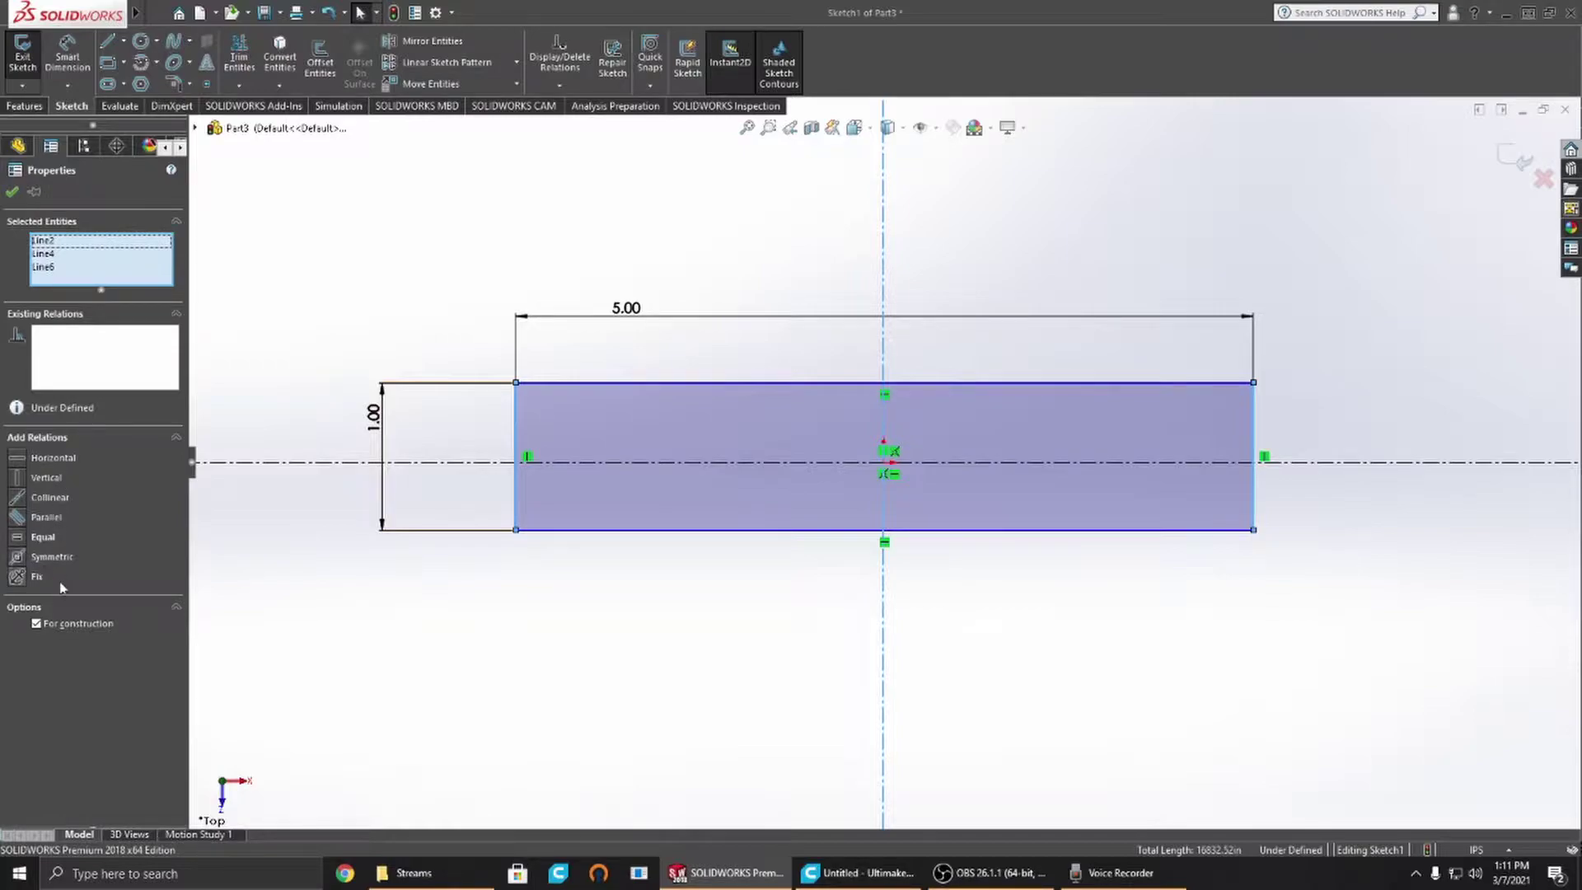
{"action": "left_click", "coordinate": [59, 557]}
{"action": "left_click", "coordinate": [577, 640]}
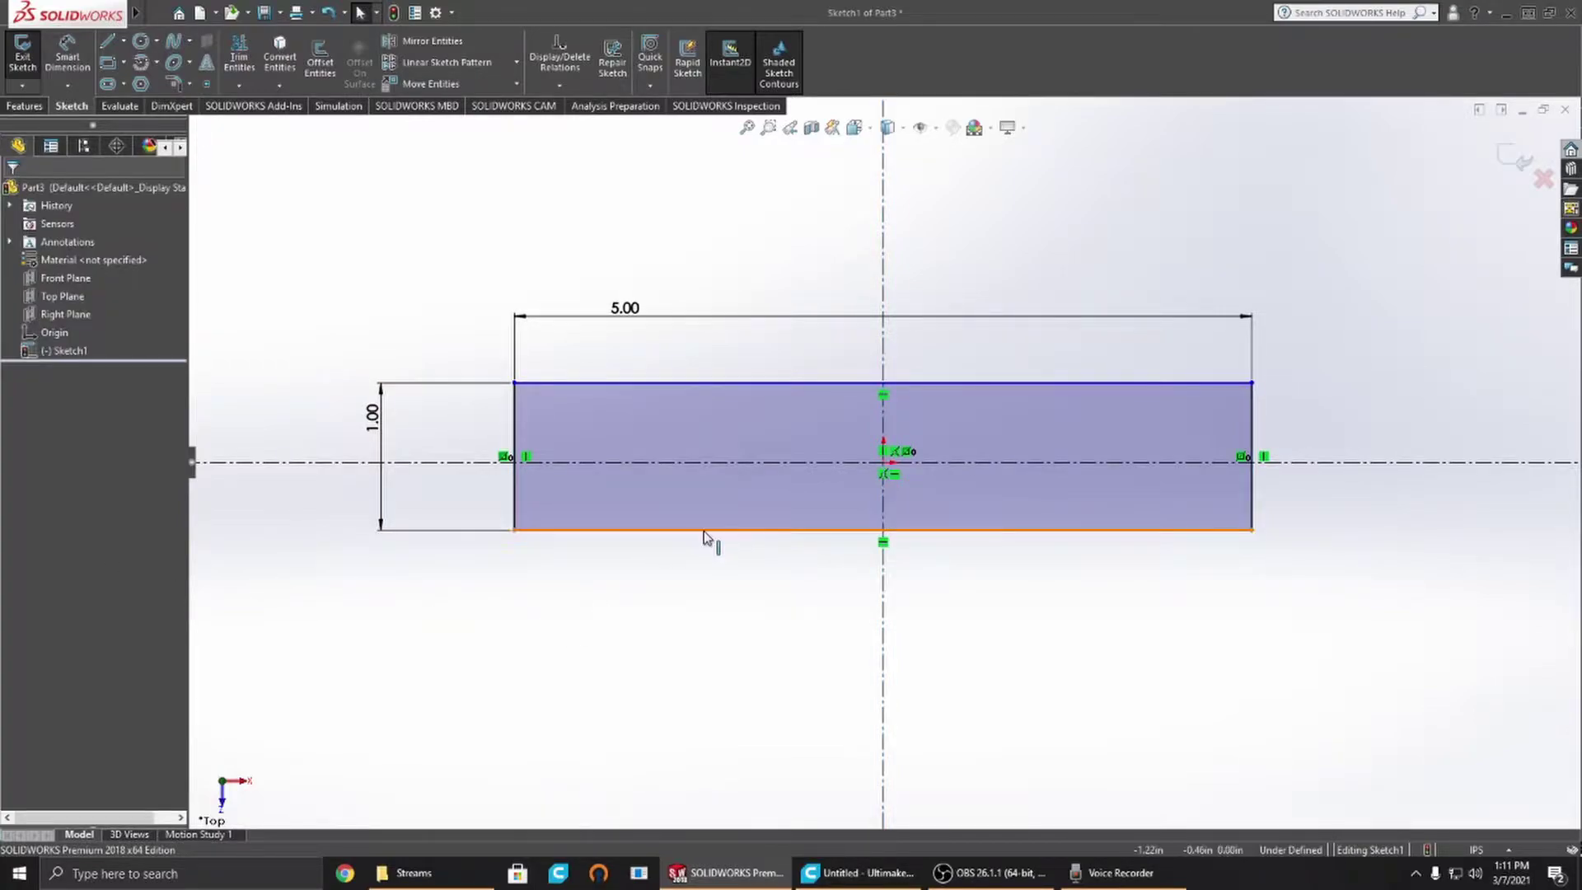
Step: Make the top and bottom edges symmetric about the horizontal centerline, fully defining the sketch
{"action": "left_click", "coordinate": [704, 530]}
{"action": "left_click", "coordinate": [425, 462], "text": "ctrl"}
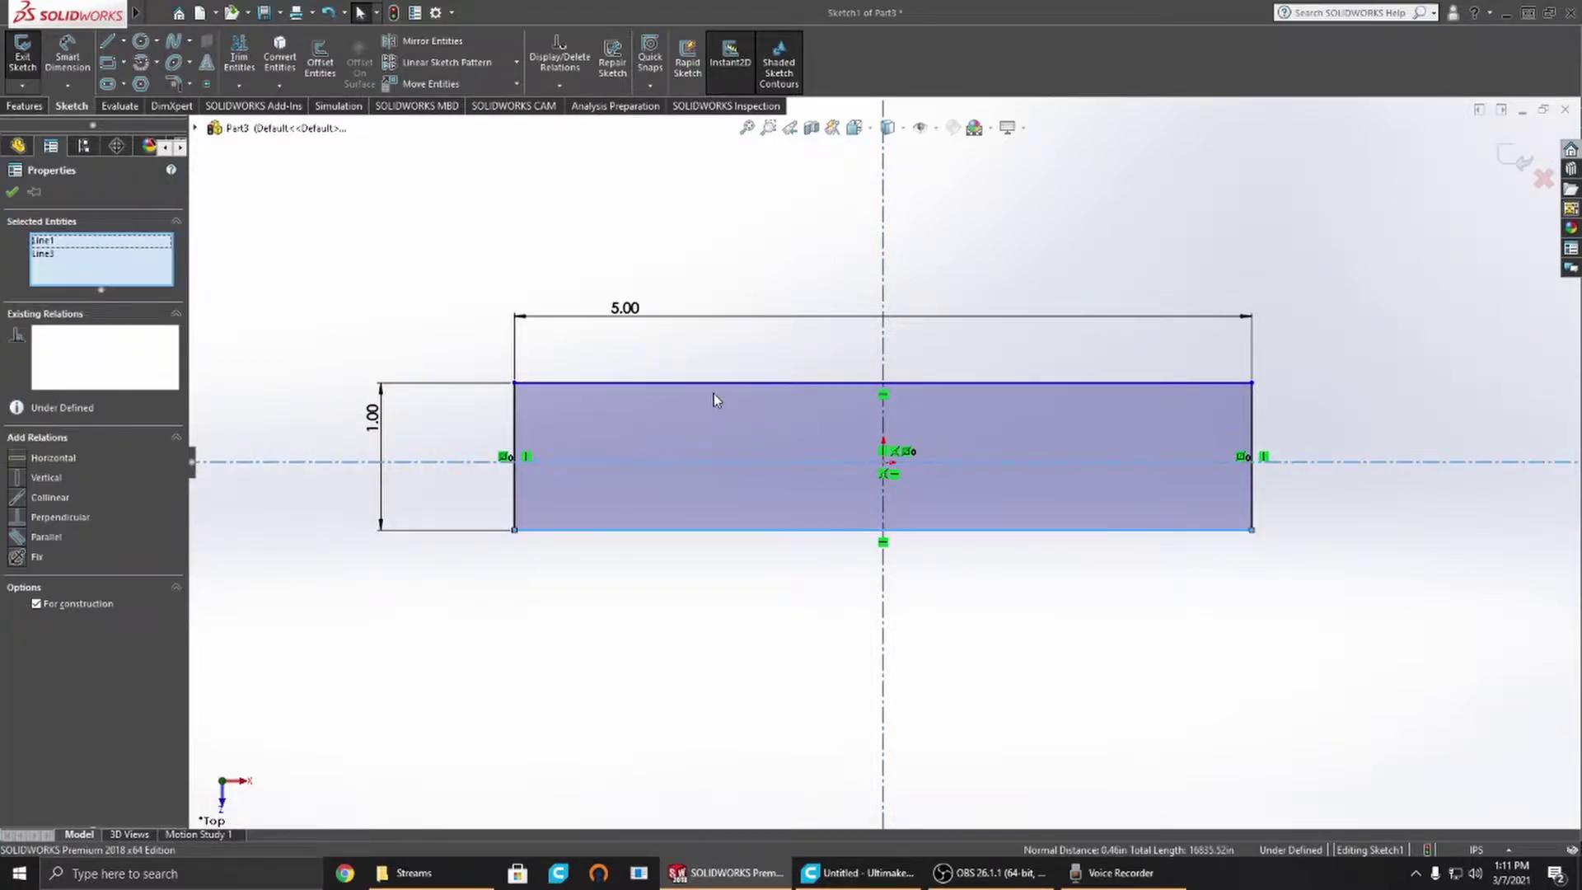
{"action": "left_click", "coordinate": [716, 384], "text": "ctrl"}
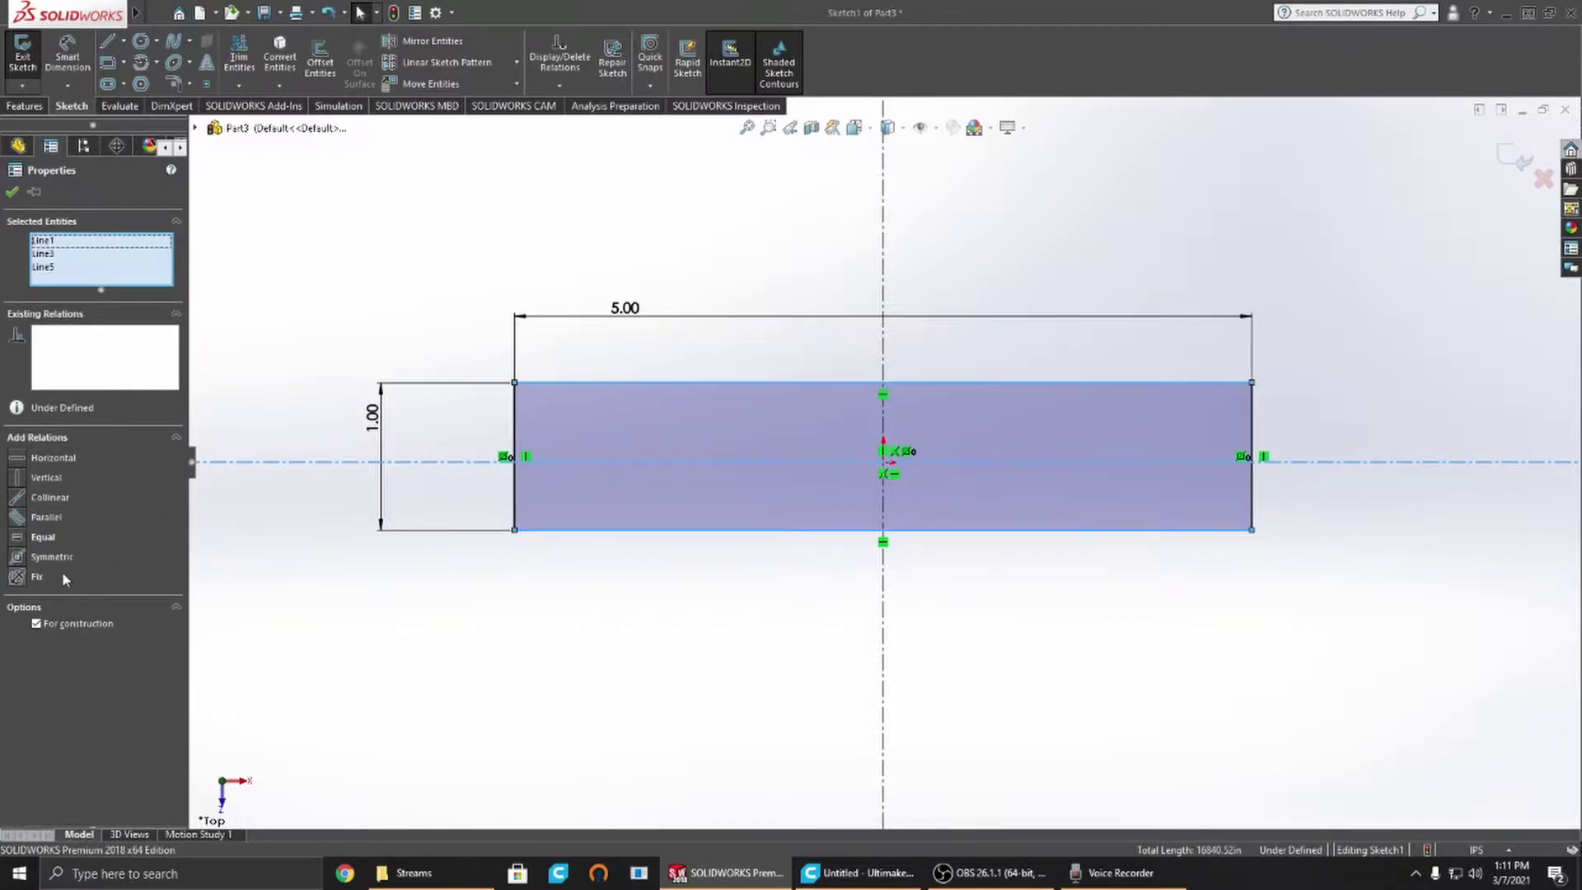
{"action": "left_click", "coordinate": [25, 557]}
{"action": "left_click", "coordinate": [636, 590]}
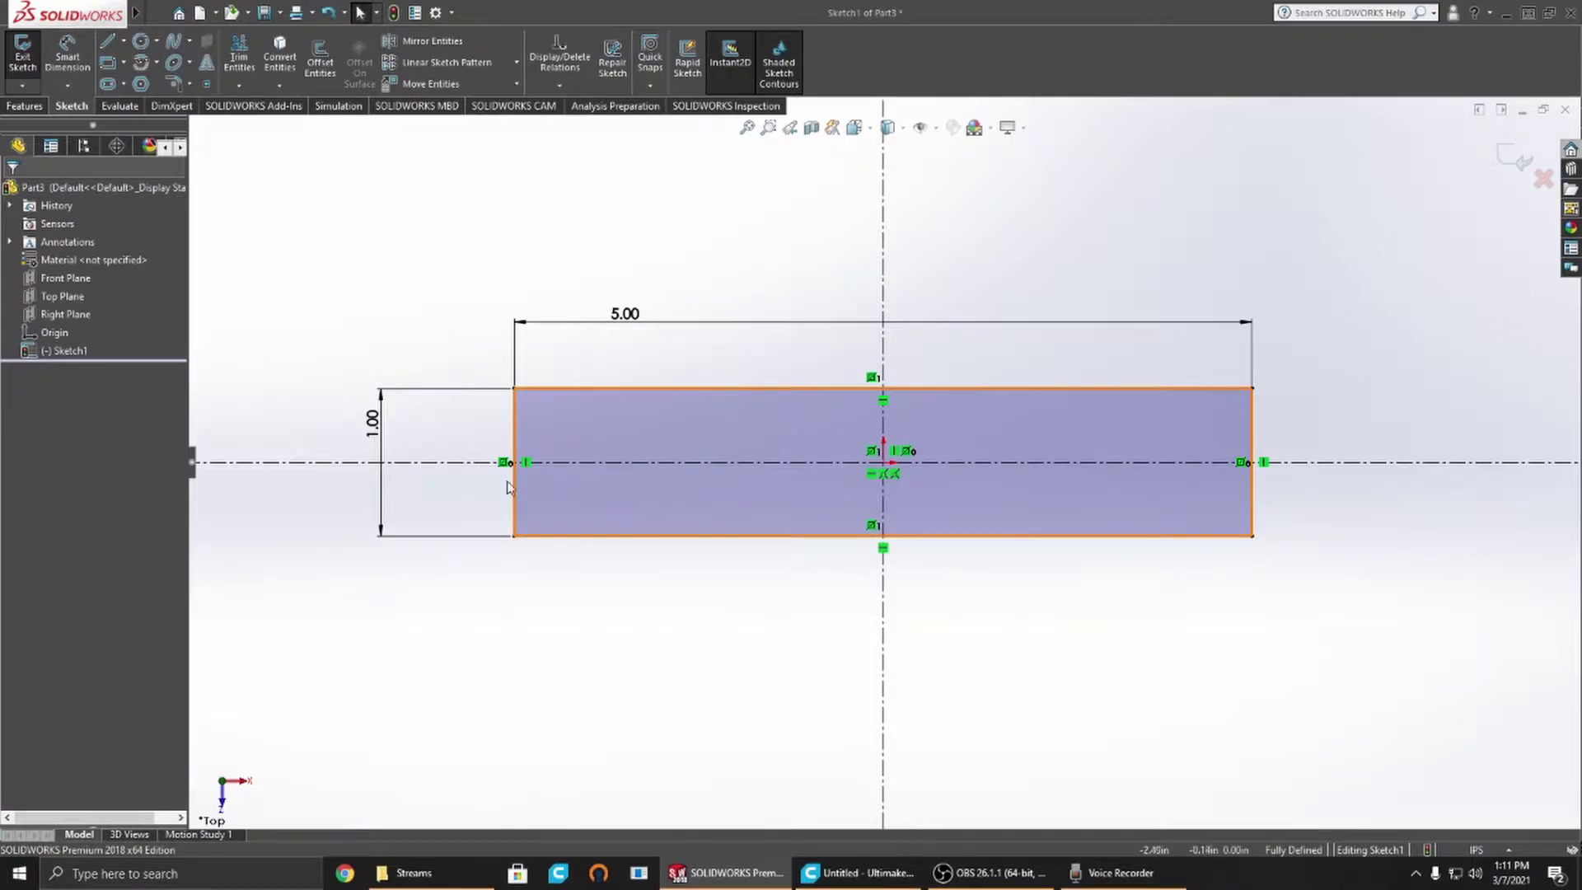
{"action": "left_click", "coordinate": [618, 463]}
{"action": "left_click", "coordinate": [629, 610]}
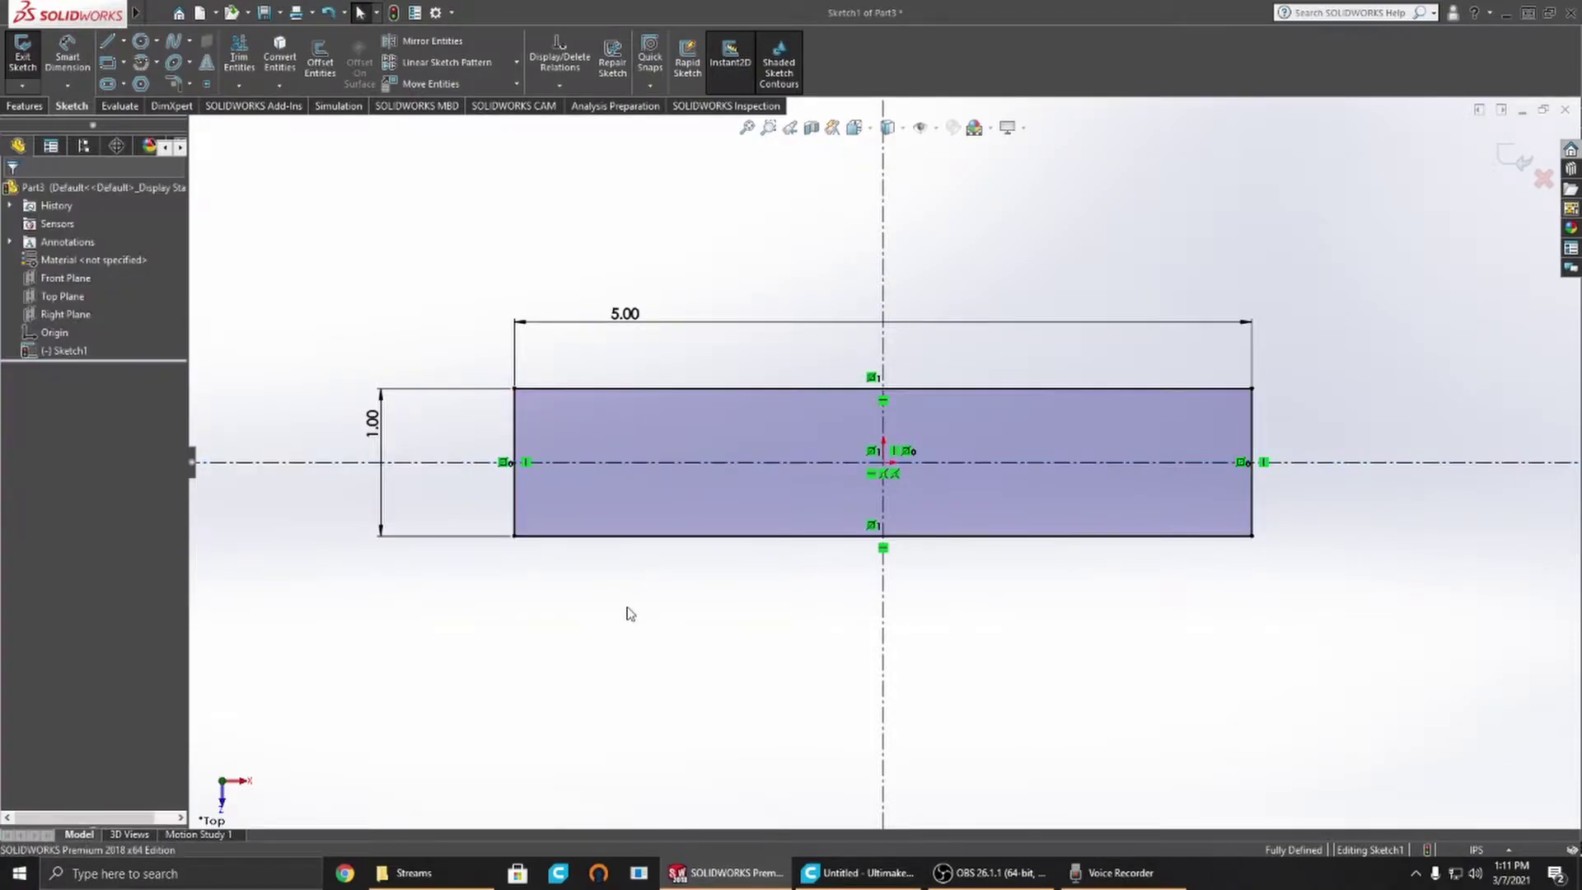
{"action": "left_click", "coordinate": [746, 401]}
{"action": "left_click", "coordinate": [753, 600]}
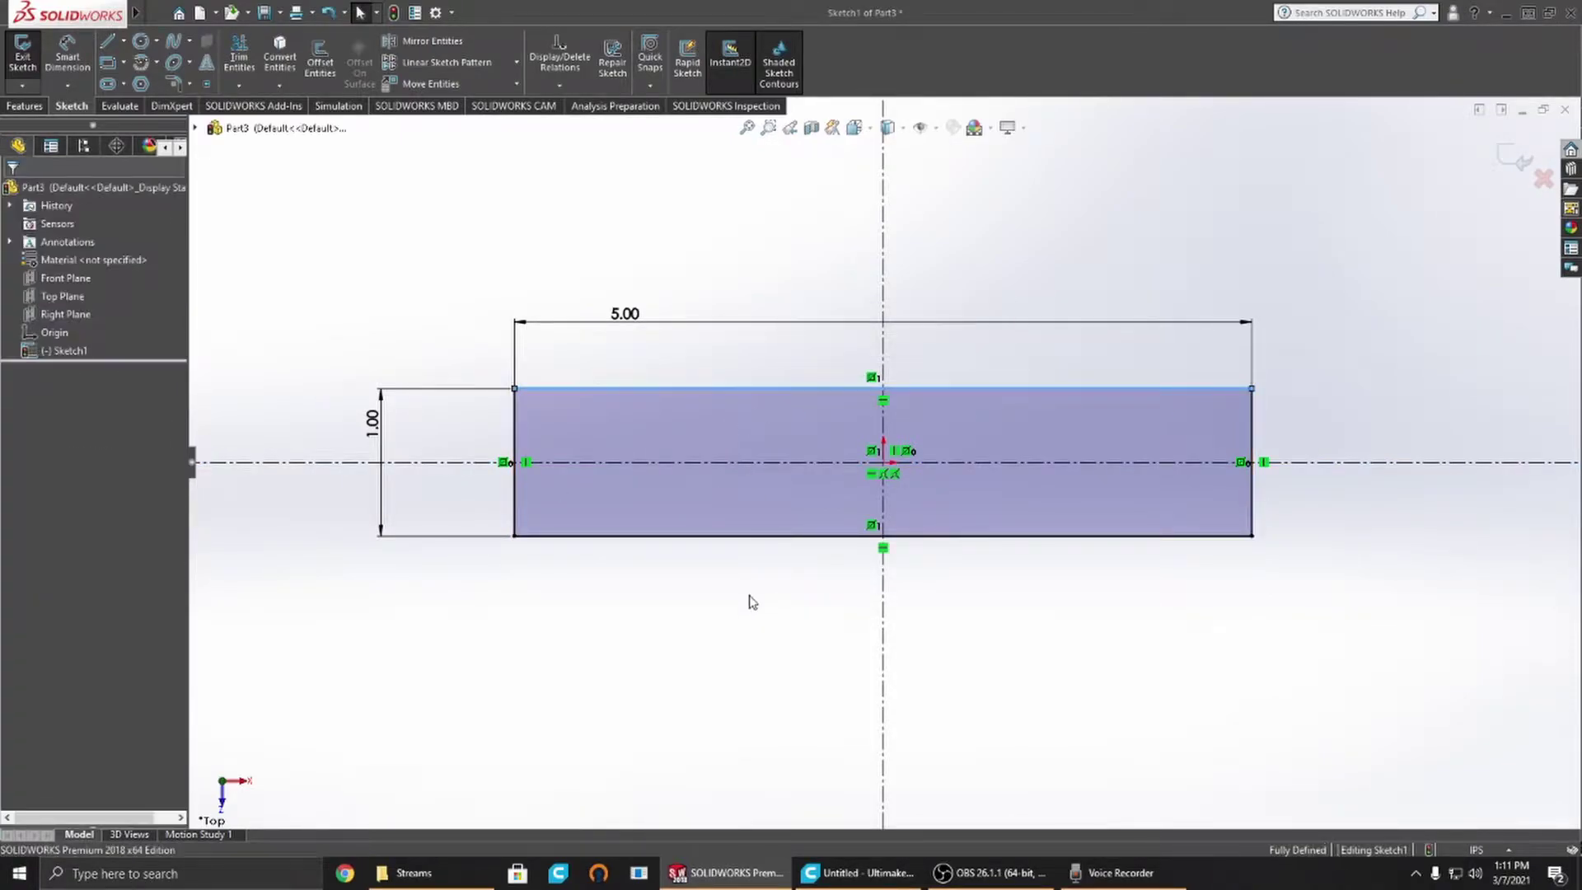
Step: Exit Sketch1 and reopen it with Edit Sketch from the FeatureManager tree
{"action": "key", "text": "ctrl+b"}
{"action": "left_click", "coordinate": [692, 608]}
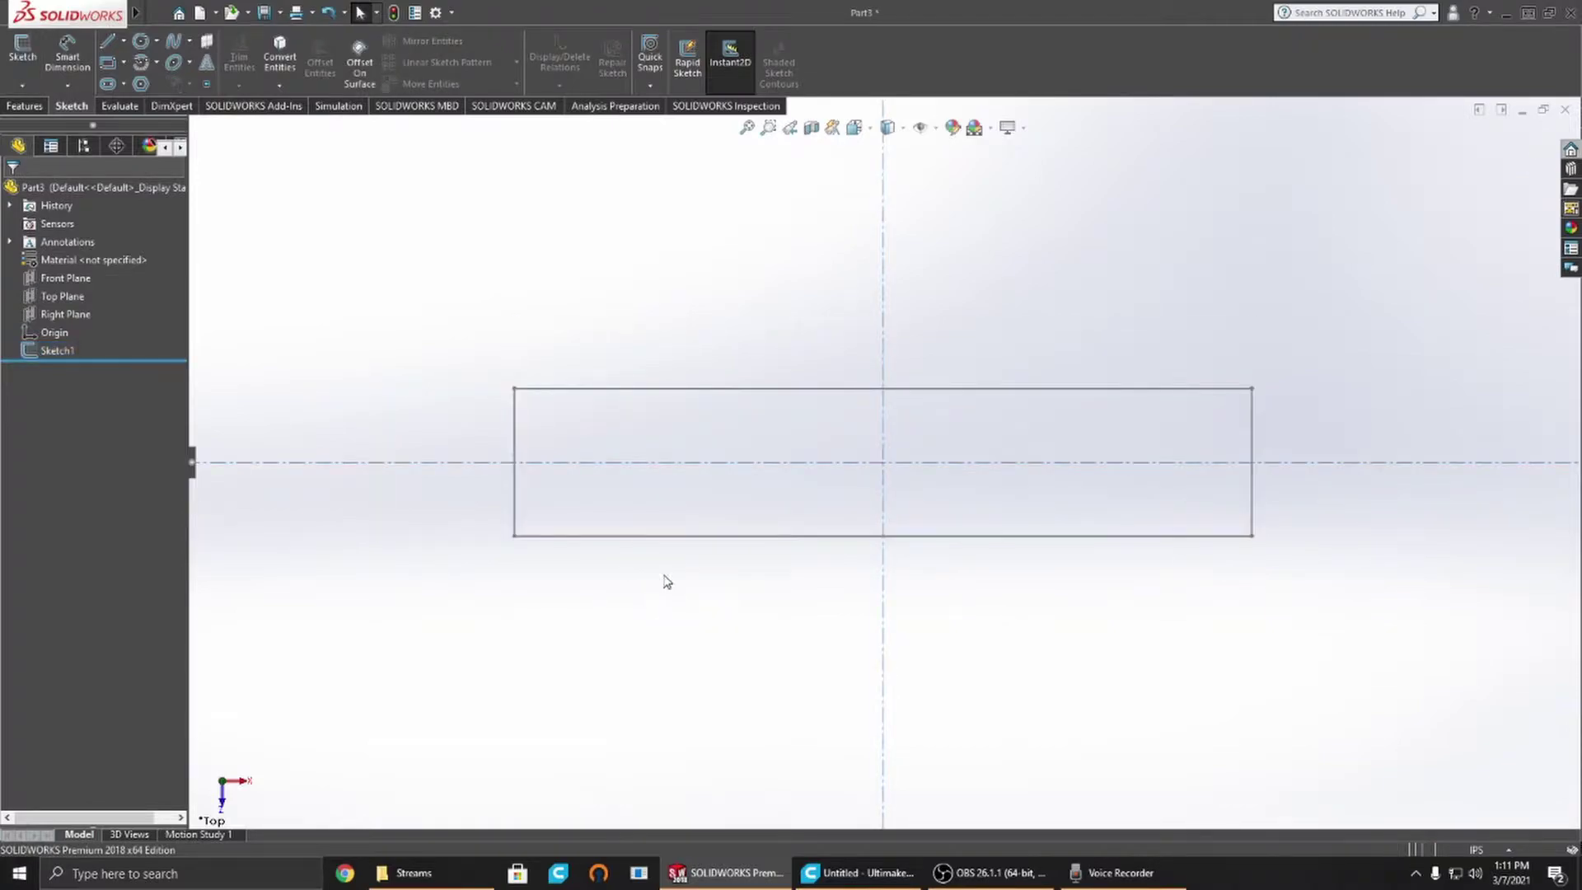
{"action": "right_click", "coordinate": [58, 350]}
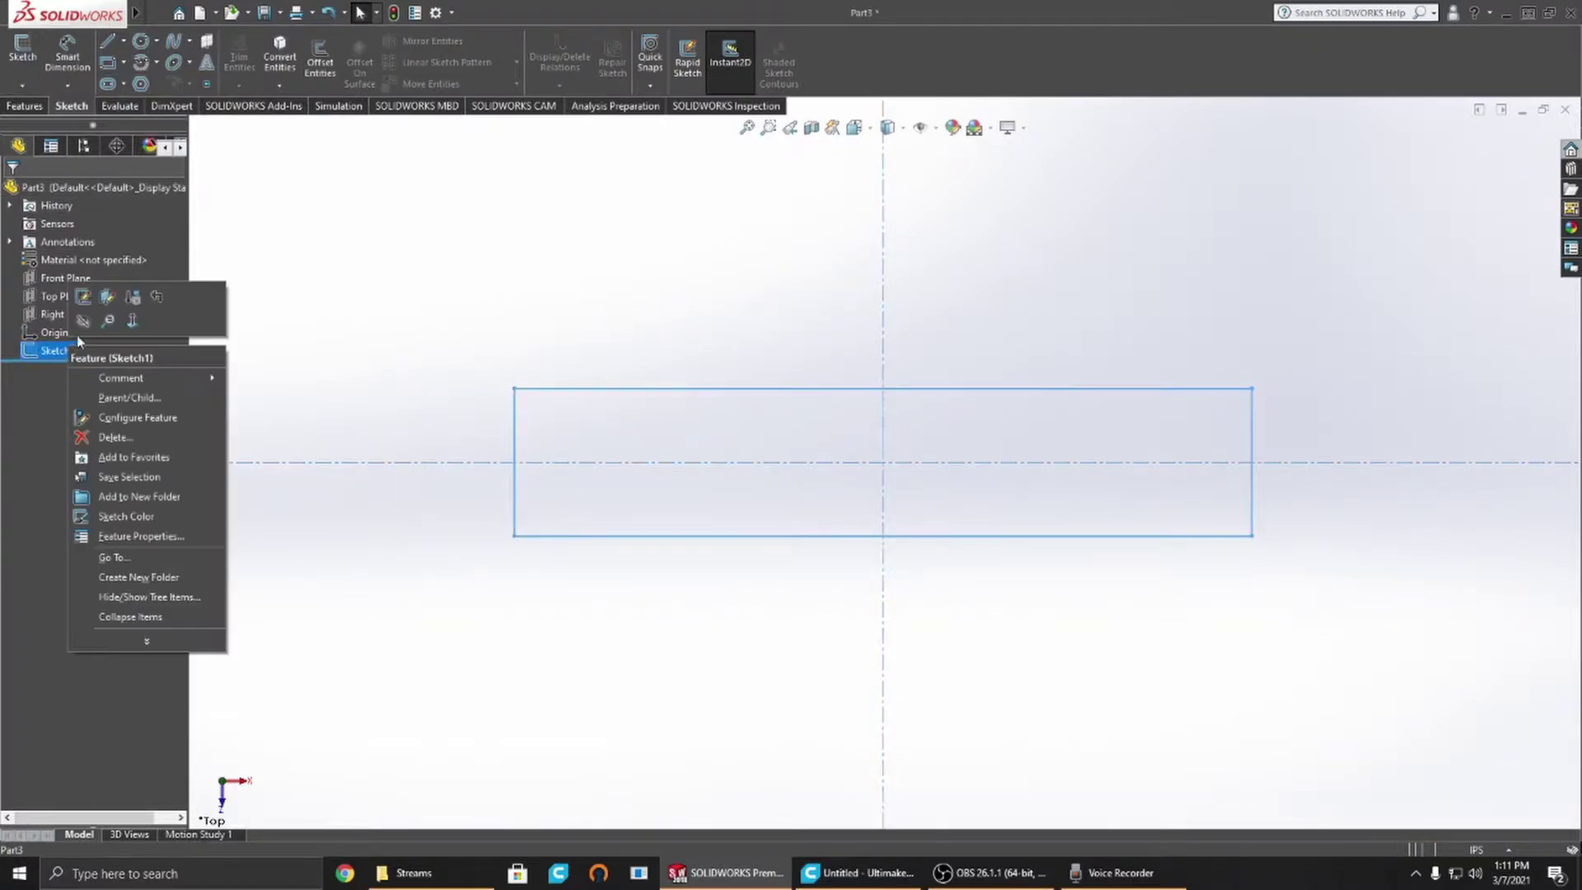
{"action": "left_click", "coordinate": [83, 298]}
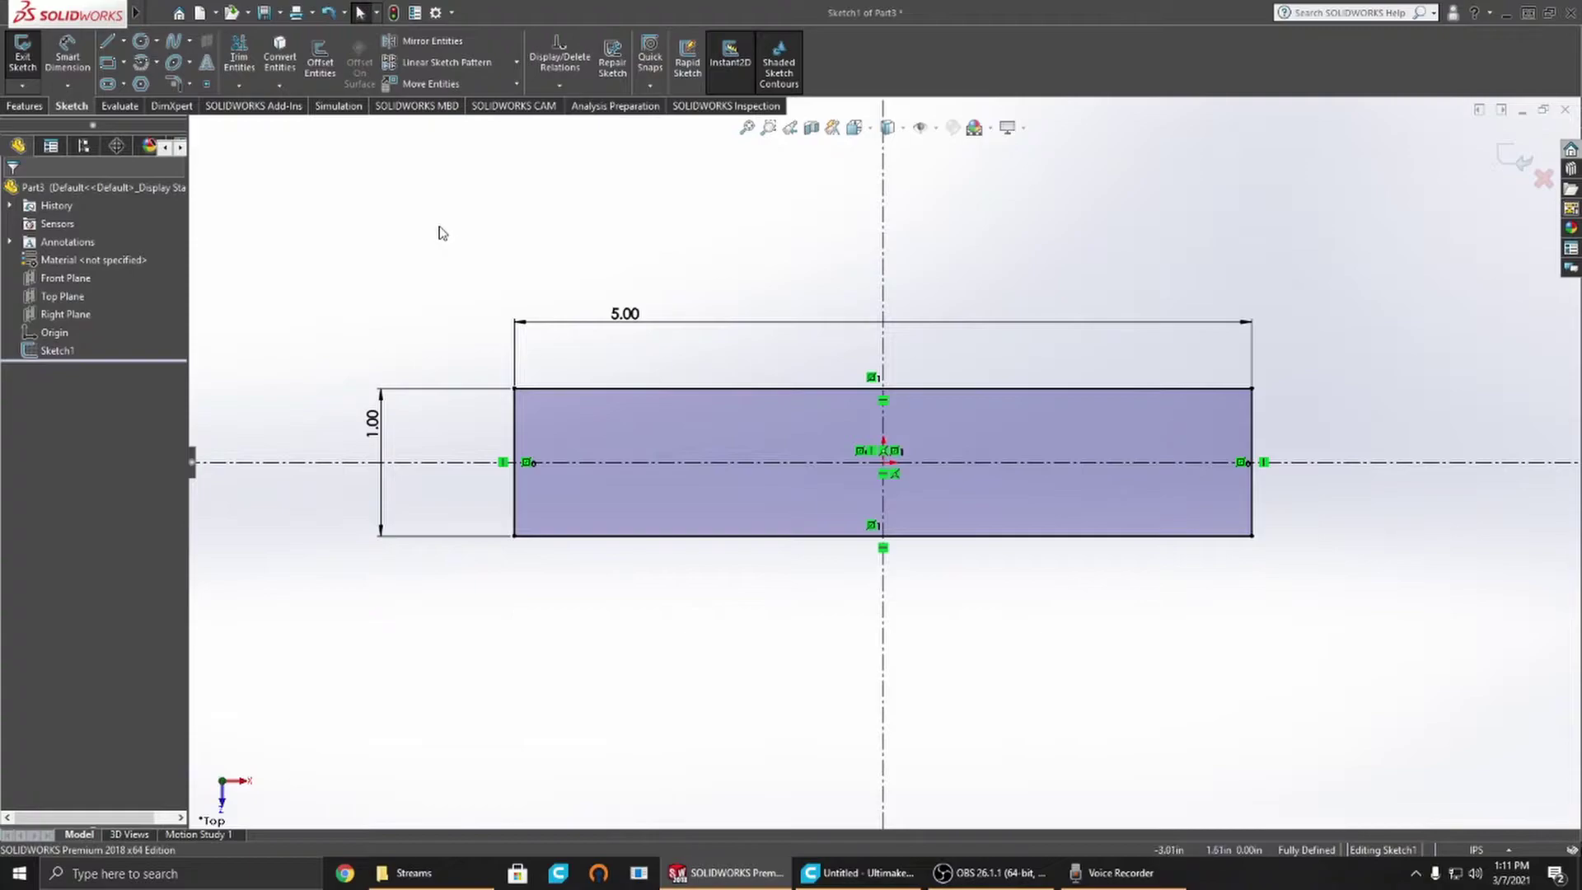
Step: Extrude the 5.00 by 1.00 rectangle as a Blind boss 0.75 in deep
{"action": "left_click", "coordinate": [18, 107]}
{"action": "mouse_move", "coordinate": [453, 311]}
{"action": "middle_mouse_down"}
{"action": "mouse_move", "coordinate": [193, 347]}
{"action": "mouse_move", "coordinate": [247, 324]}
{"action": "mouse_move", "coordinate": [397, 329]}
{"action": "mouse_move", "coordinate": [399, 313]}
{"action": "middle_mouse_up"}
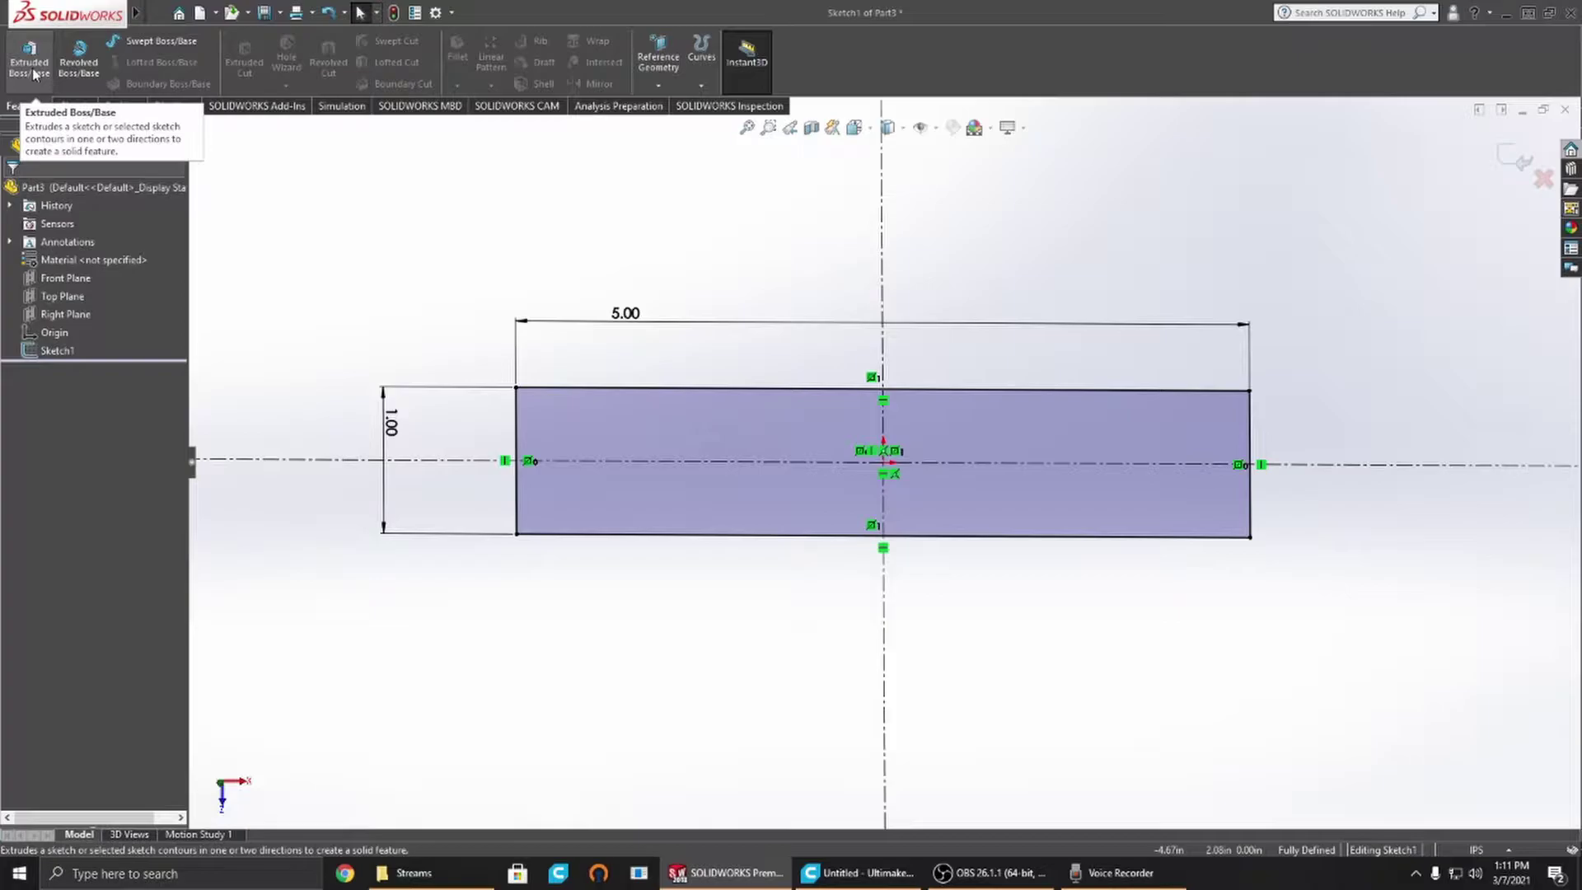
{"action": "left_click", "coordinate": [33, 75]}
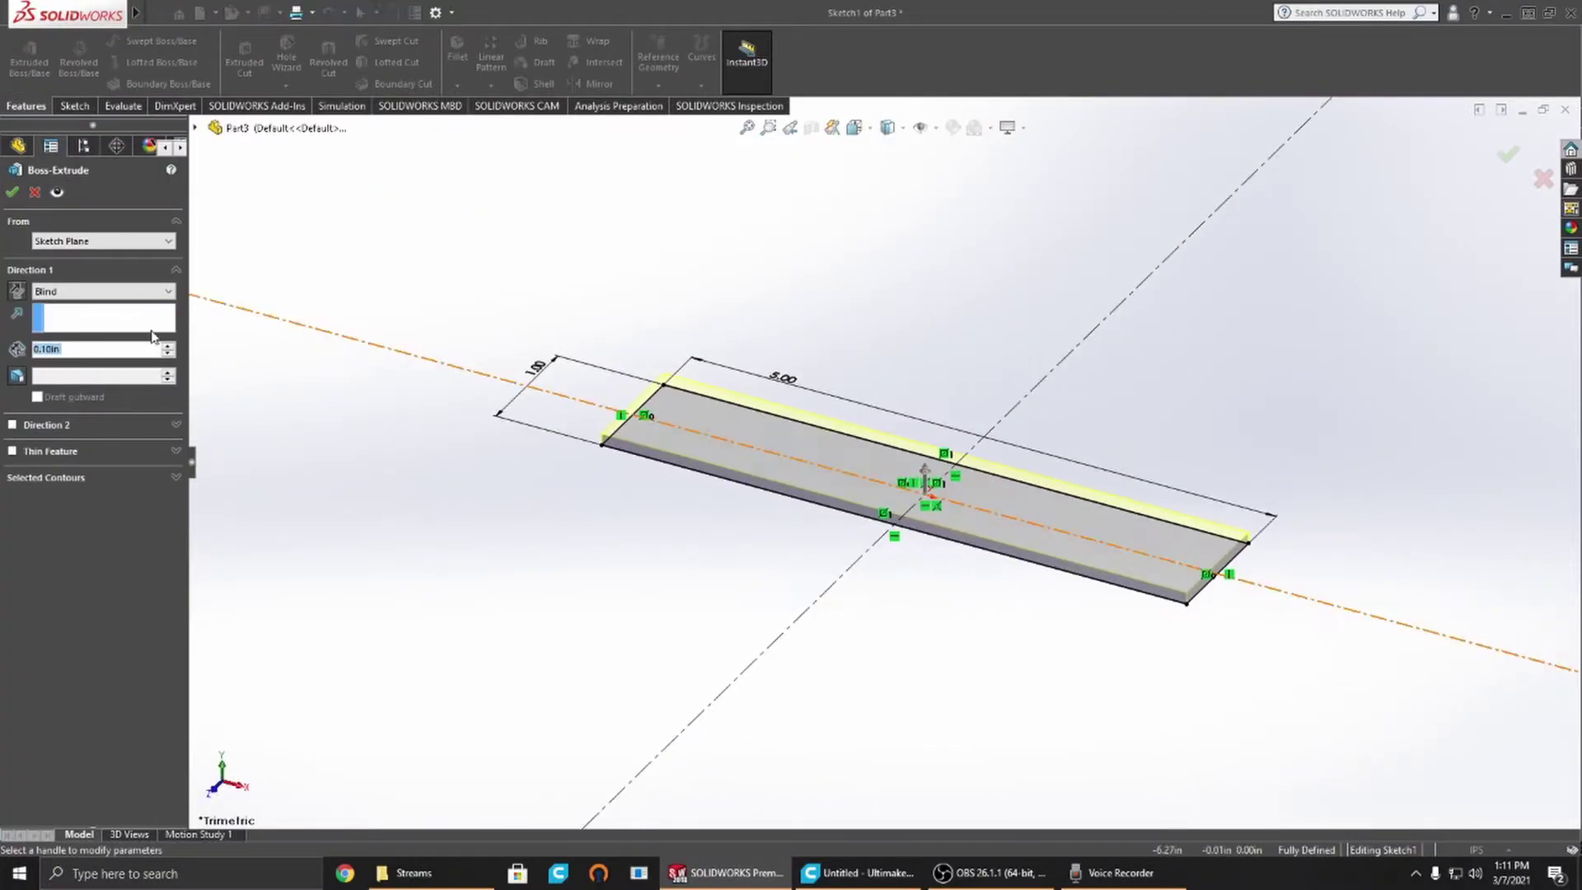
{"action": "type", "text": ".75"}
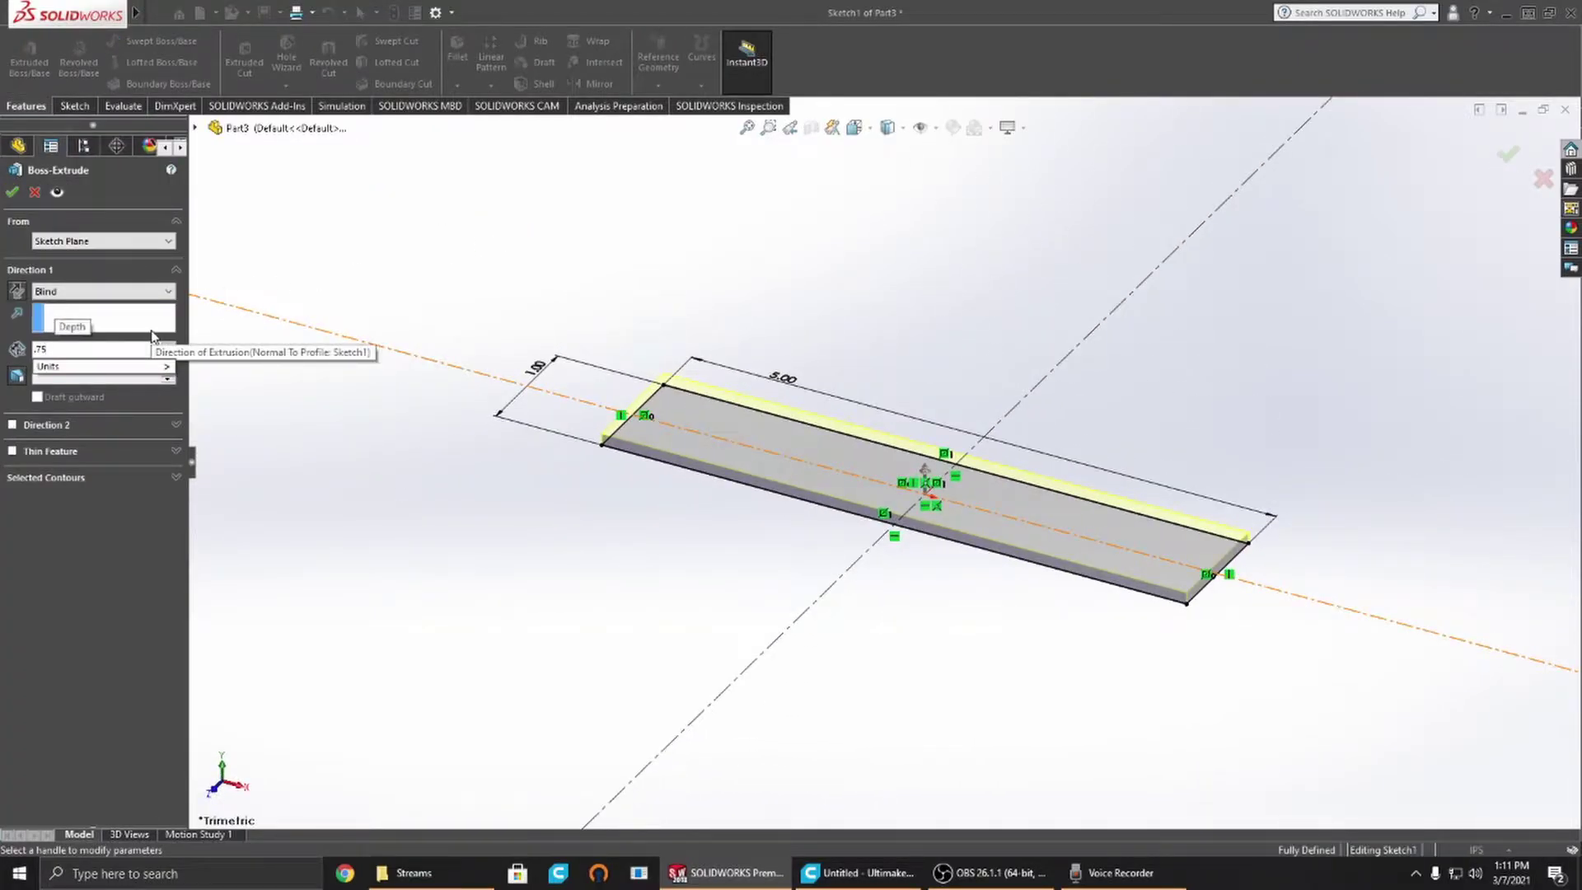
{"action": "key", "text": "Return"}
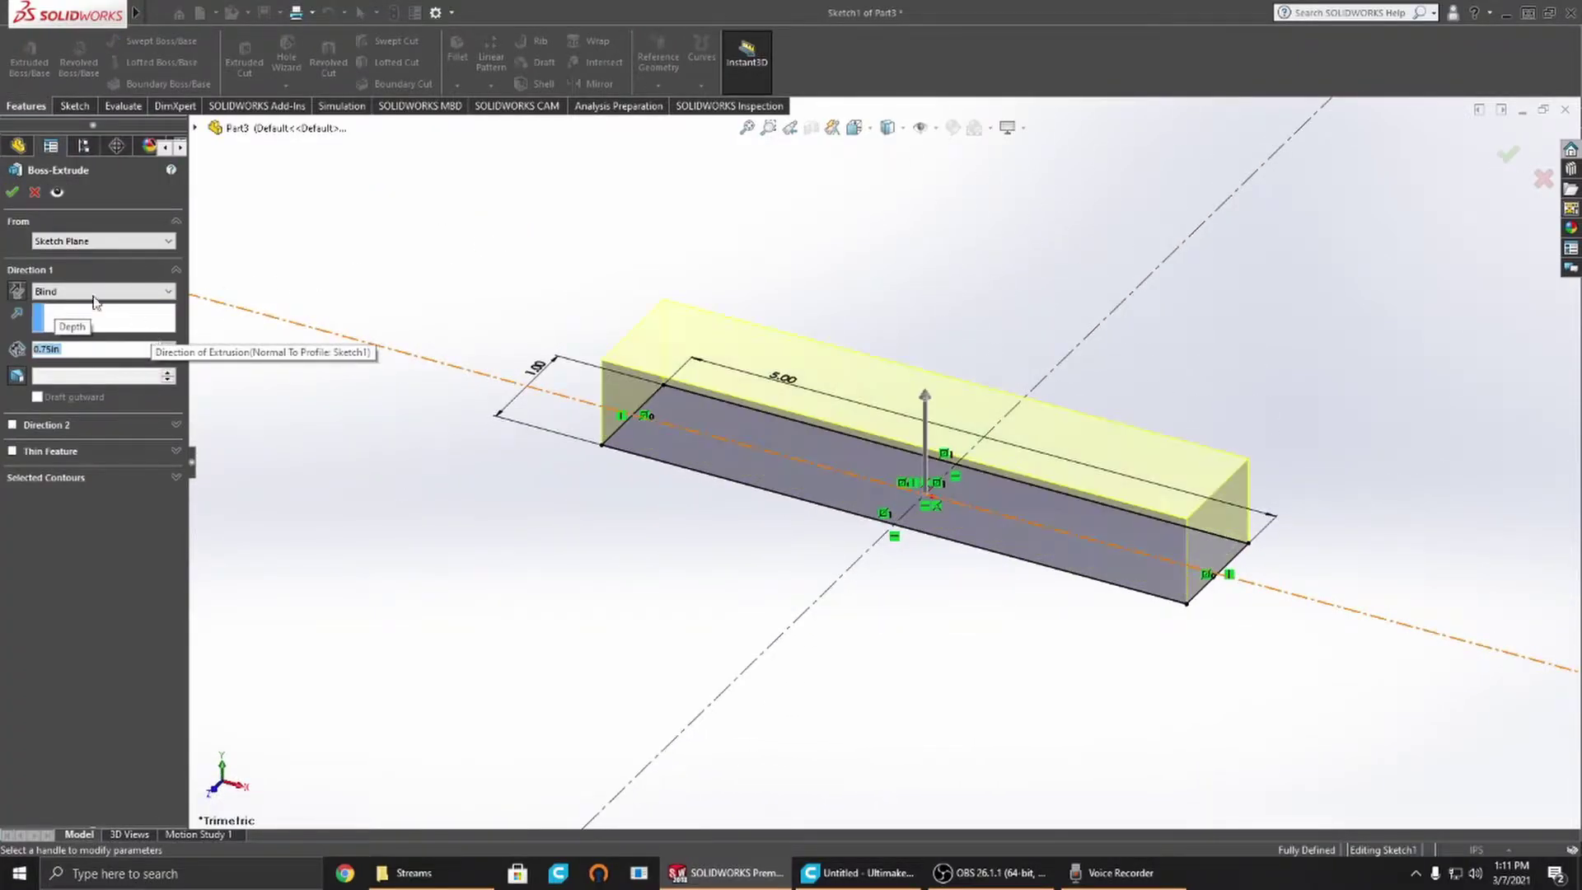
{"action": "left_click", "coordinate": [11, 192]}
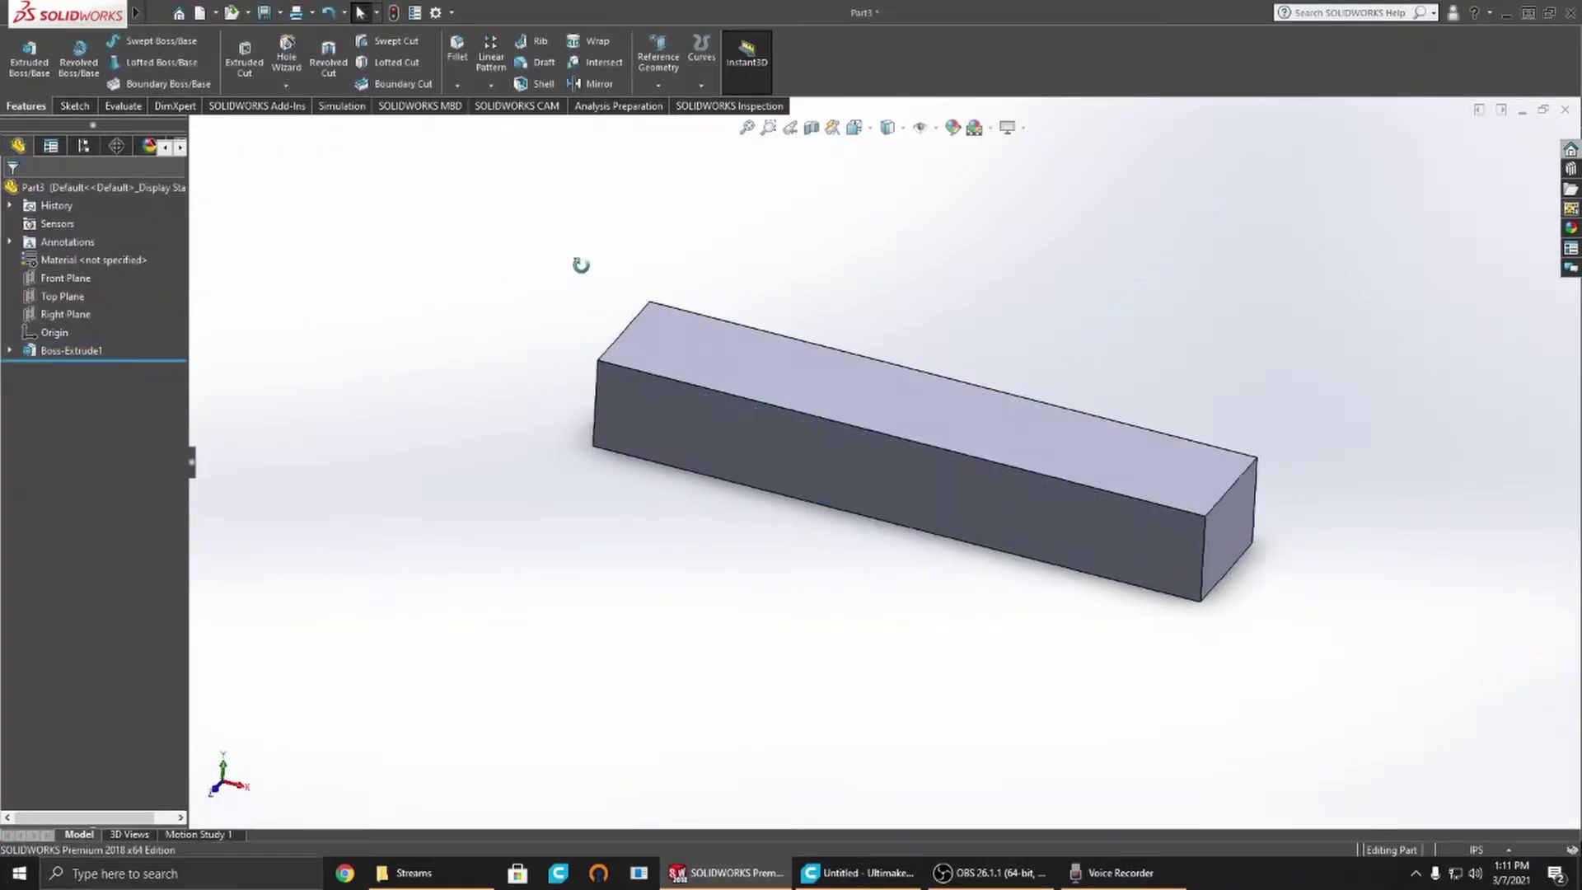
Step: Switch the part's unit system to MMGS millimetres
{"action": "middle_click_drag", "start_coordinate": [581, 264], "coordinate": [692, 402]}
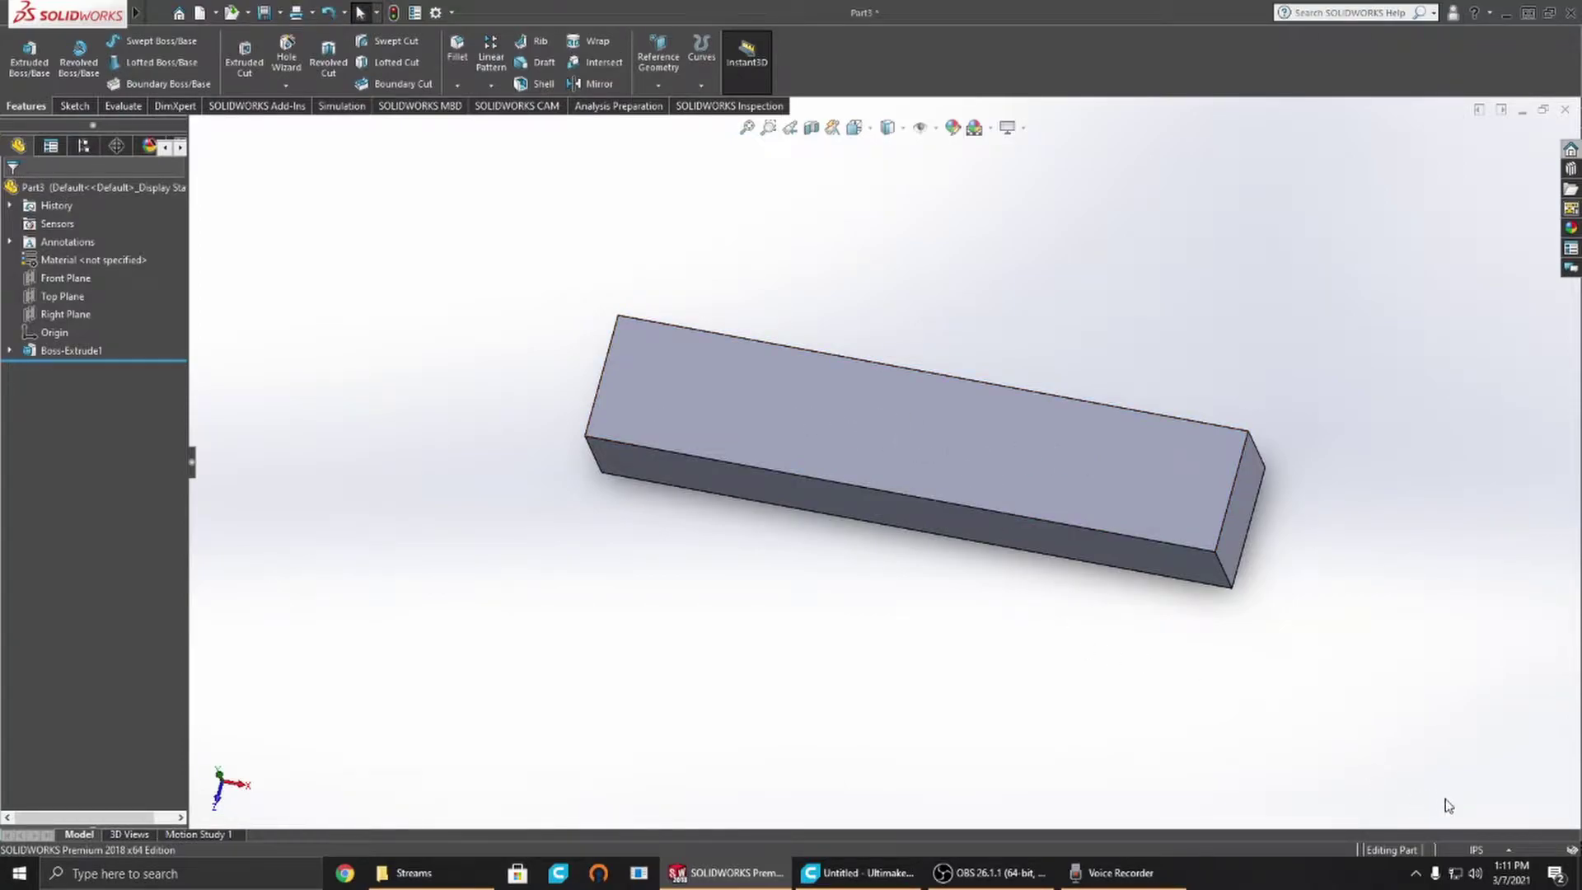
{"action": "left_click", "coordinate": [1506, 851]}
{"action": "left_click", "coordinate": [1492, 780]}
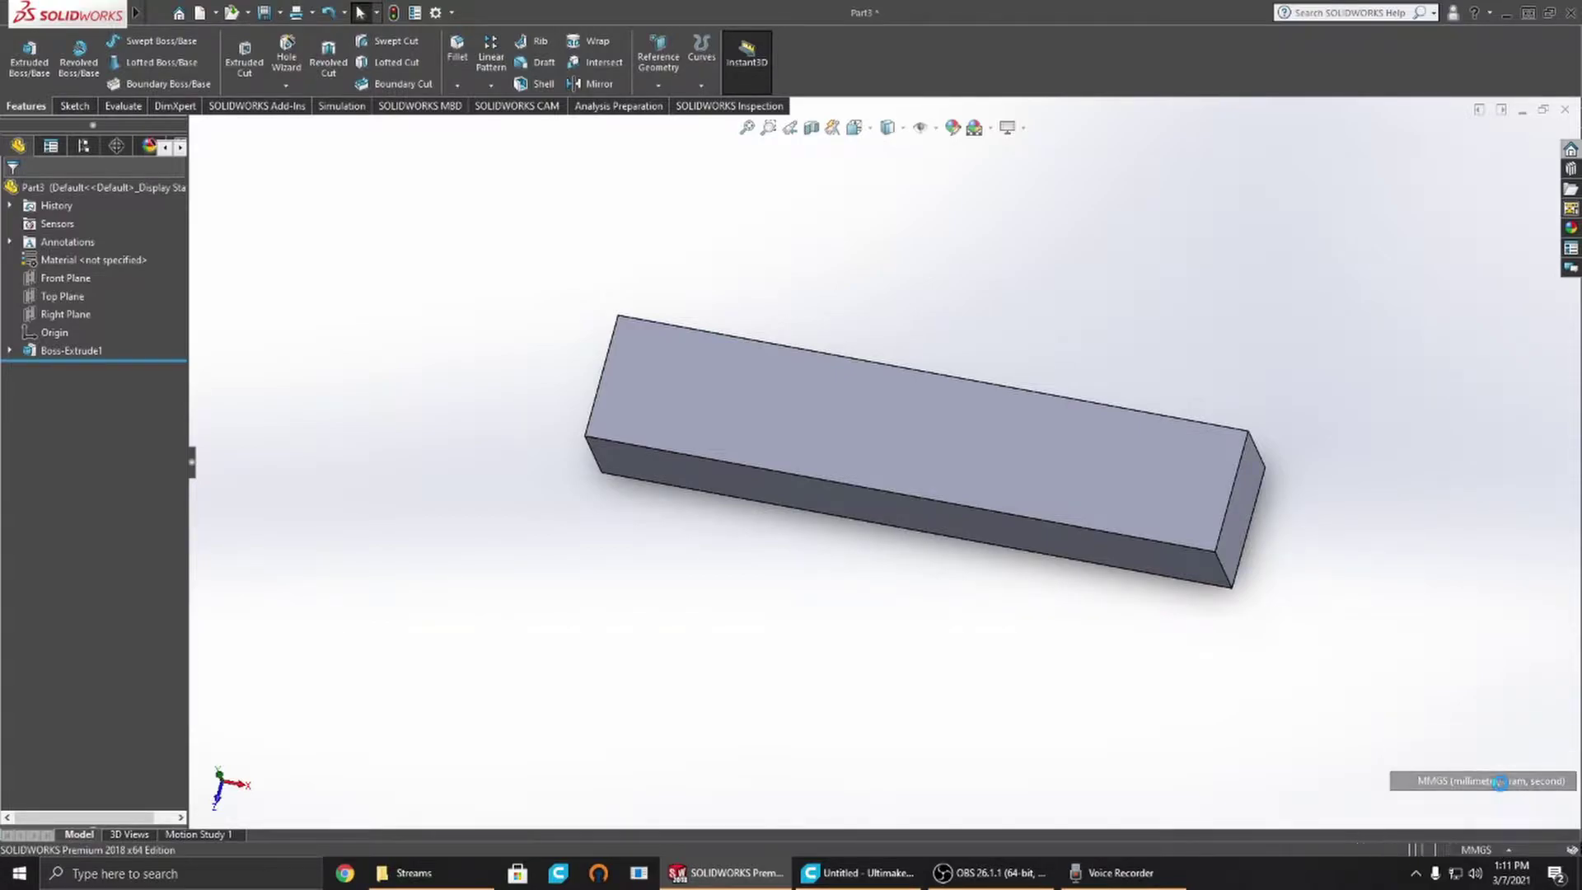
Step: Start a sketch on the block's top face and view it from the Top
{"action": "left_click", "coordinate": [74, 105]}
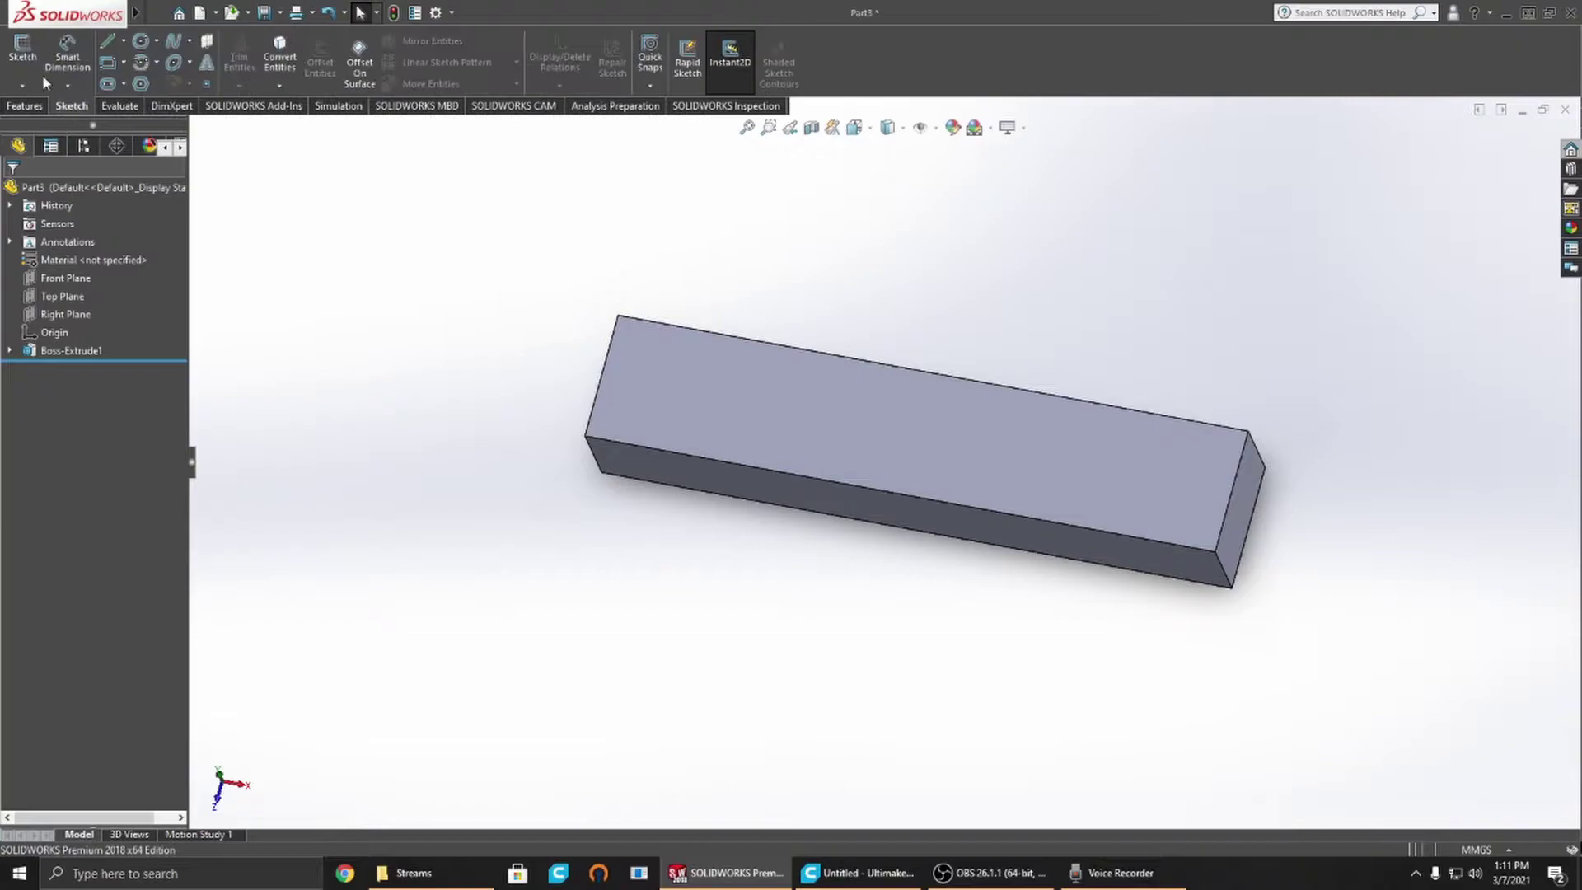
{"action": "left_click", "coordinate": [23, 49]}
{"action": "left_click", "coordinate": [889, 409]}
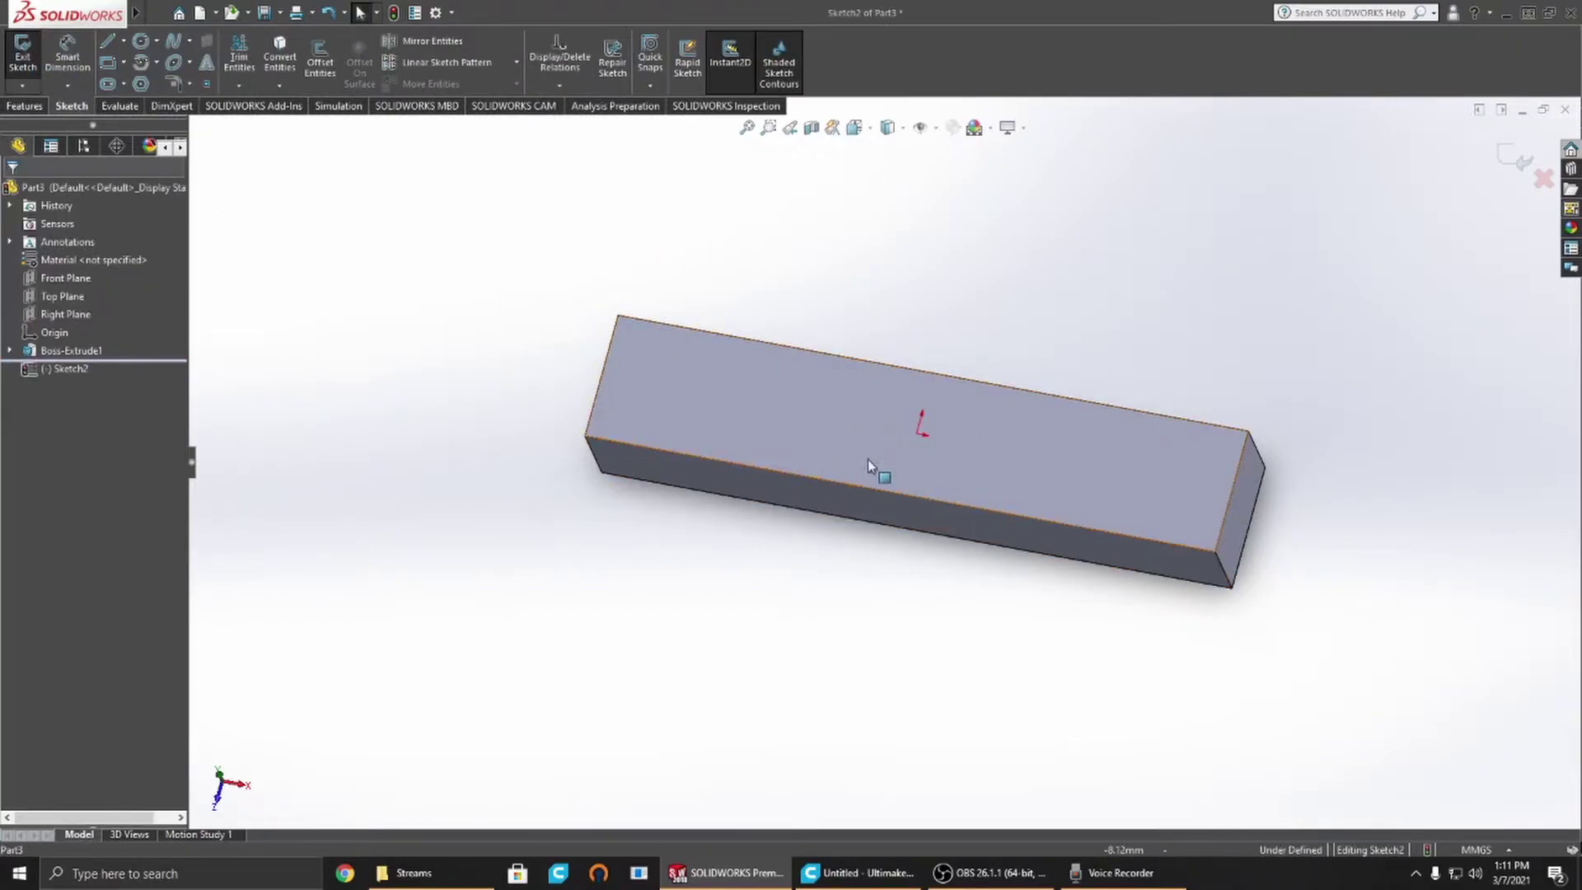
{"action": "mouse_move", "coordinate": [873, 464]}
{"action": "middle_mouse_down"}
{"action": "mouse_move", "coordinate": [777, 522]}
{"action": "mouse_move", "coordinate": [700, 525]}
{"action": "mouse_move", "coordinate": [890, 438]}
{"action": "middle_mouse_up"}
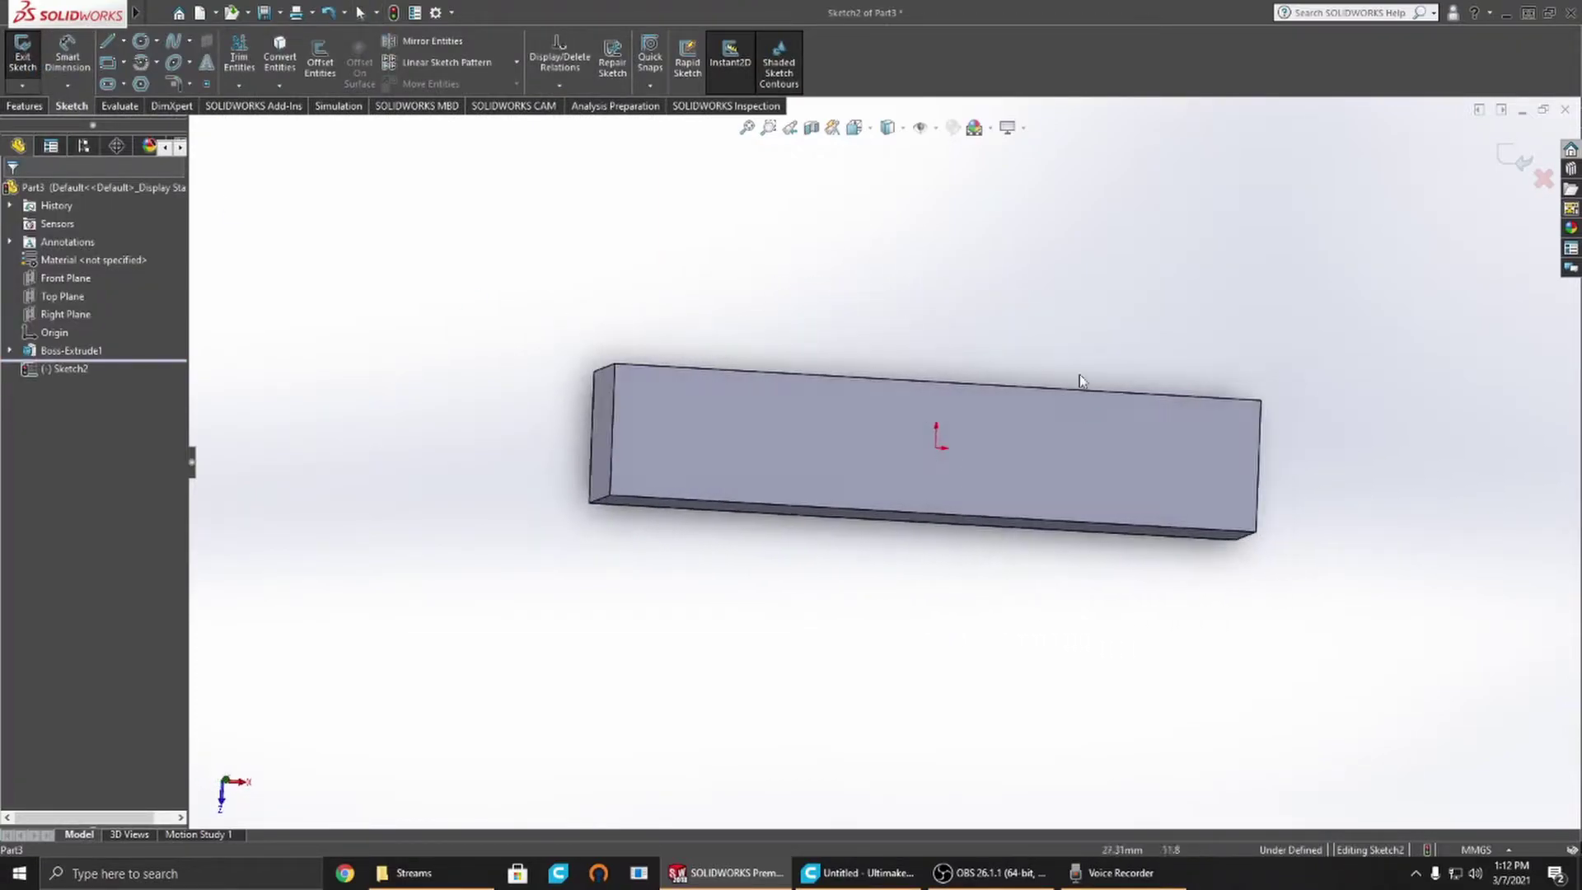
{"action": "key", "text": "space"}
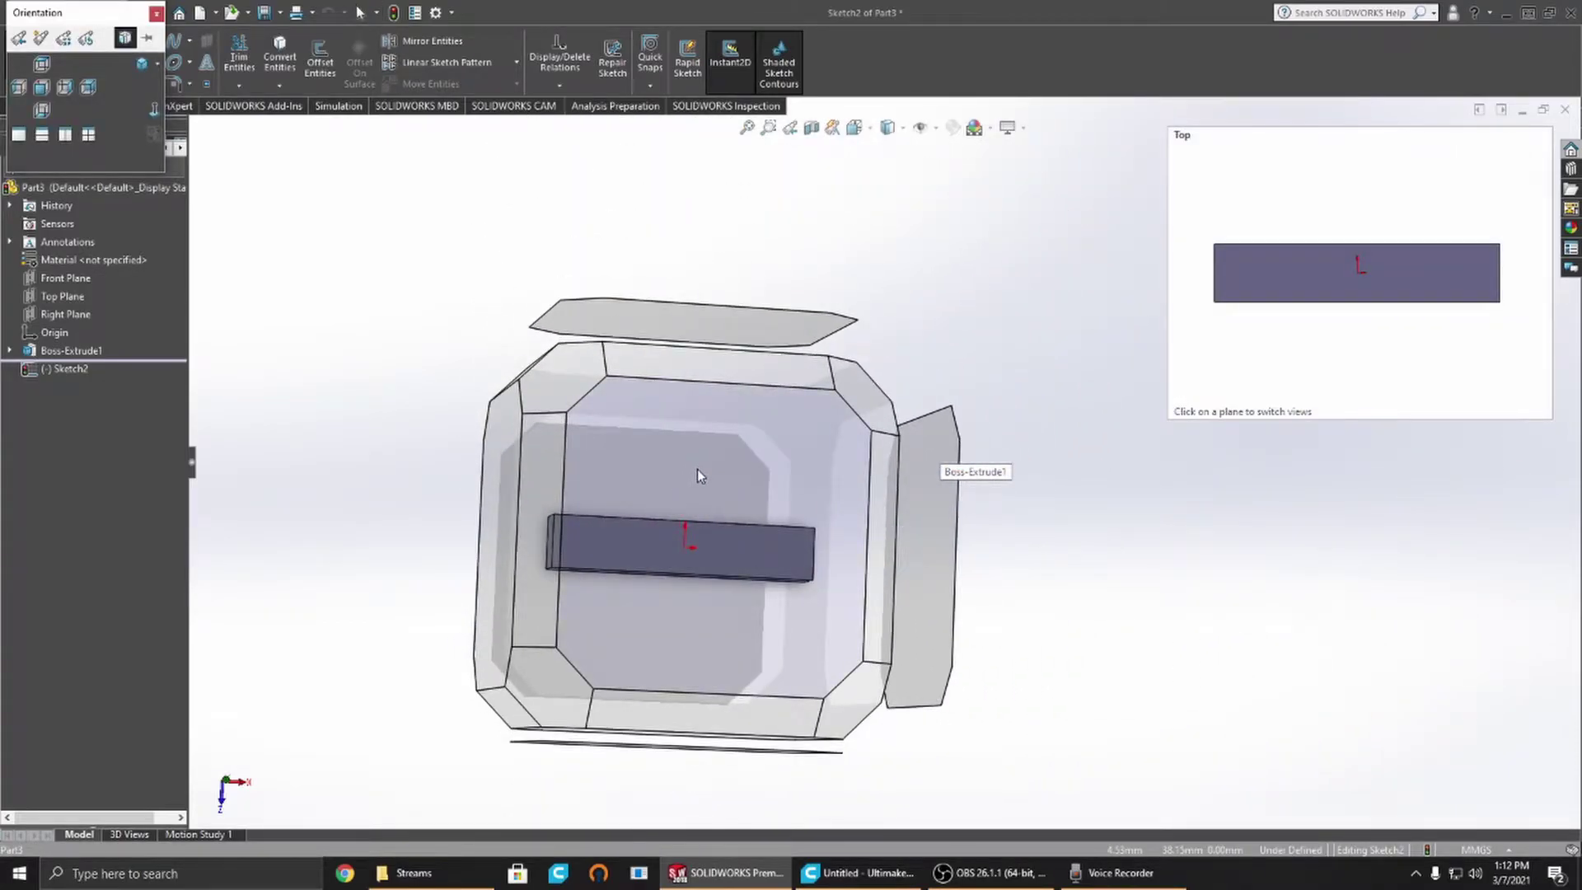
{"action": "middle_click_drag", "start_coordinate": [766, 395], "coordinate": [553, 547]}
{"action": "scroll", "coordinate": [553, 546], "scroll_direction": "up", "scroll_amount": 5}
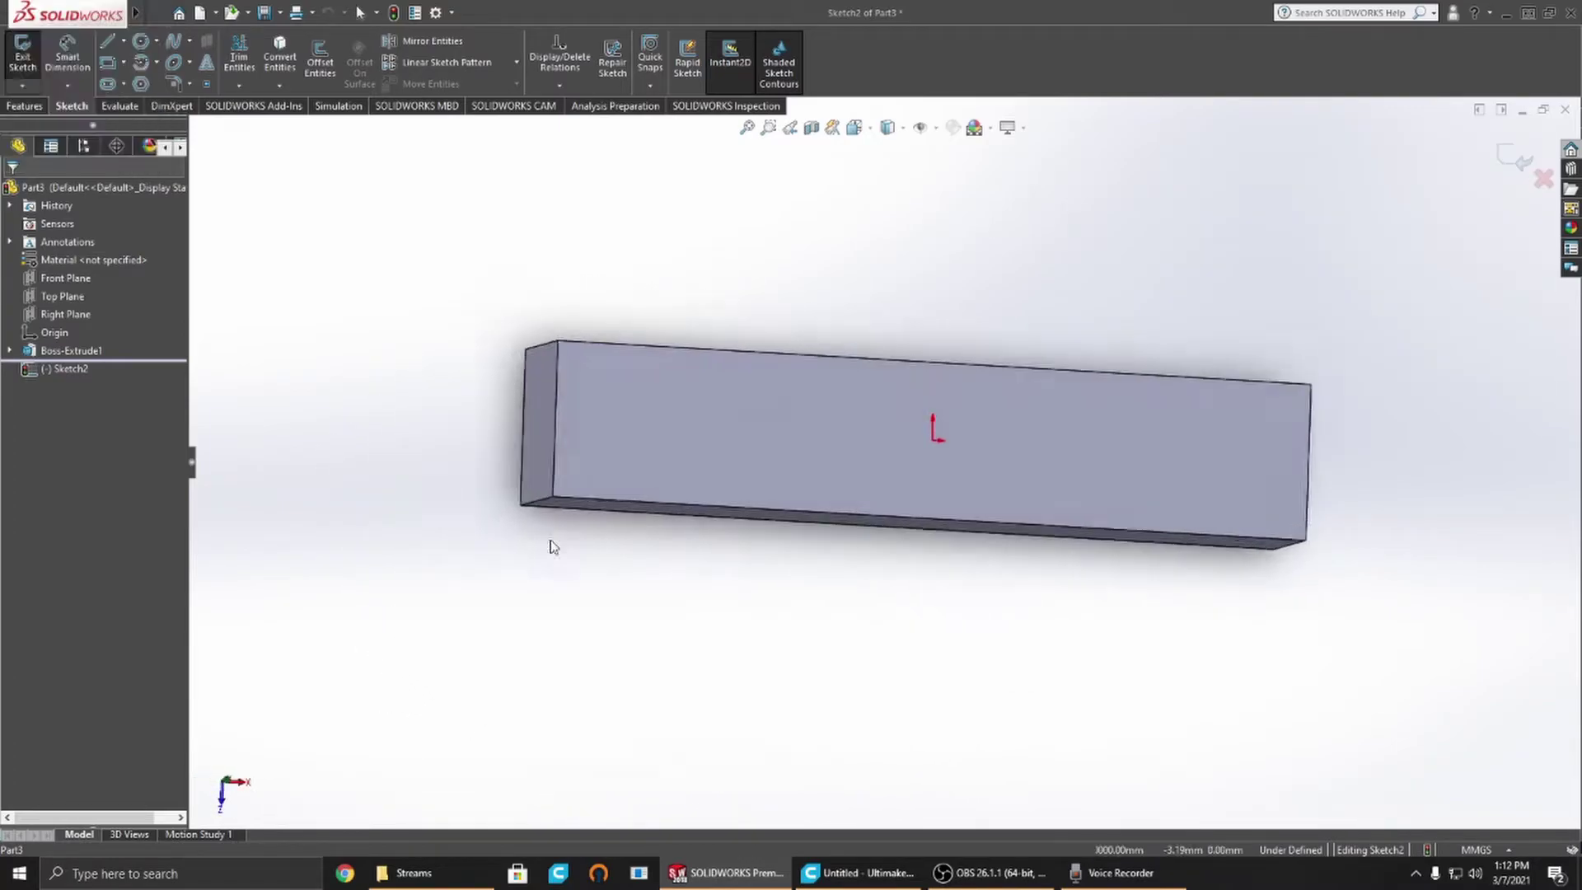
{"action": "key", "text": "space"}
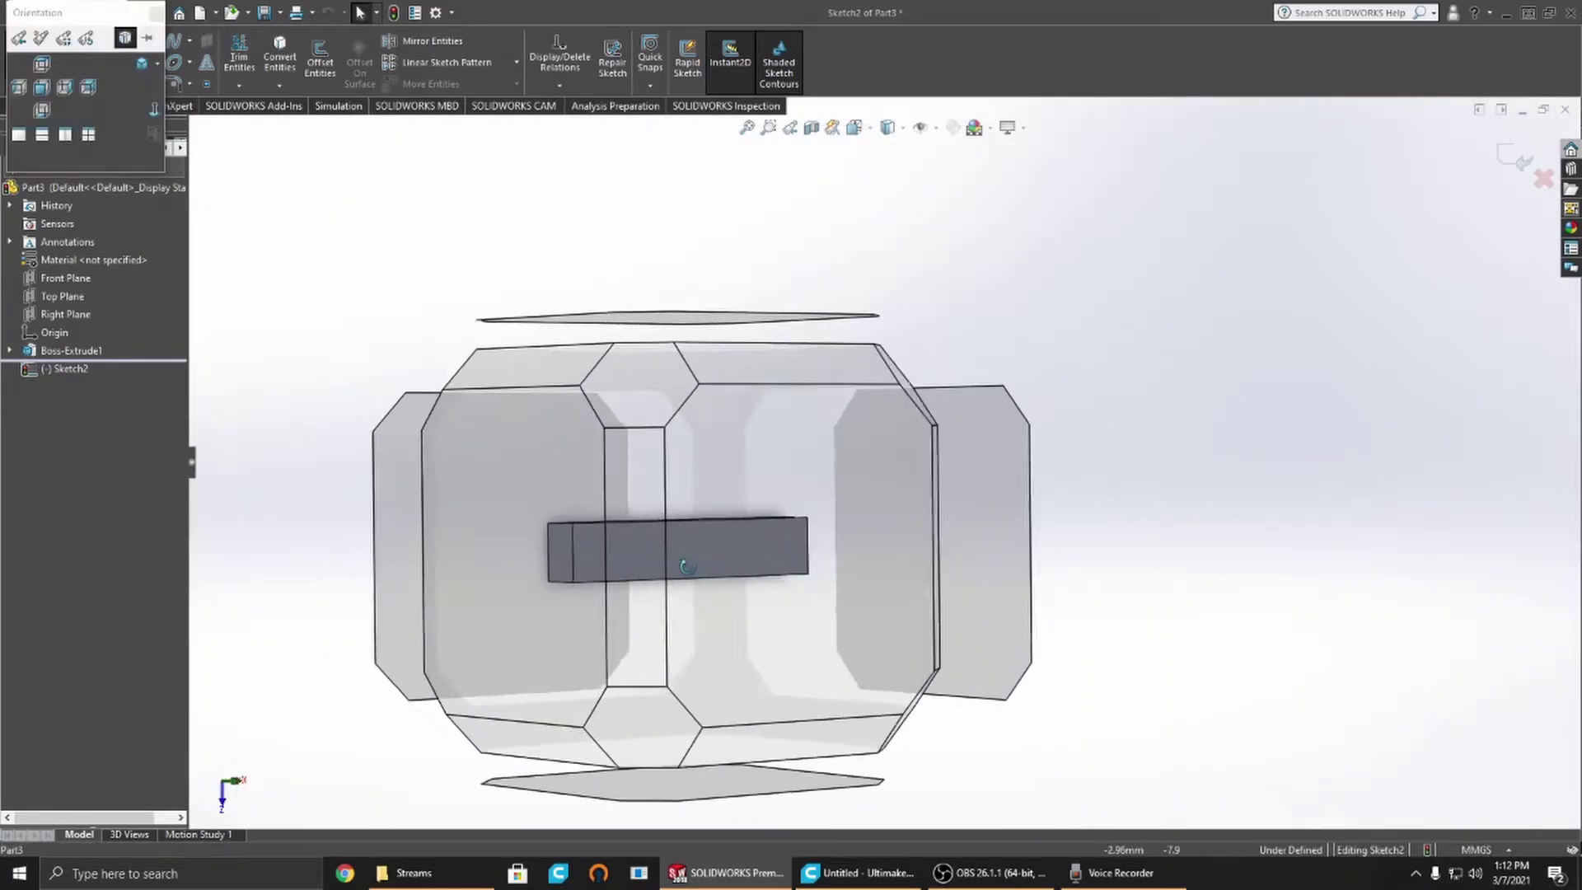
{"action": "left_click", "coordinate": [686, 567]}
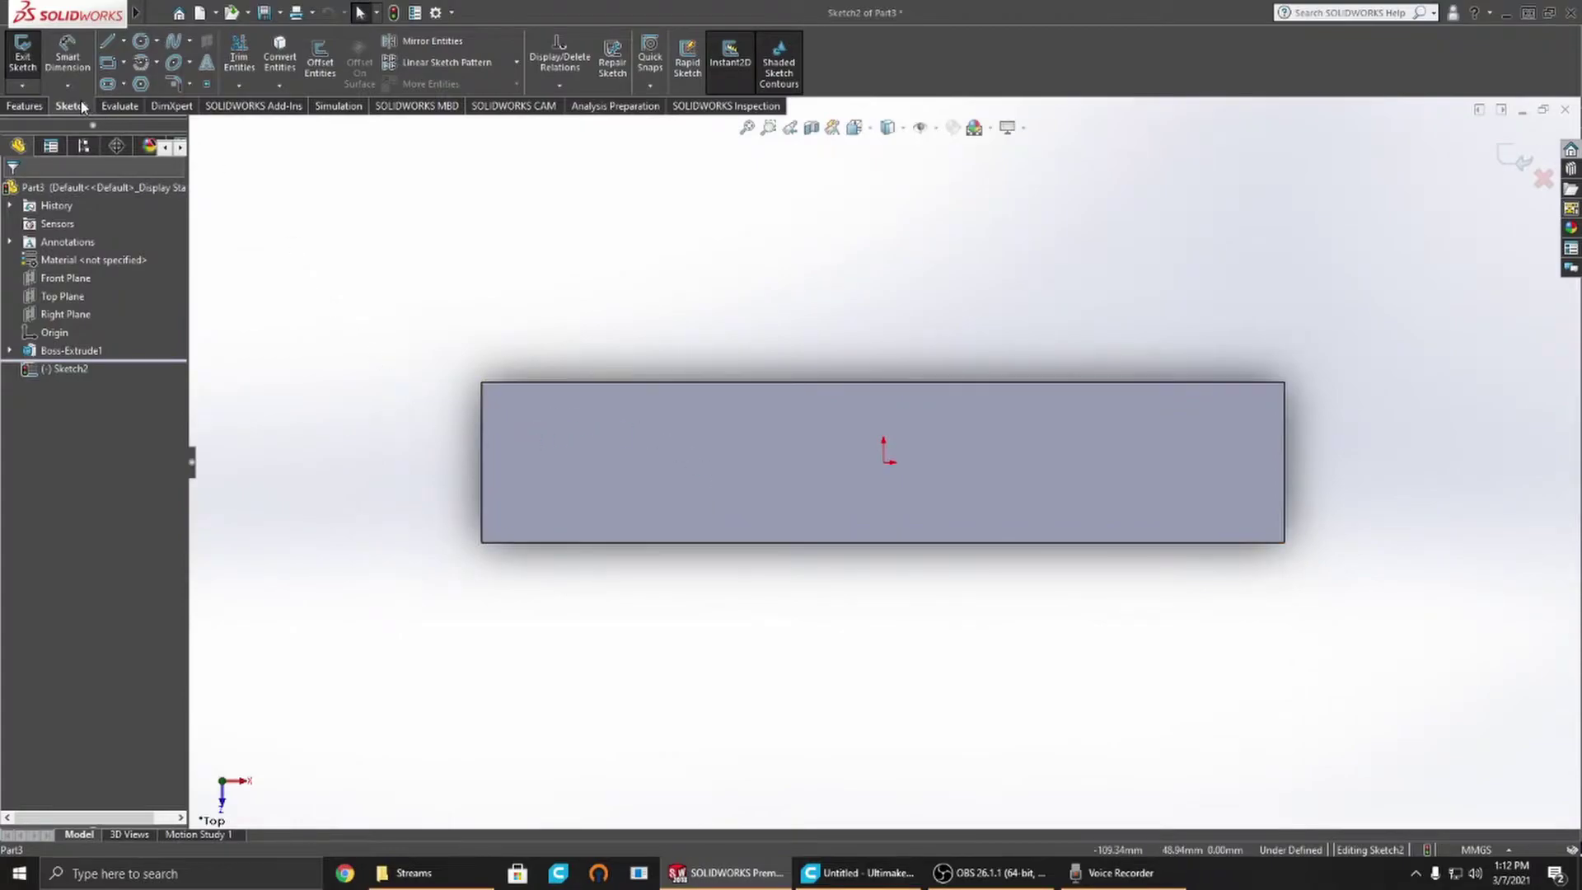
Step: Draw infinite vertical and horizontal construction lines through the origin
{"action": "left_click", "coordinate": [108, 43]}
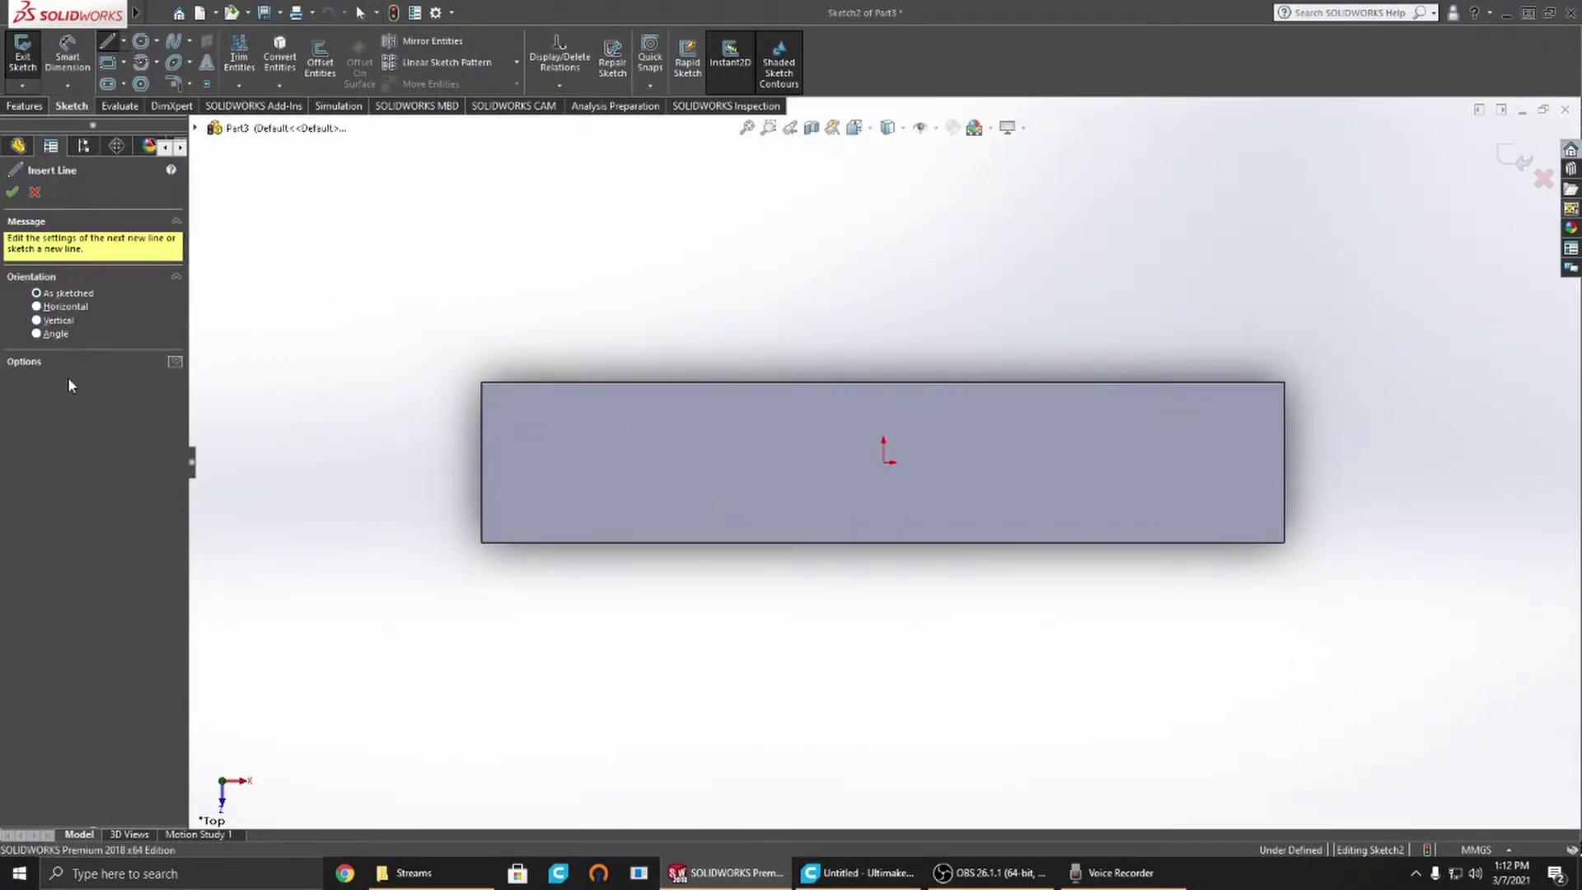
{"action": "left_click", "coordinate": [61, 399]}
{"action": "left_click", "coordinate": [883, 449]}
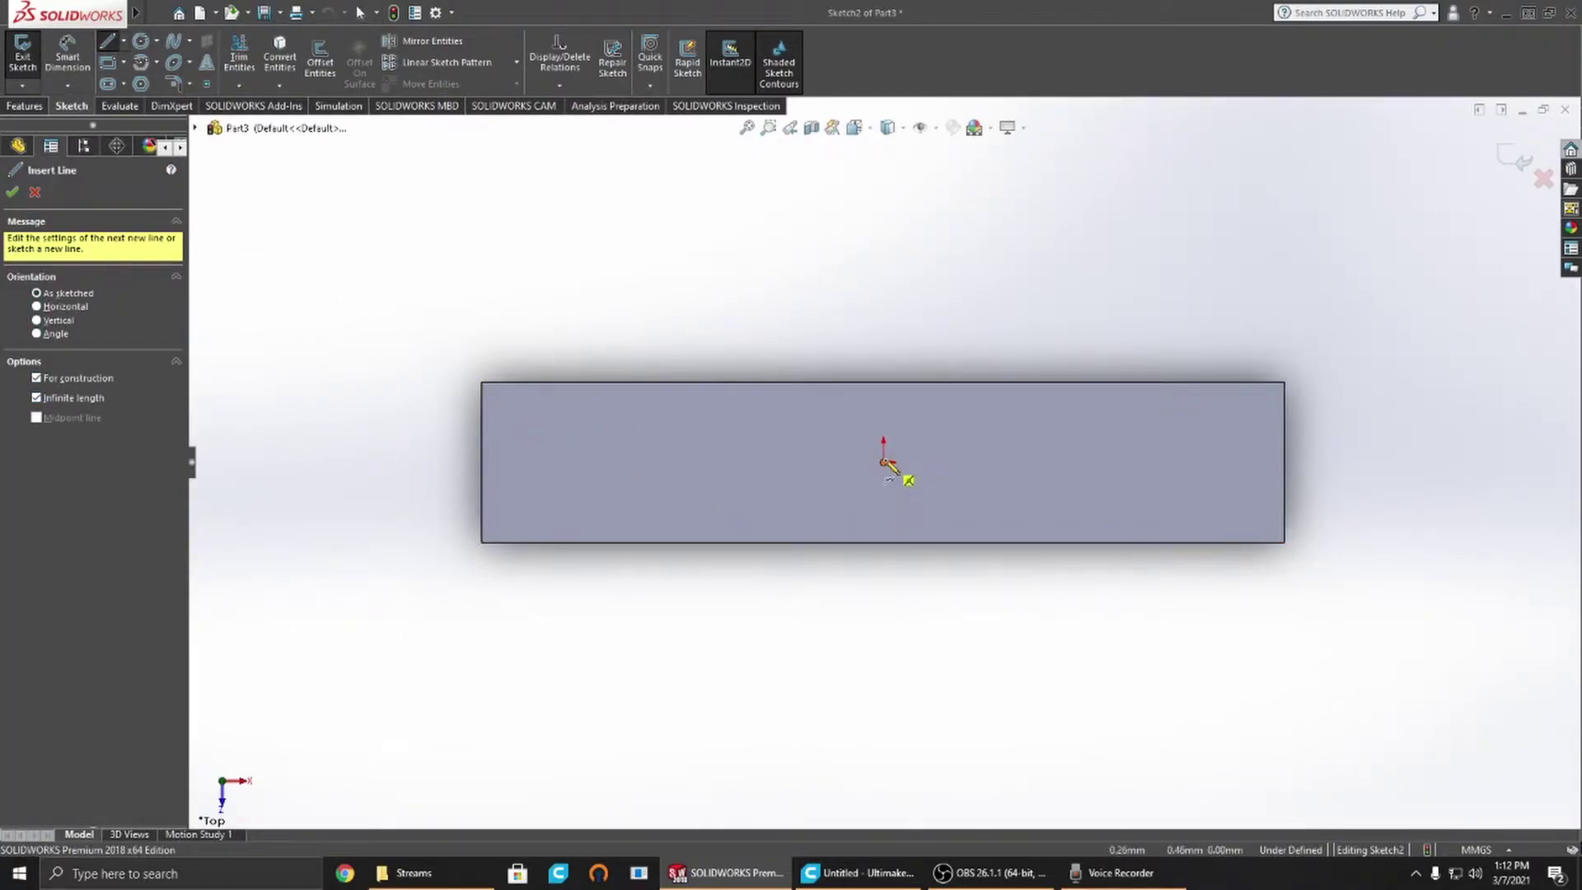
{"action": "left_click", "coordinate": [886, 468]}
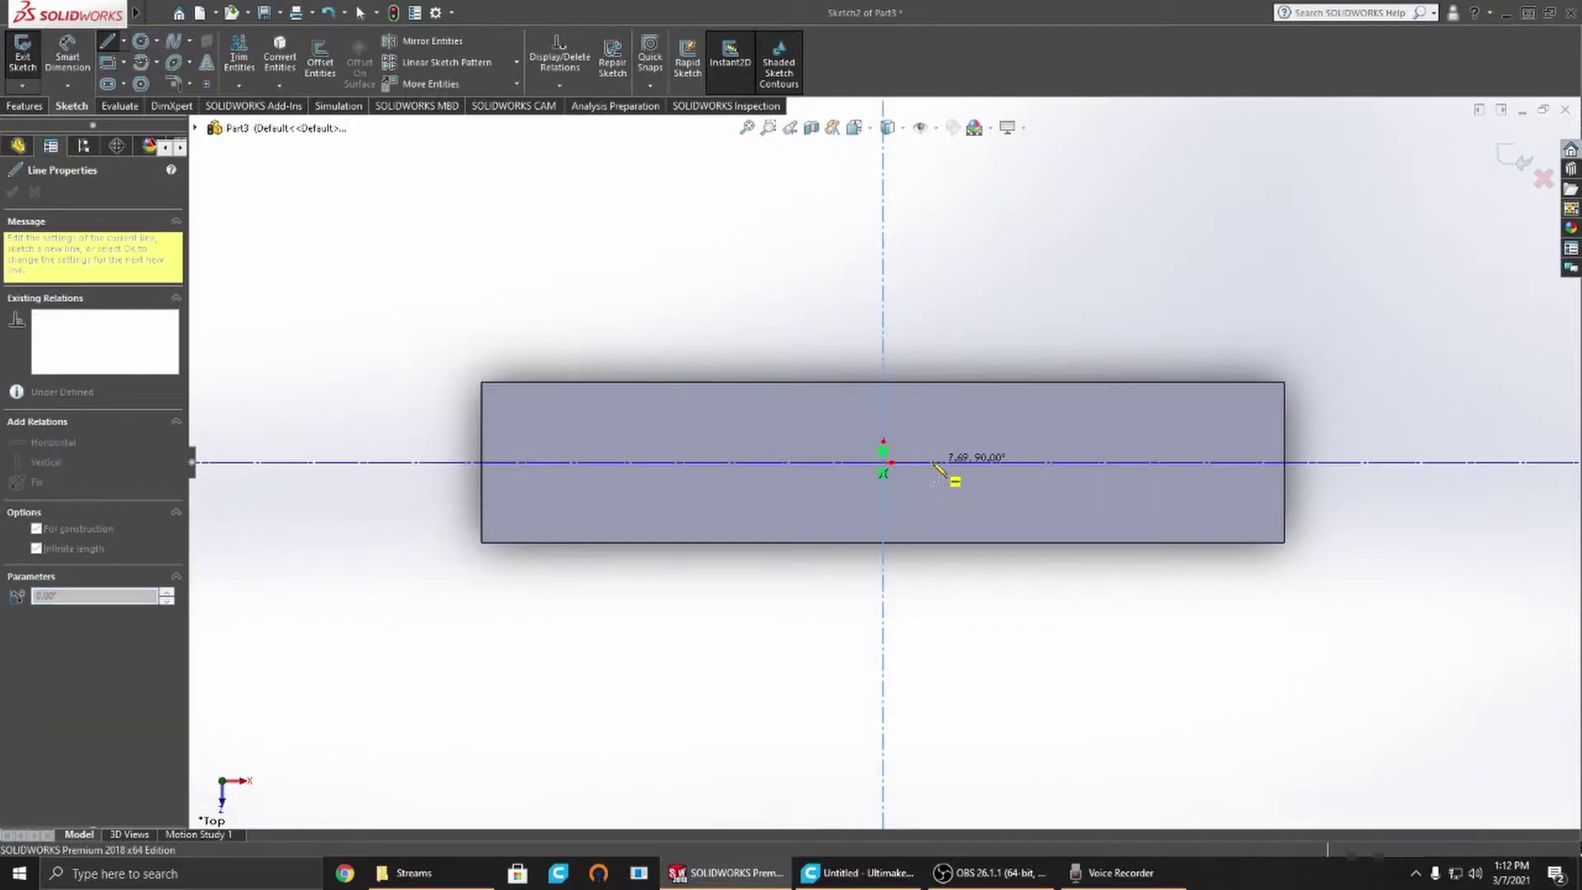
{"action": "left_click", "coordinate": [954, 484]}
{"action": "key", "text": "Escape"}
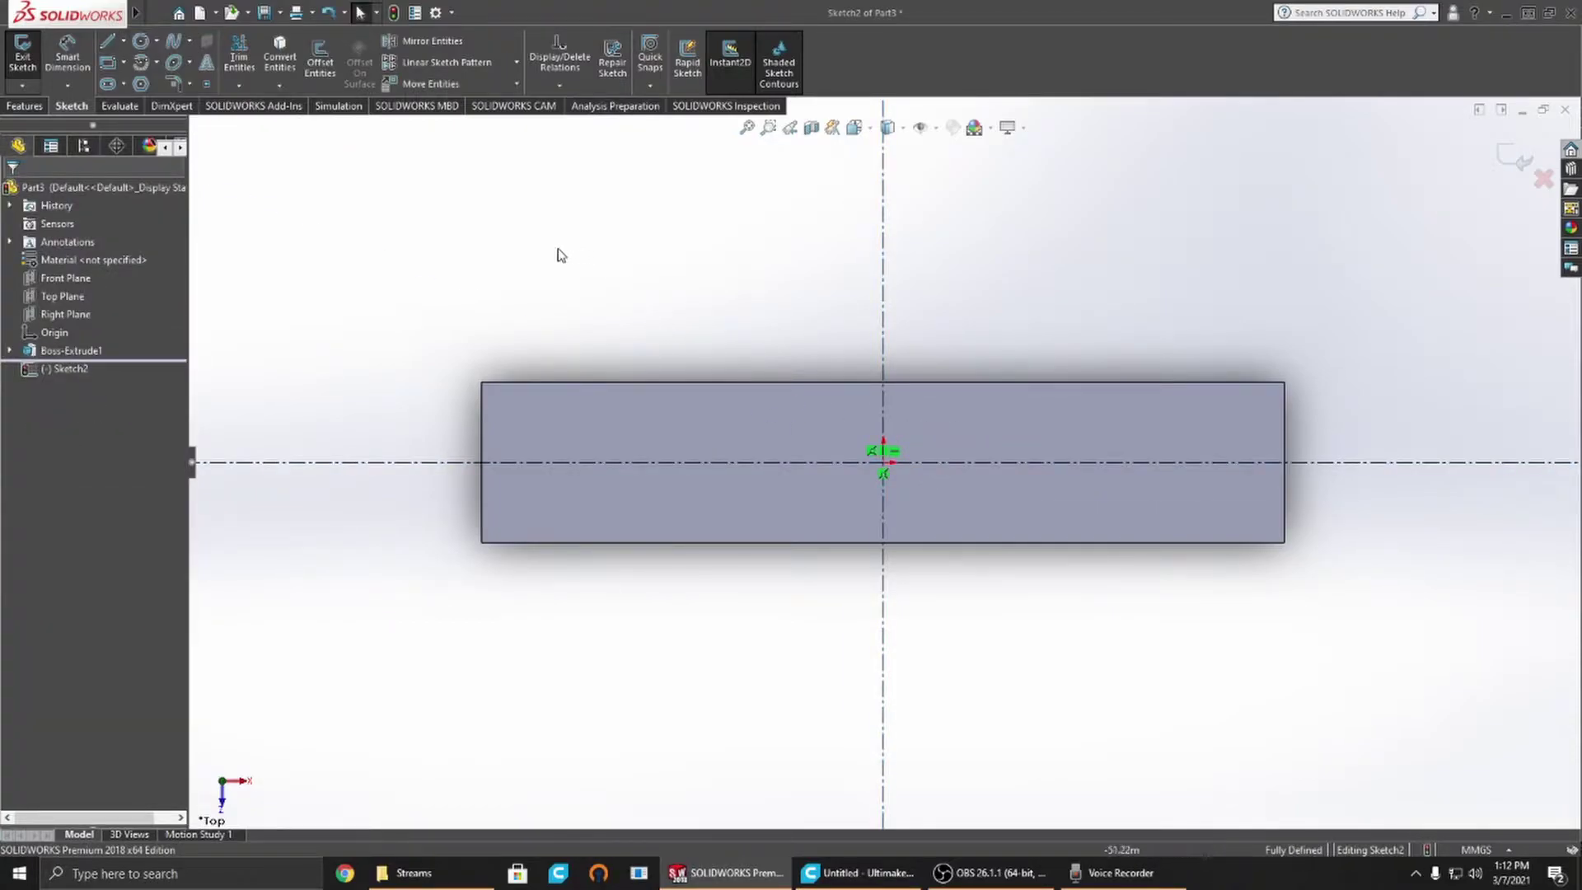
{"action": "right_click_drag", "start_coordinate": [559, 255], "coordinate": [660, 259]}
{"action": "right_click_drag", "start_coordinate": [534, 255], "coordinate": [577, 257]}
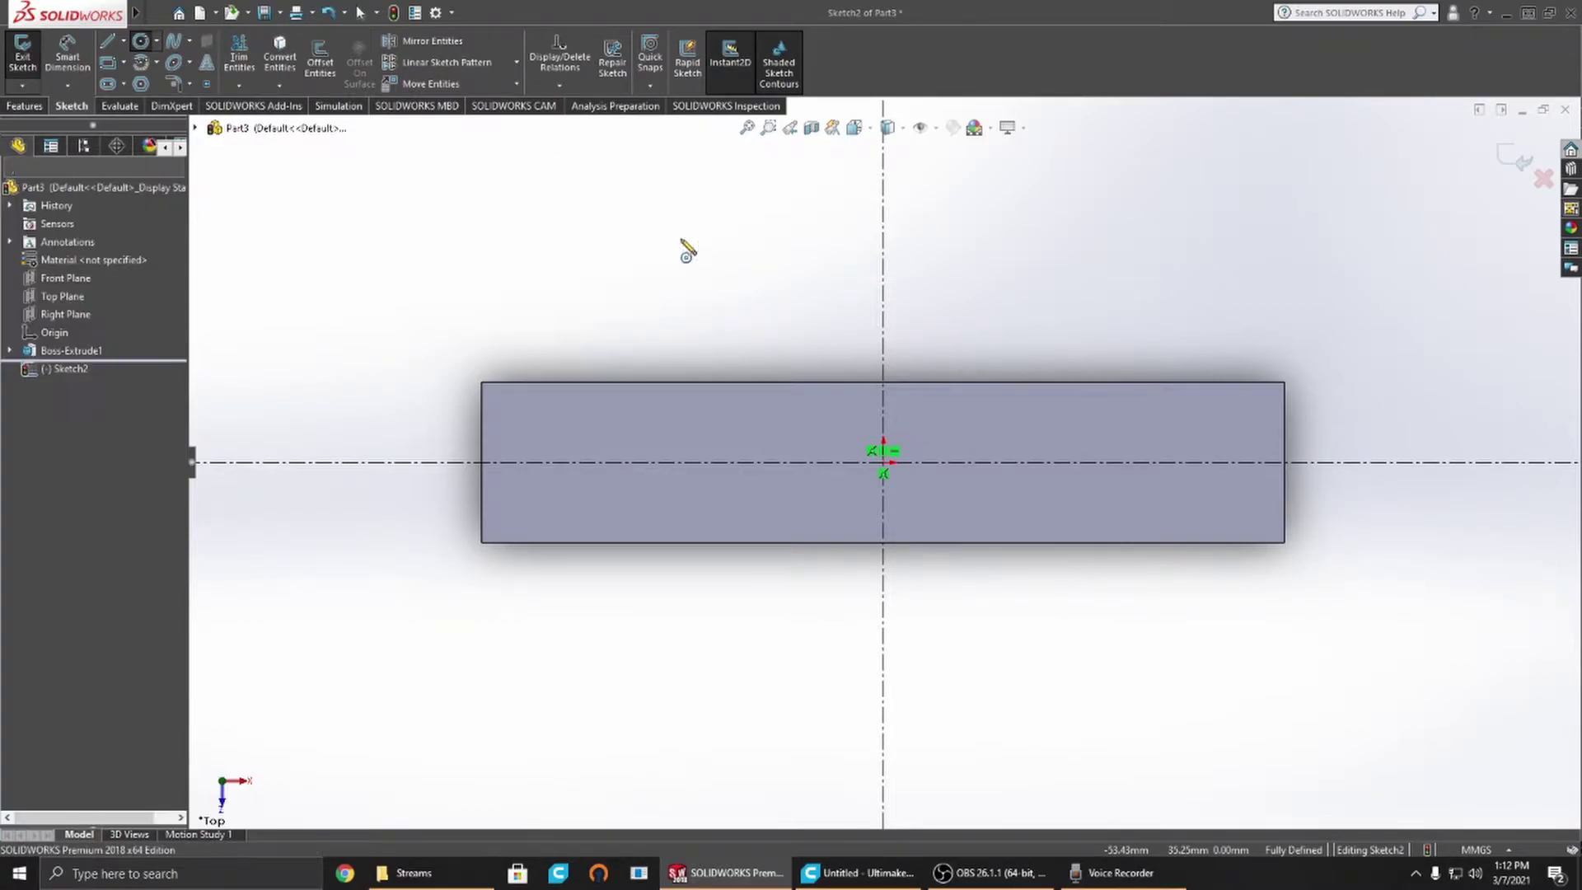
Step: Draw two circles centred on the horizontal centerline, left and right of the origin
{"action": "left_click", "coordinate": [628, 461]}
{"action": "right_click_drag", "start_coordinate": [595, 389], "coordinate": [639, 373]}
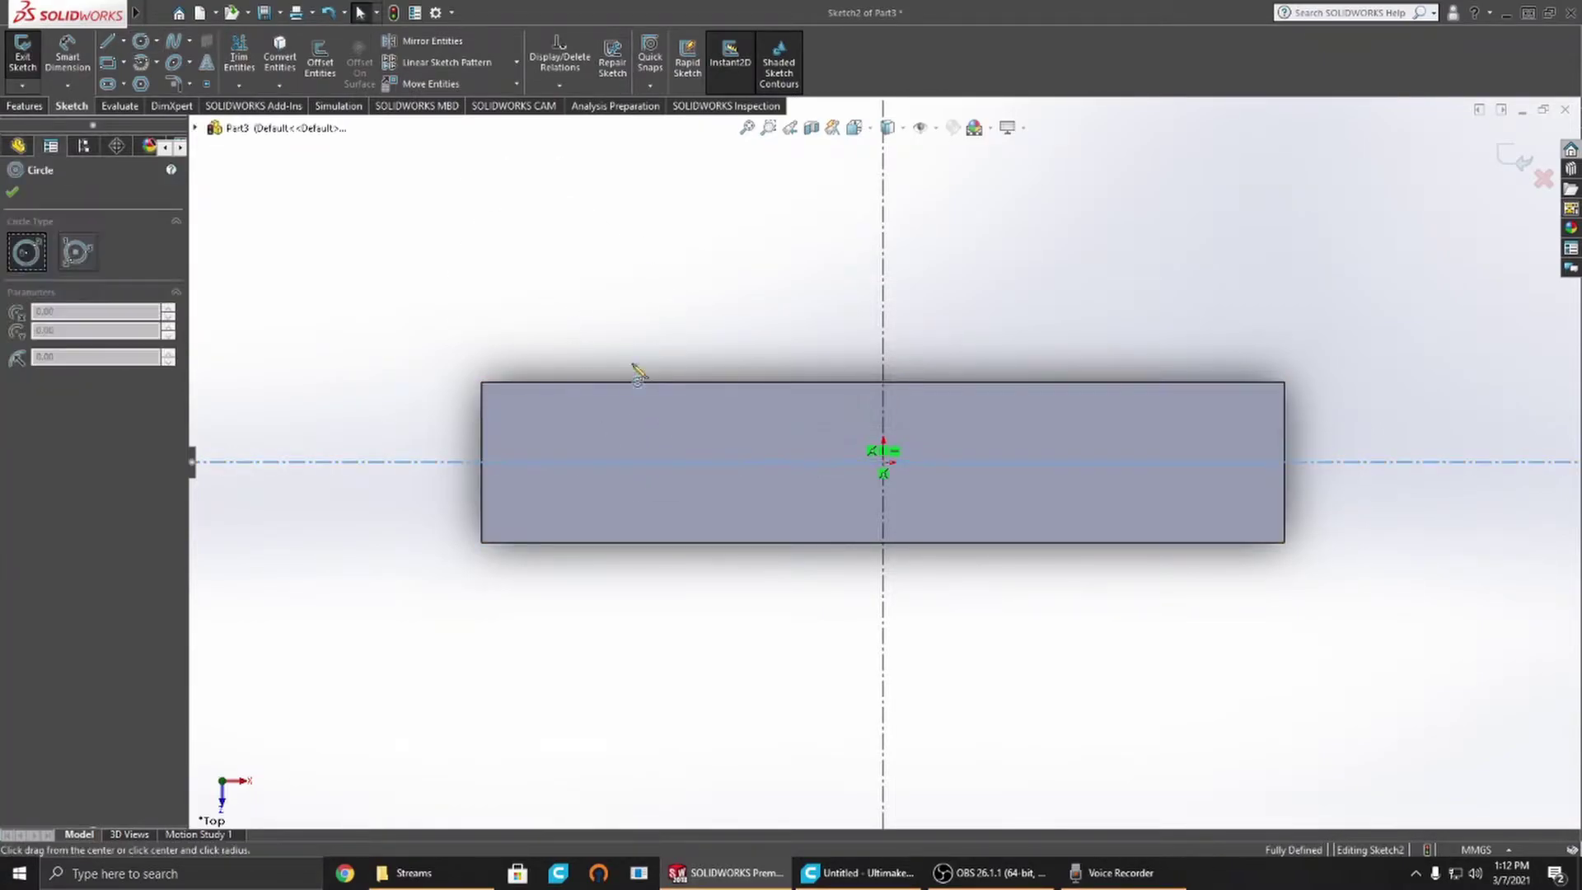
{"action": "left_click", "coordinate": [620, 462]}
{"action": "left_click", "coordinate": [641, 453]}
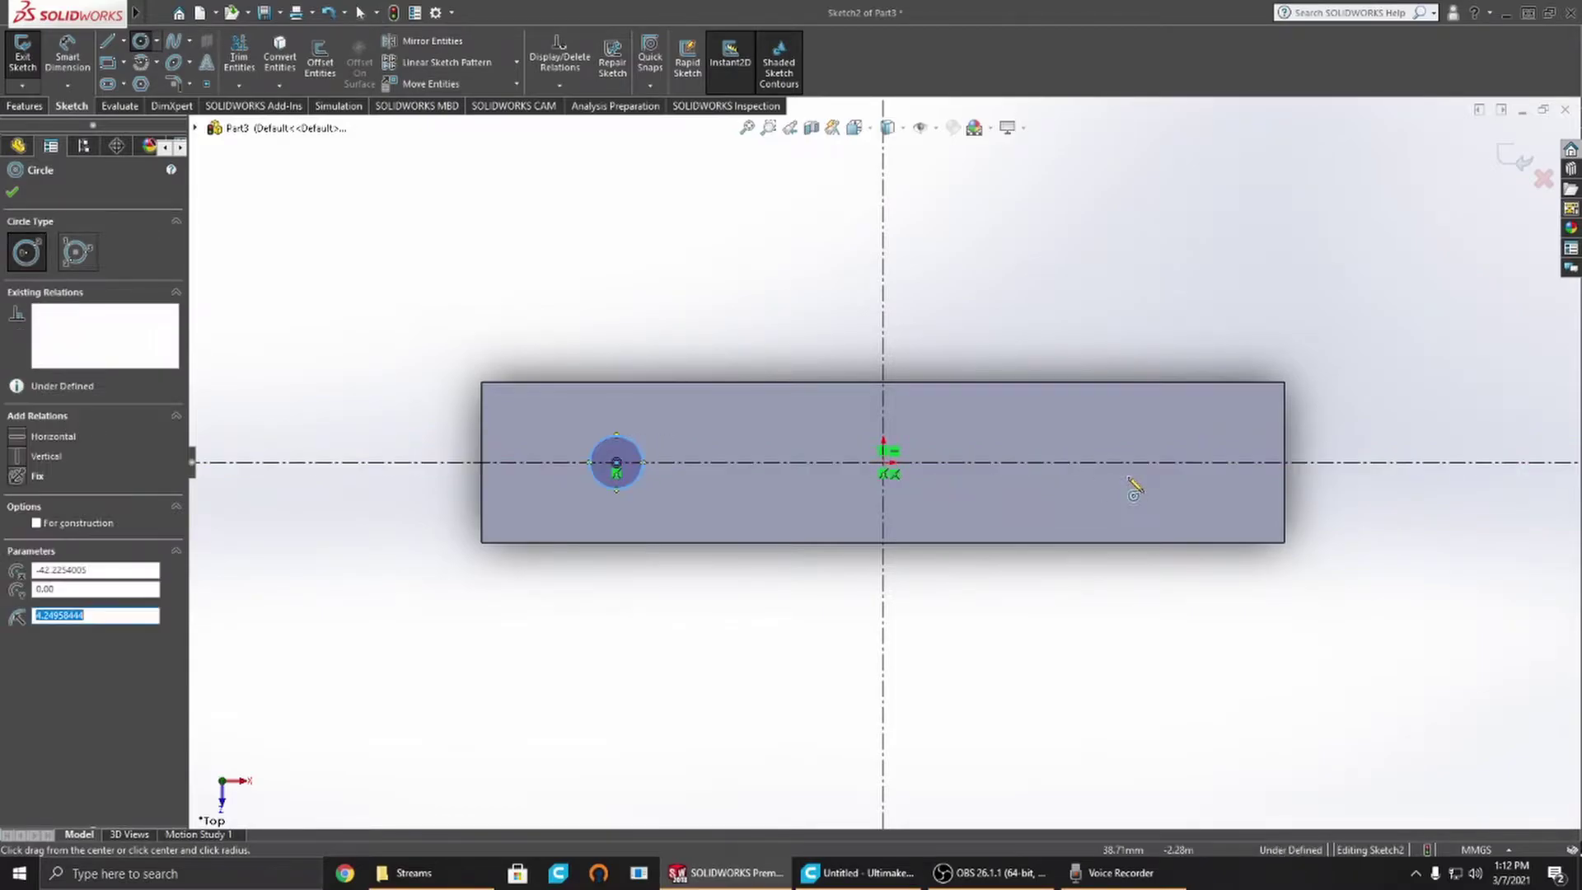
{"action": "left_click", "coordinate": [1116, 463]}
{"action": "left_click", "coordinate": [1140, 436]}
{"action": "key", "text": "Escape"}
{"action": "key", "text": "F1"}
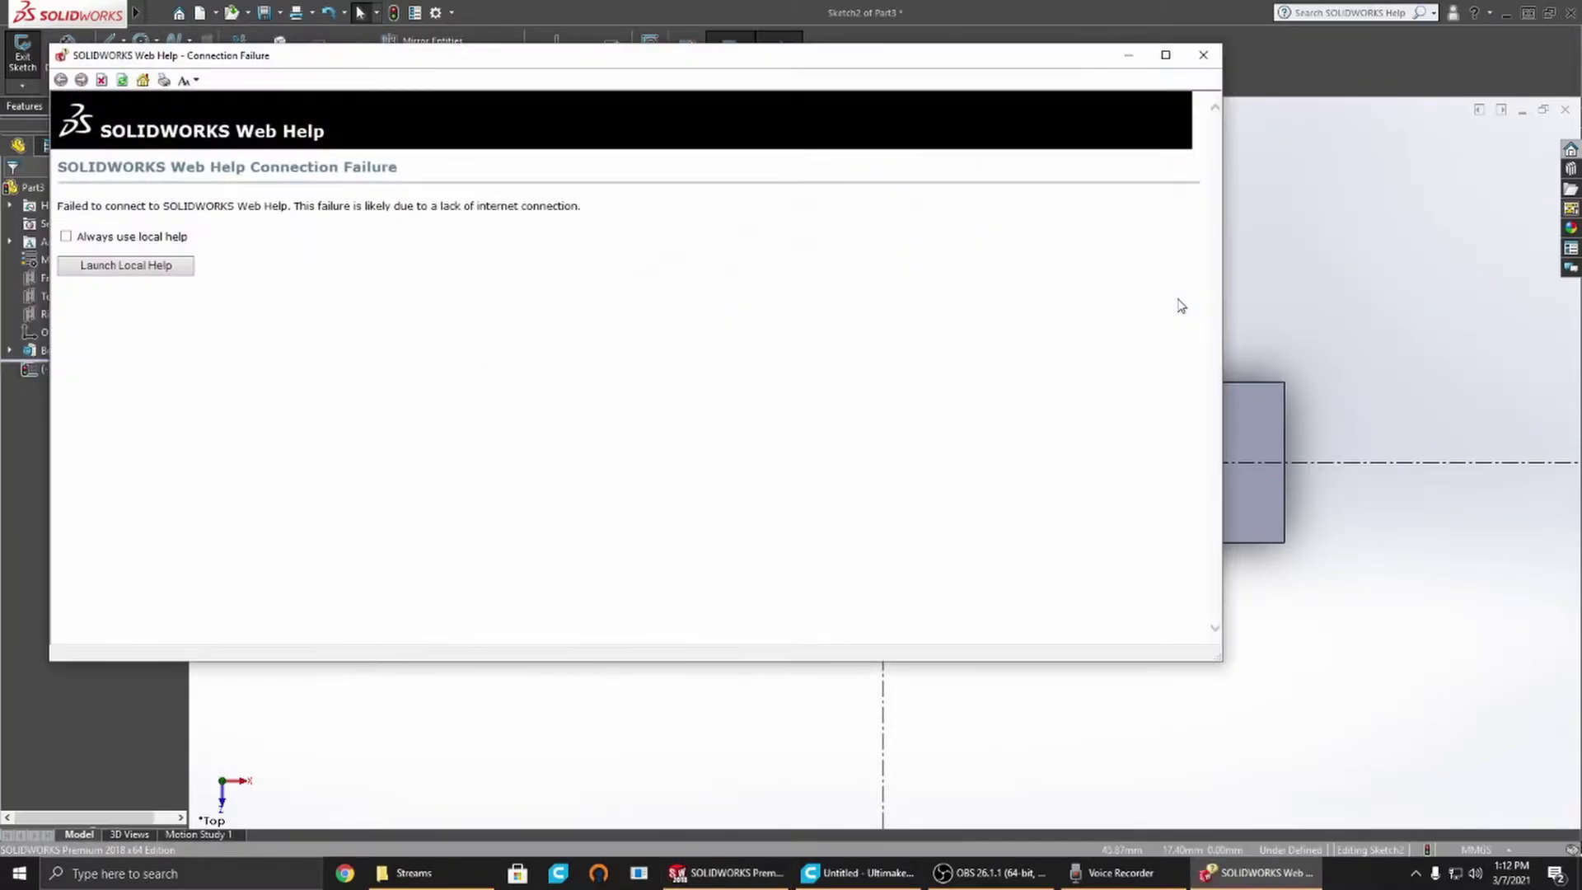
{"action": "left_click", "coordinate": [1204, 54]}
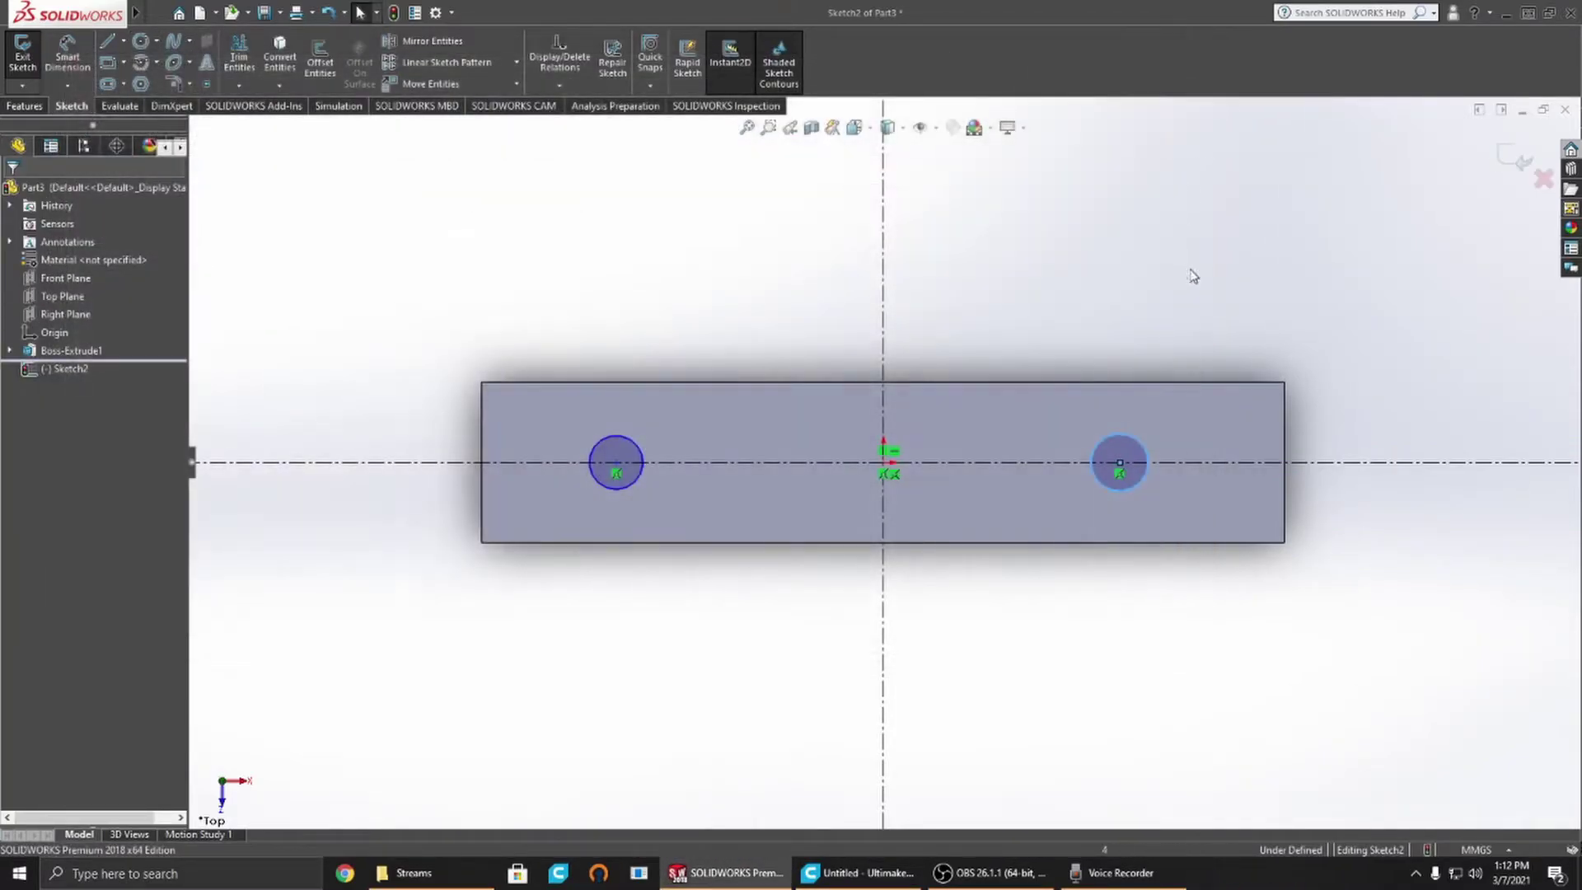
Step: Dimension both circles to a 12 mm diameter
{"action": "left_click", "coordinate": [1130, 439]}
{"action": "left_click", "coordinate": [1218, 298]}
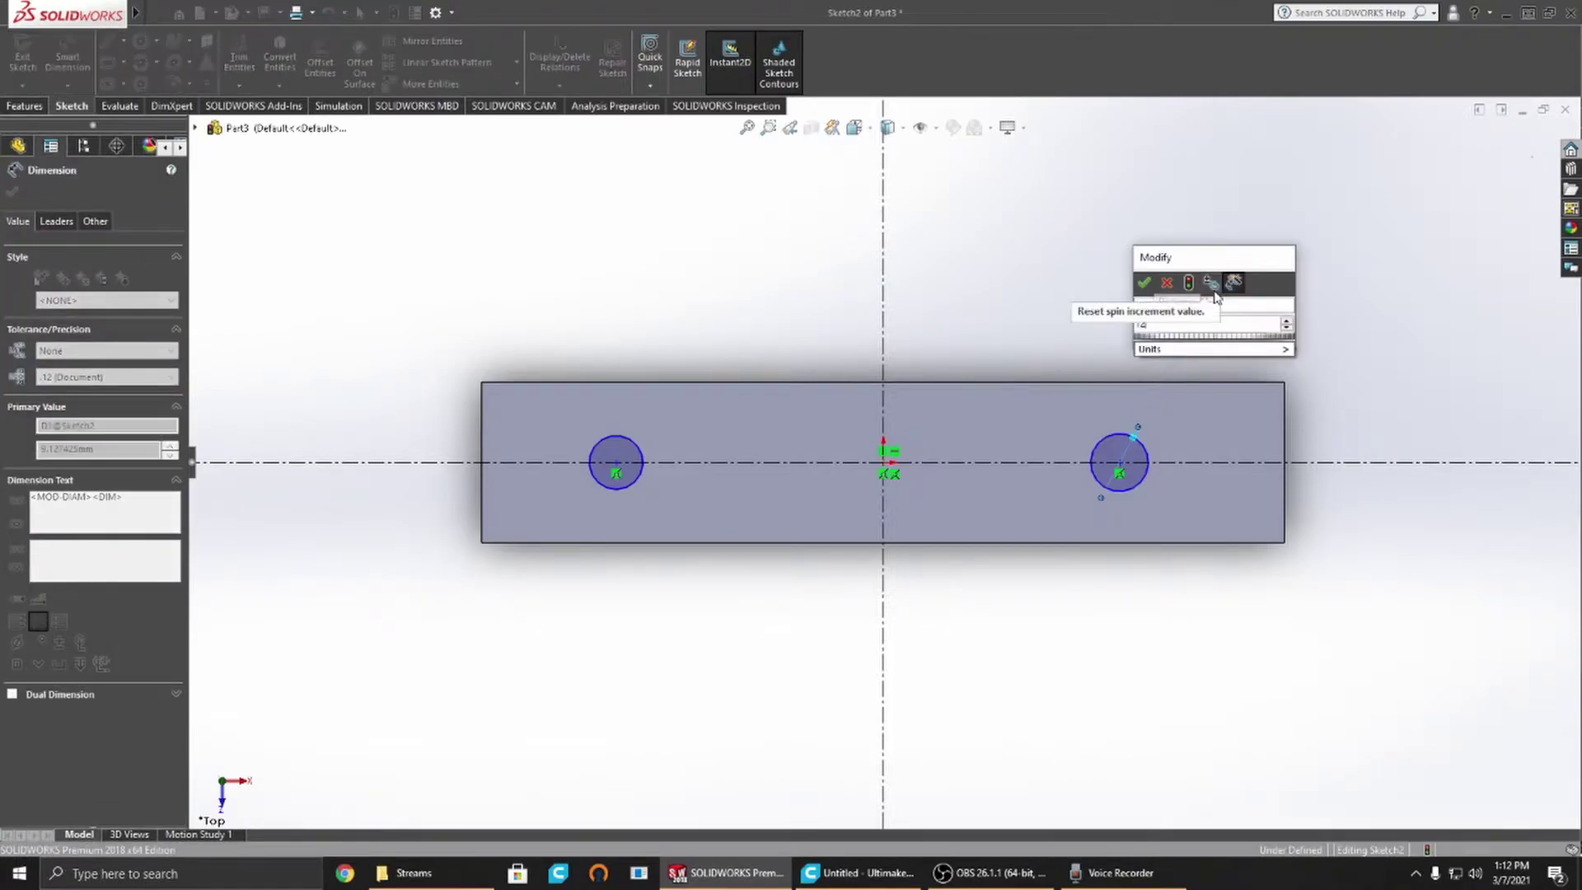
{"action": "type", "text": "12"}
{"action": "key", "text": "Return"}
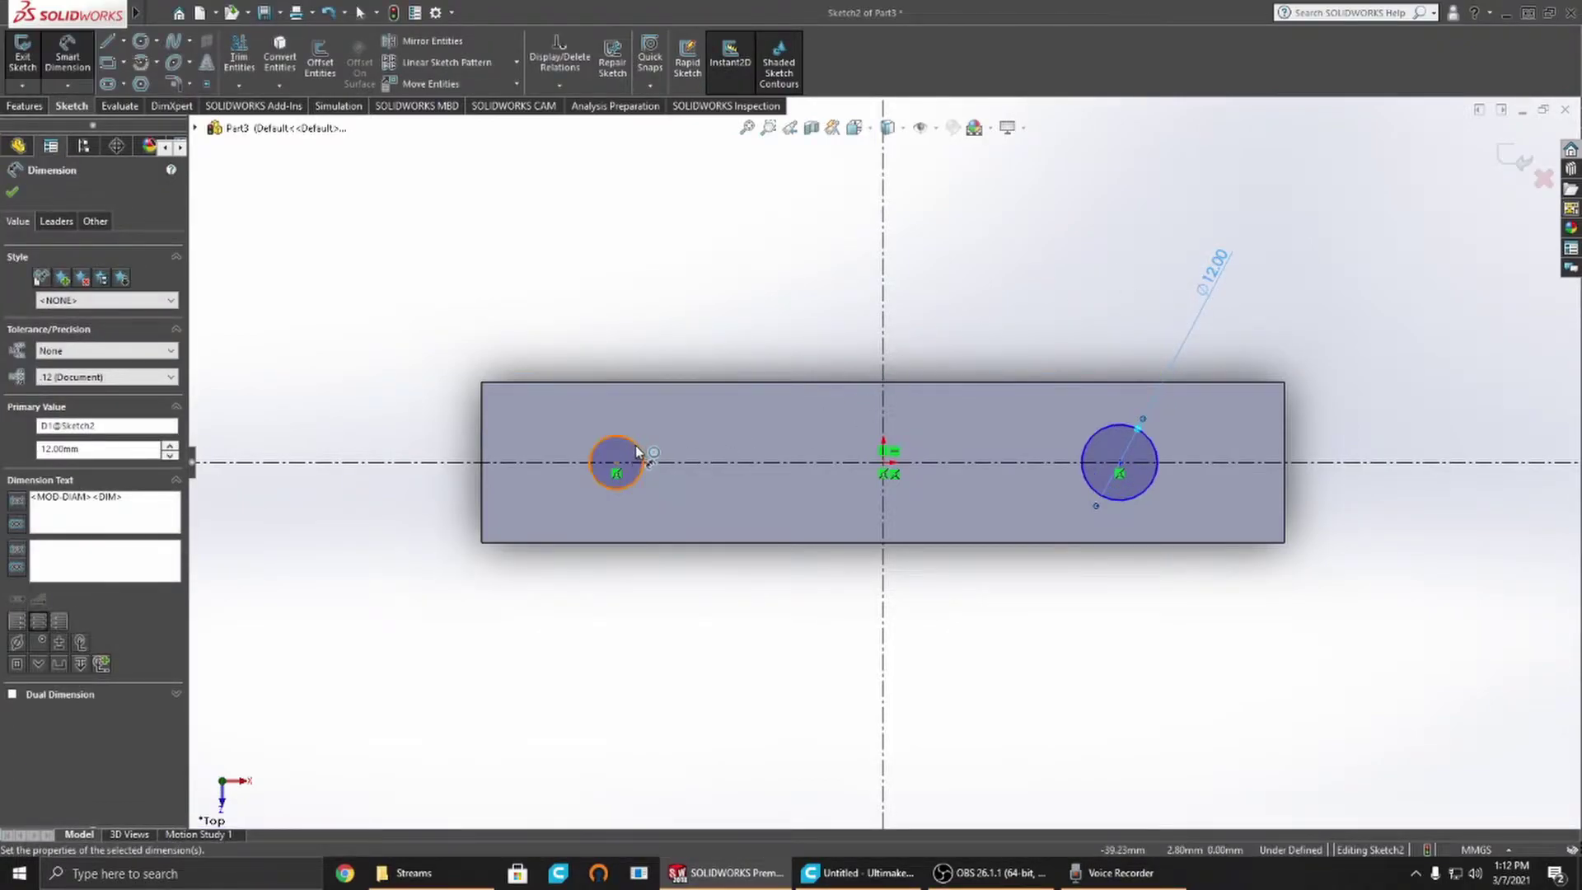
{"action": "left_click", "coordinate": [635, 451]}
{"action": "left_click", "coordinate": [697, 289]}
{"action": "type", "text": "12"}
{"action": "key", "text": "Return"}
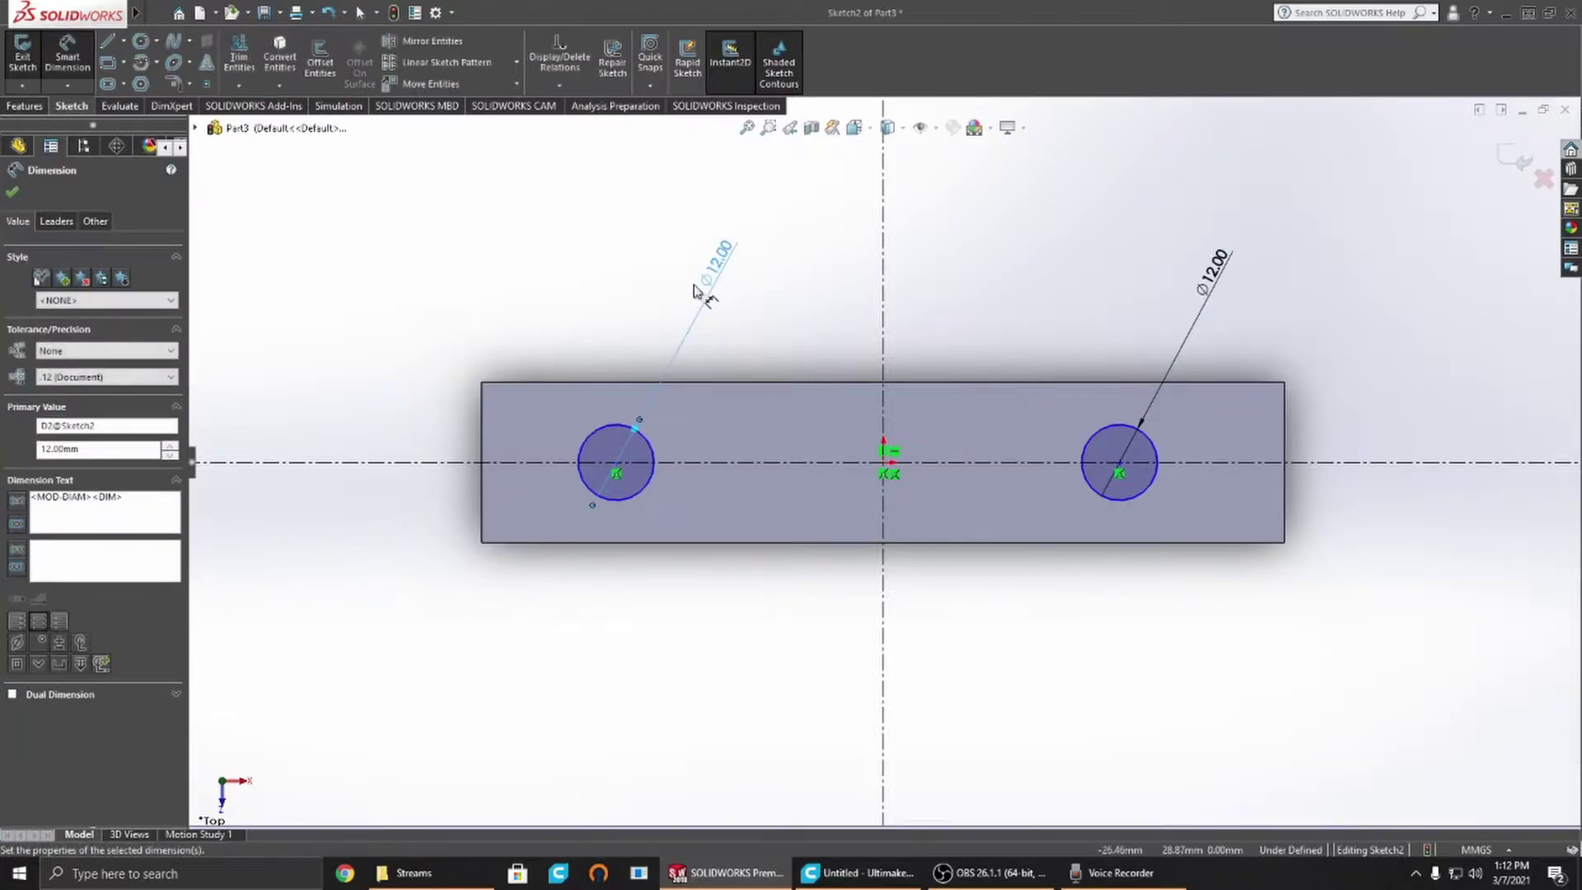
{"action": "key", "text": "Escape"}
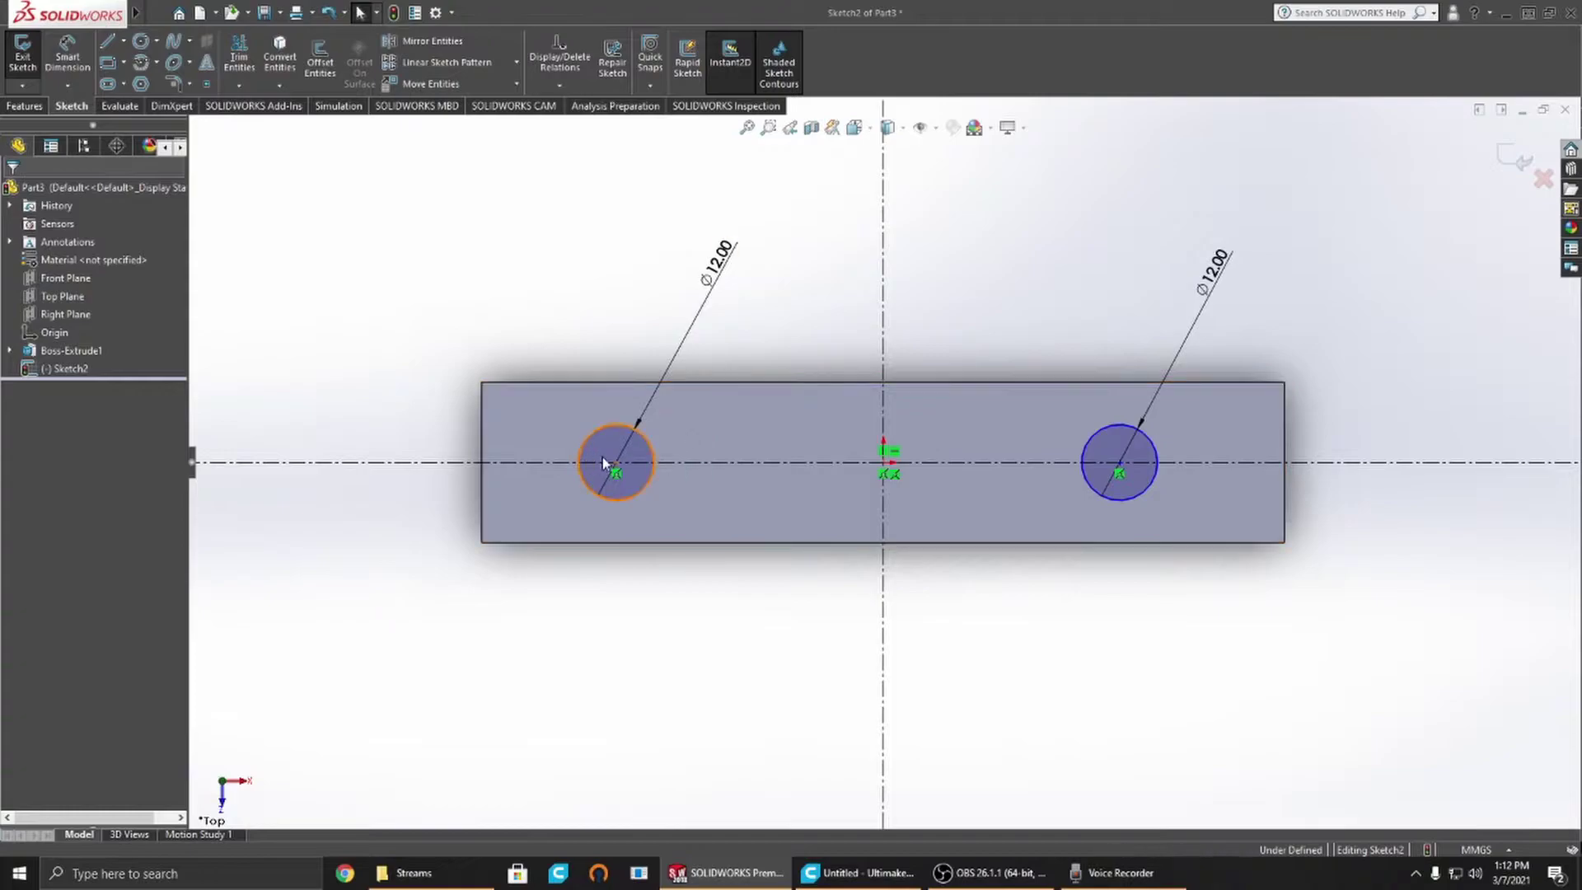
Step: Dimension the circles' centre spacing to 95 mm, undoing an accidental centre-point drag
{"action": "key", "text": "d"}
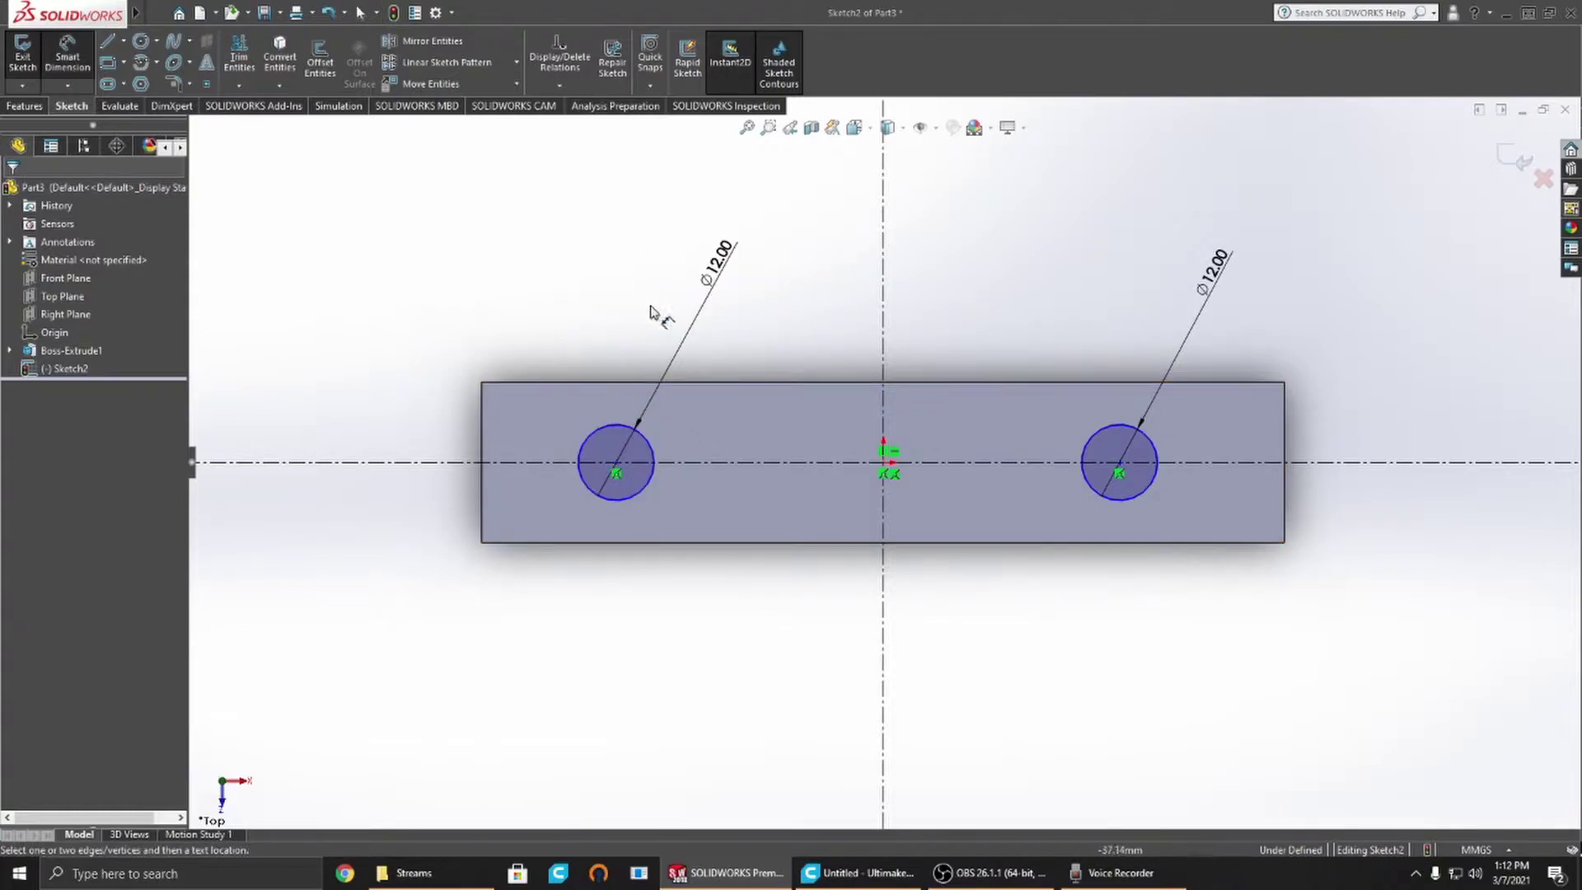
{"action": "left_click", "coordinate": [674, 443]}
{"action": "left_click", "coordinate": [1117, 453]}
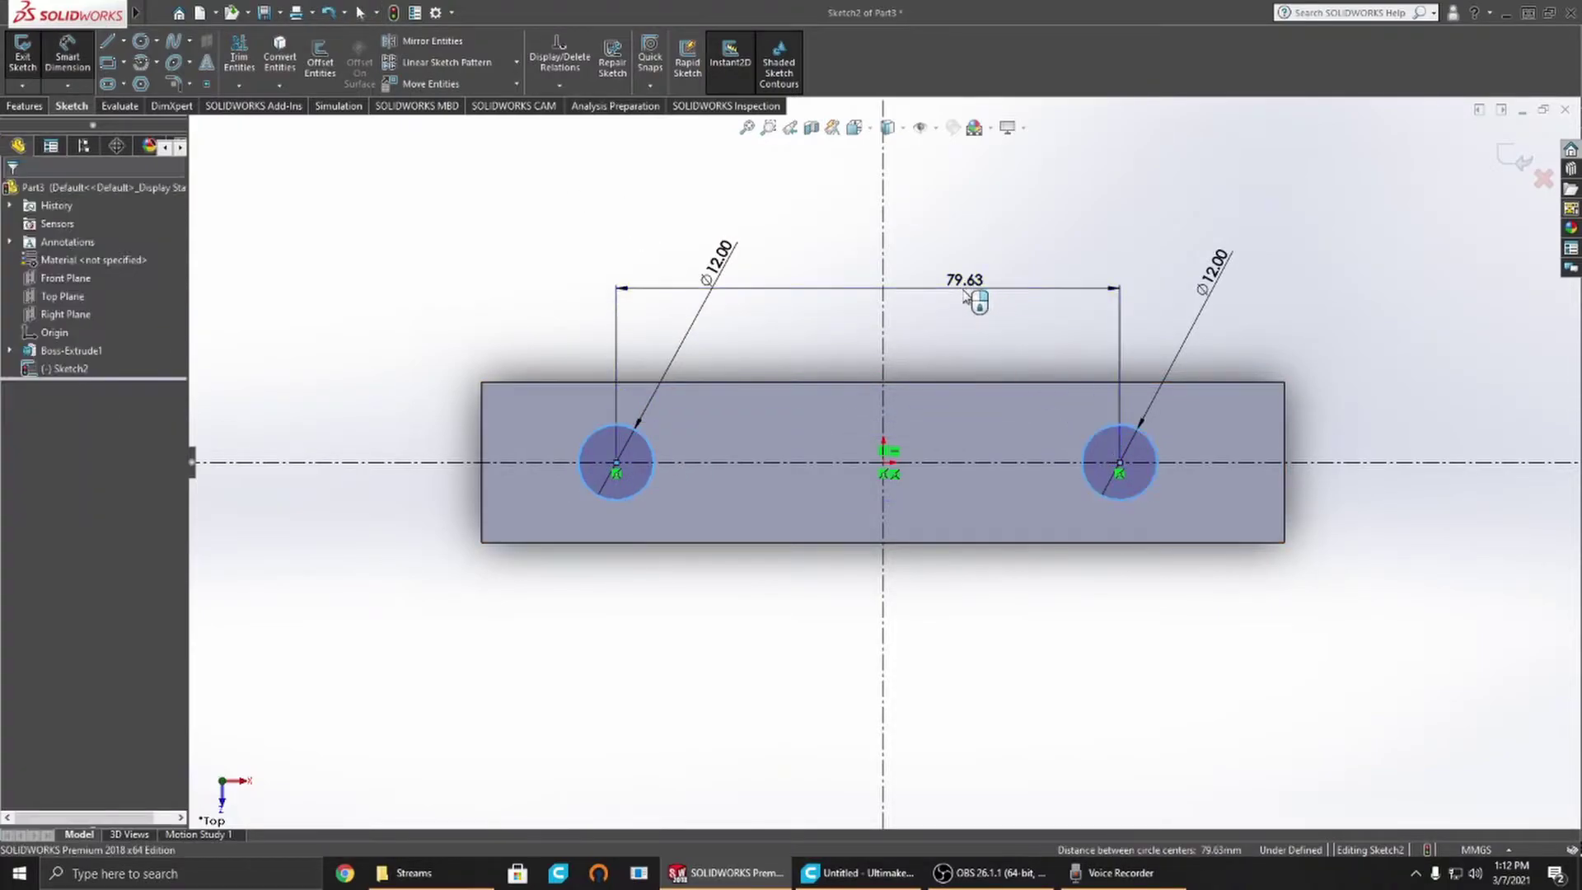
{"action": "left_click", "coordinate": [966, 297]}
{"action": "type", "text": "95"}
{"action": "key", "text": "Return"}
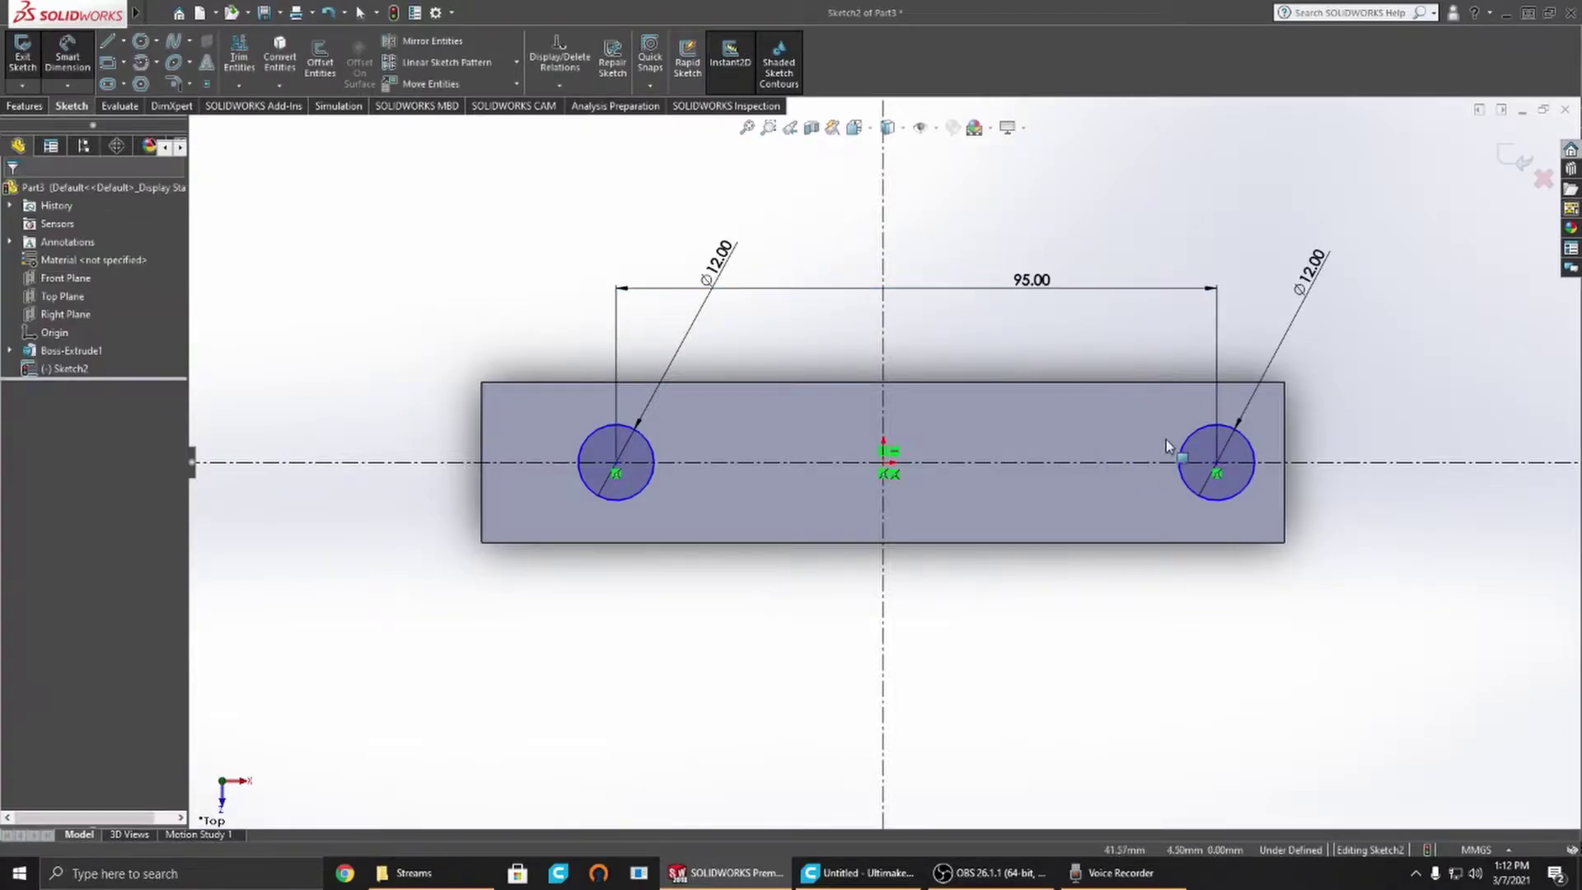
{"action": "key", "text": "Escape"}
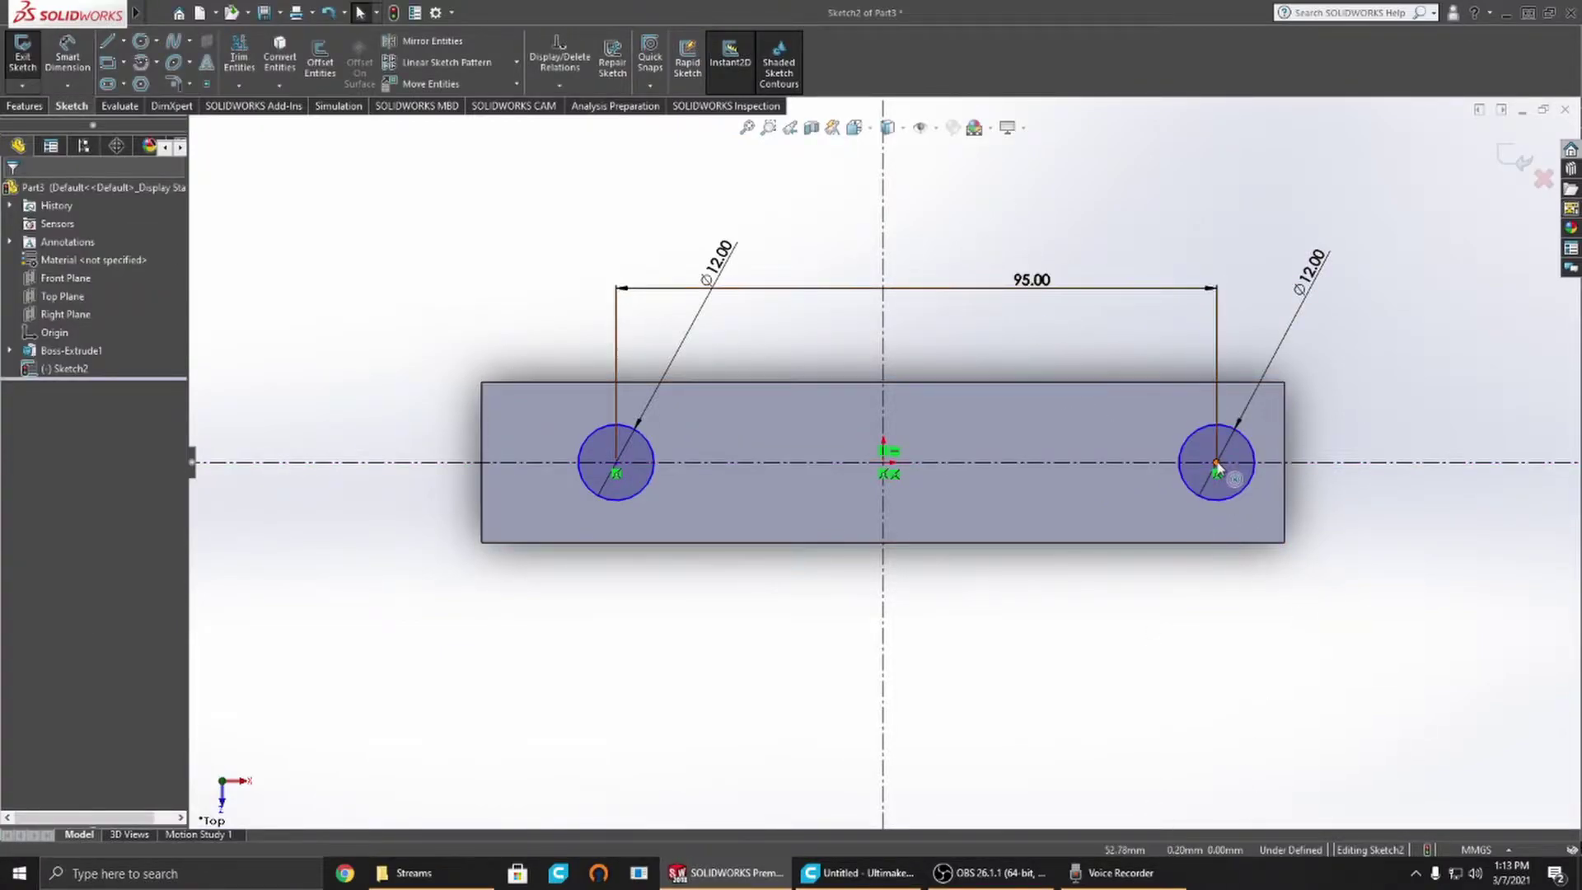
{"action": "mouse_move", "coordinate": [1215, 459]}
{"action": "left_mouse_down"}
{"action": "mouse_move", "coordinate": [1417, 464]}
{"action": "mouse_move", "coordinate": [1029, 478]}
{"action": "mouse_move", "coordinate": [882, 470]}
{"action": "mouse_move", "coordinate": [1121, 470]}
{"action": "mouse_move", "coordinate": [884, 465]}
{"action": "left_mouse_up"}
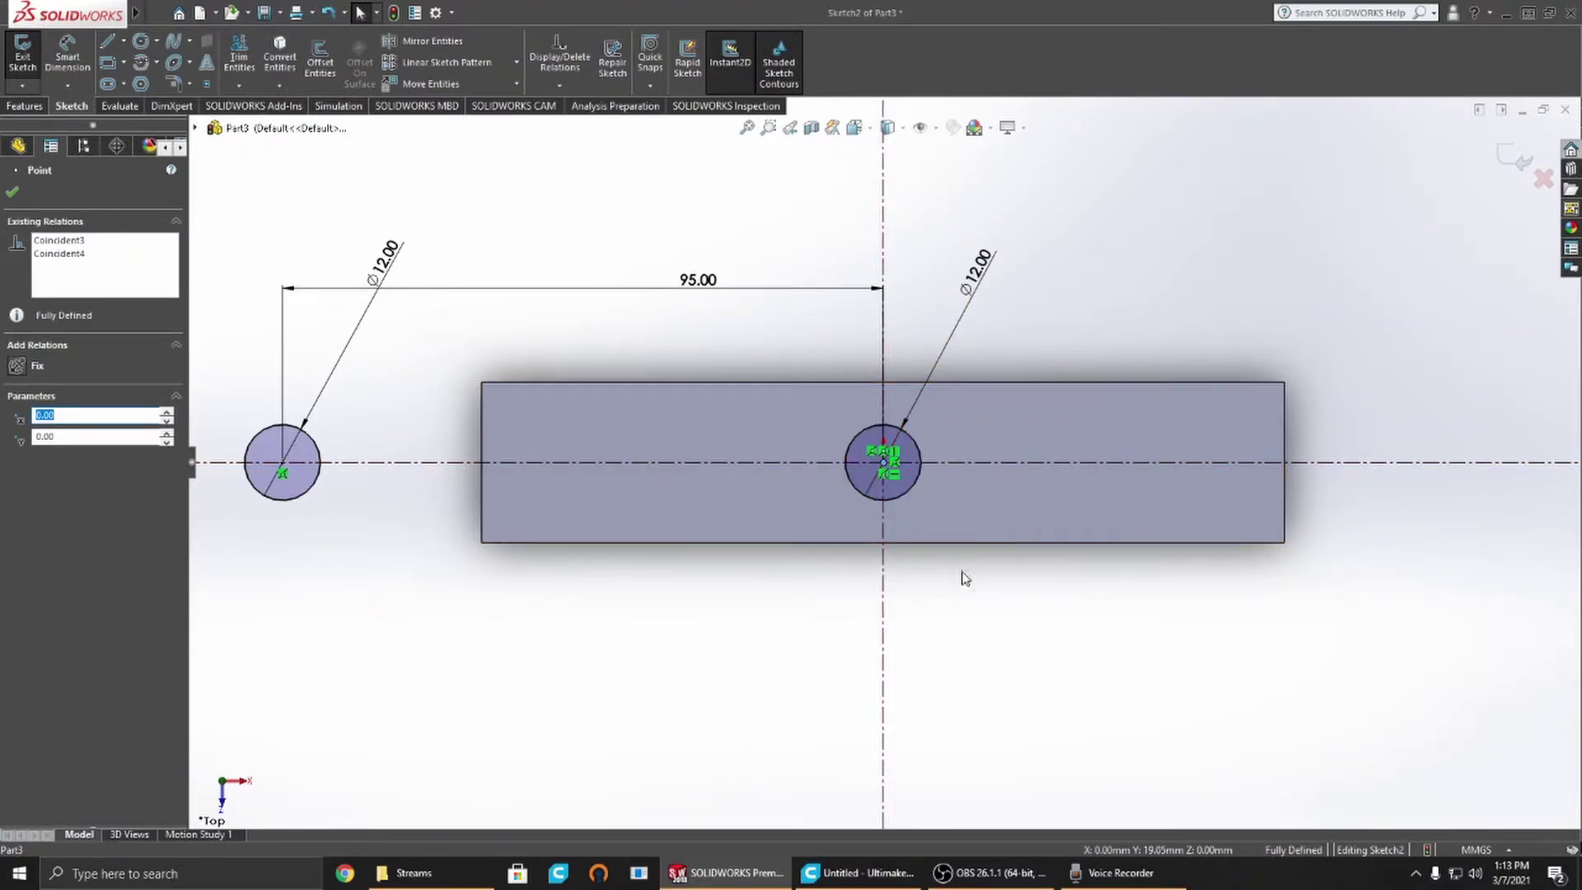
{"action": "key", "text": "ctrl+z"}
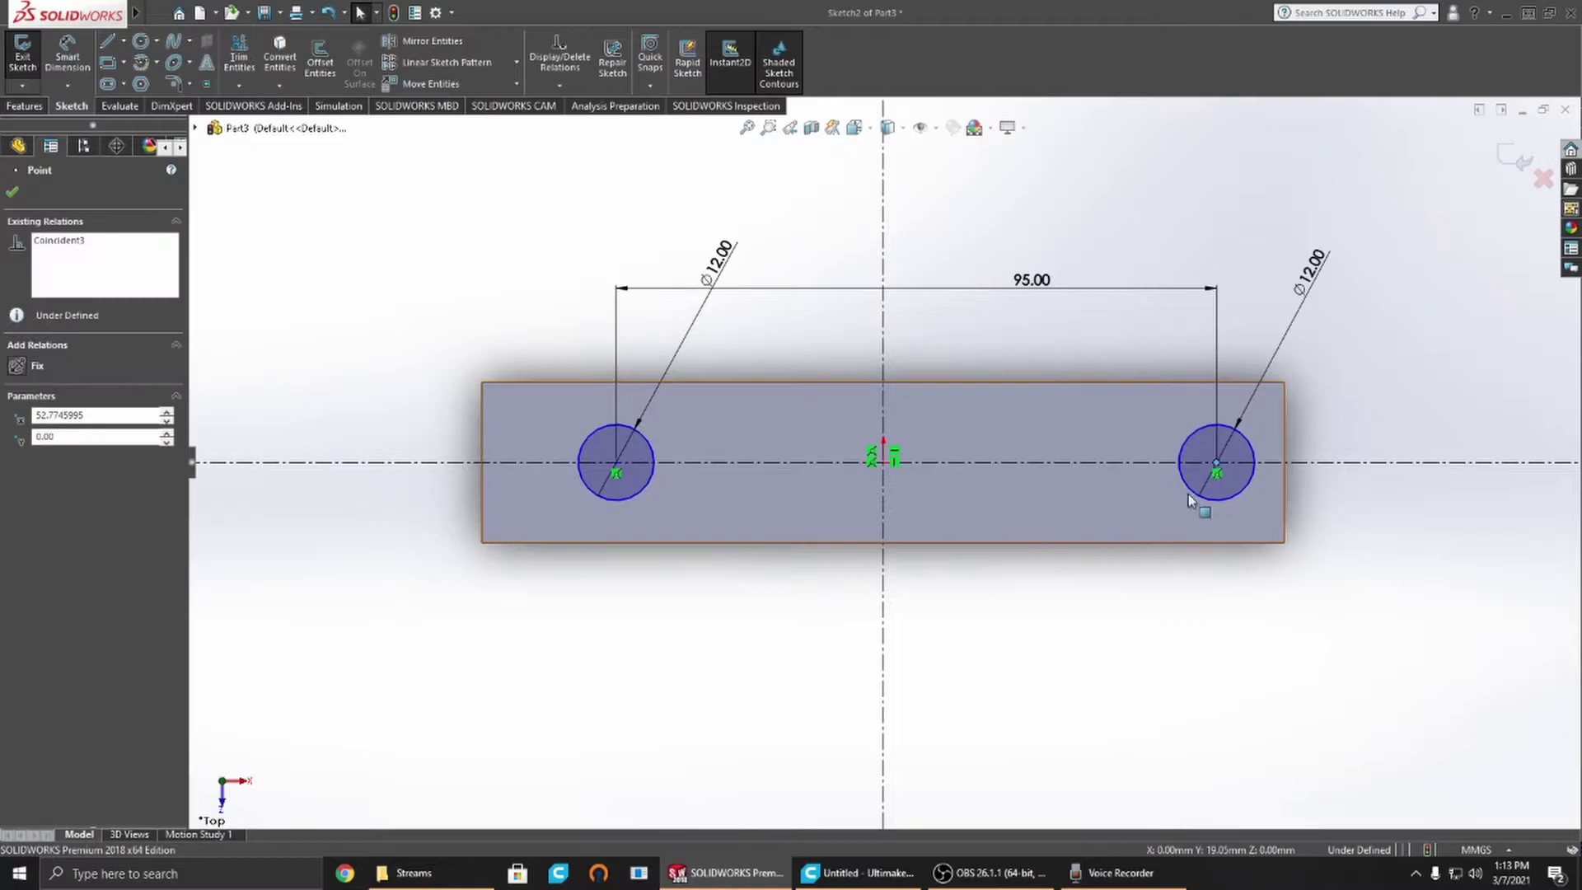
Step: Add a Symmetric relation between the two circles about the vertical centreline
{"action": "left_click", "coordinate": [631, 504], "text": "ctrl"}
{"action": "left_click", "coordinate": [882, 618], "text": "ctrl"}
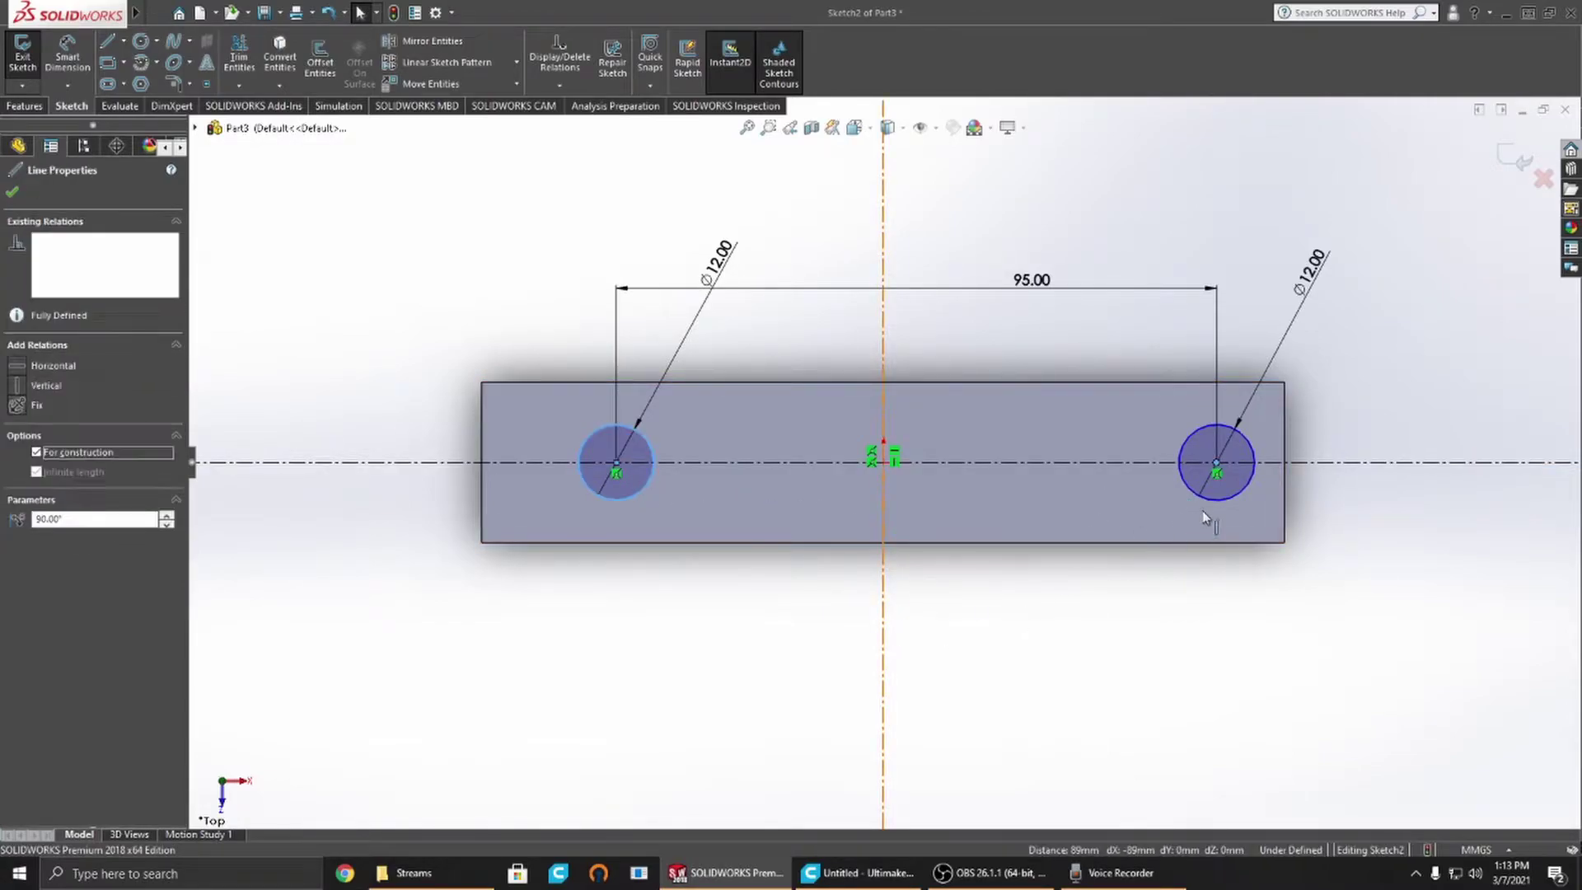
{"action": "left_click", "coordinate": [1214, 511], "text": "ctrl"}
{"action": "left_click", "coordinate": [926, 651]}
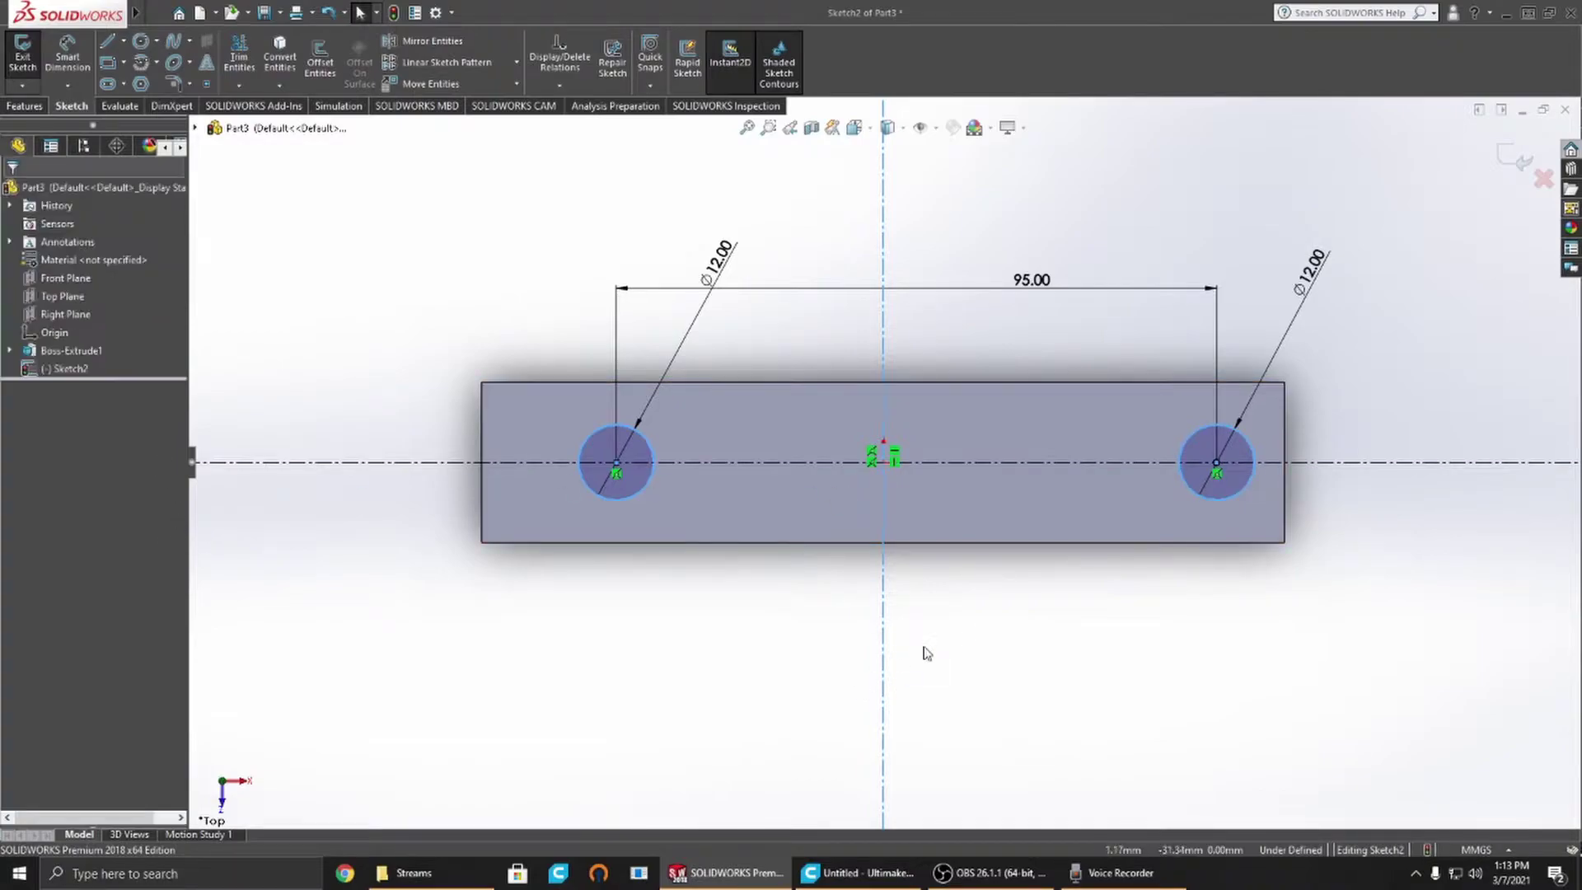
{"action": "left_click", "coordinate": [884, 642]}
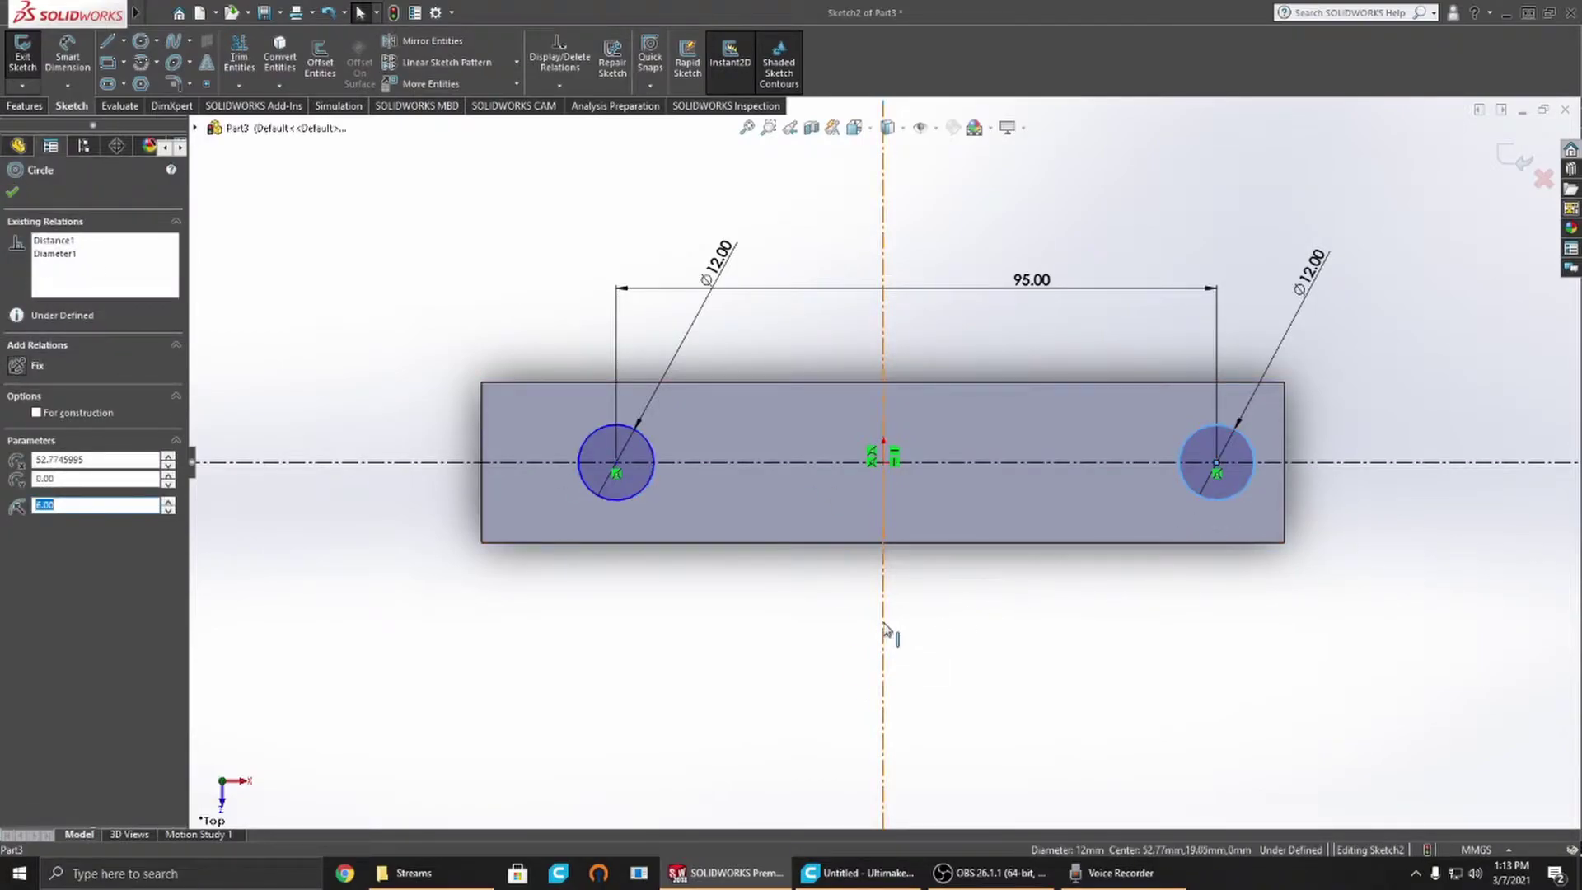
{"action": "left_click", "coordinate": [638, 500], "text": "ctrl"}
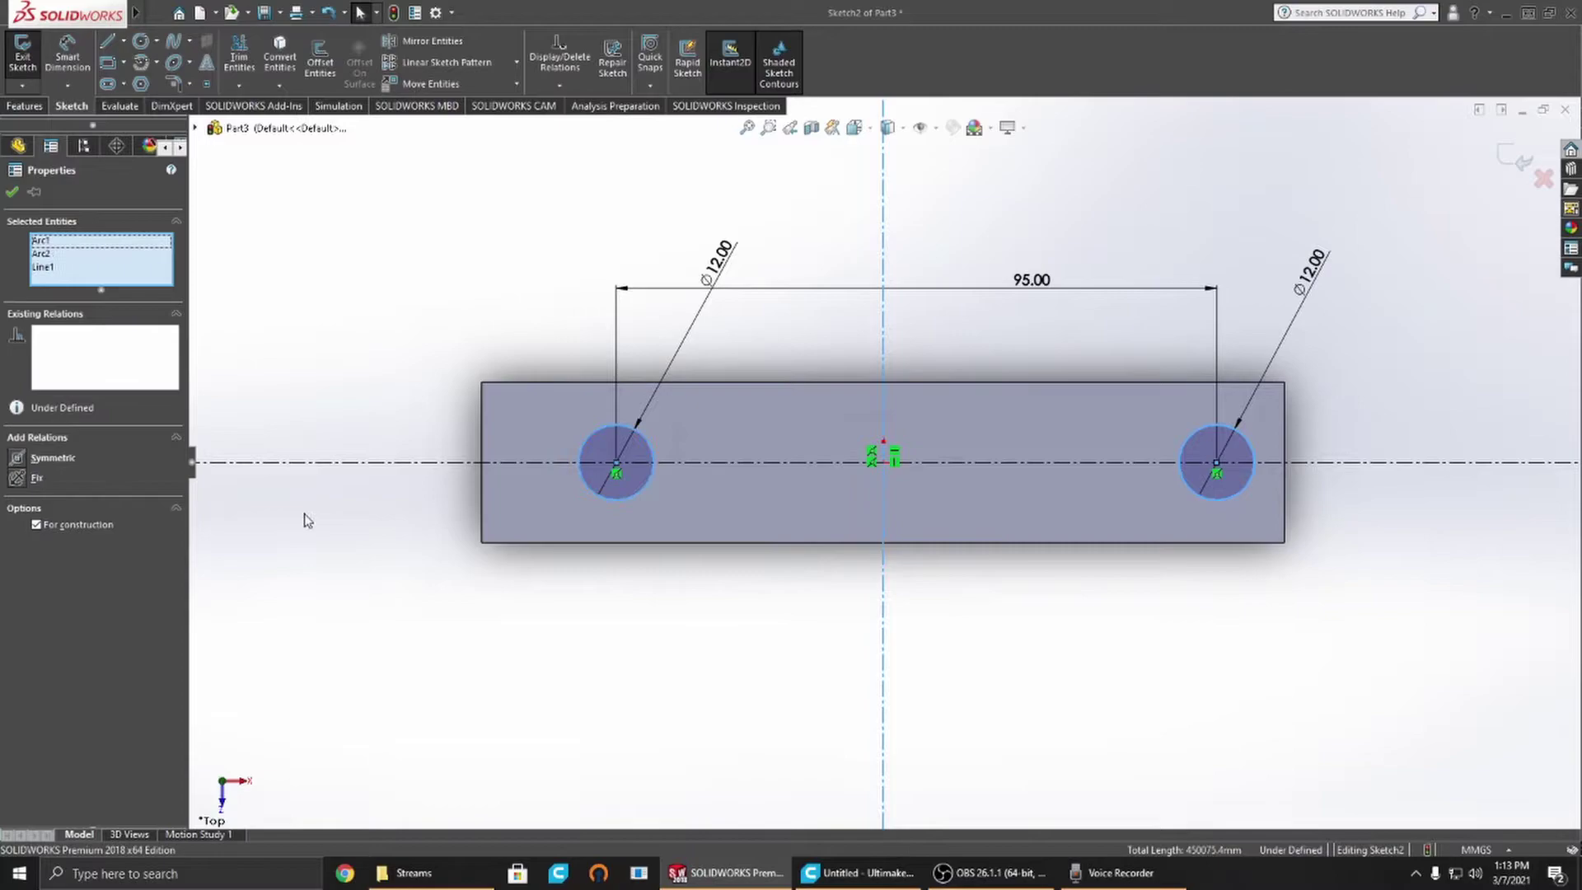
{"action": "left_click", "coordinate": [47, 455]}
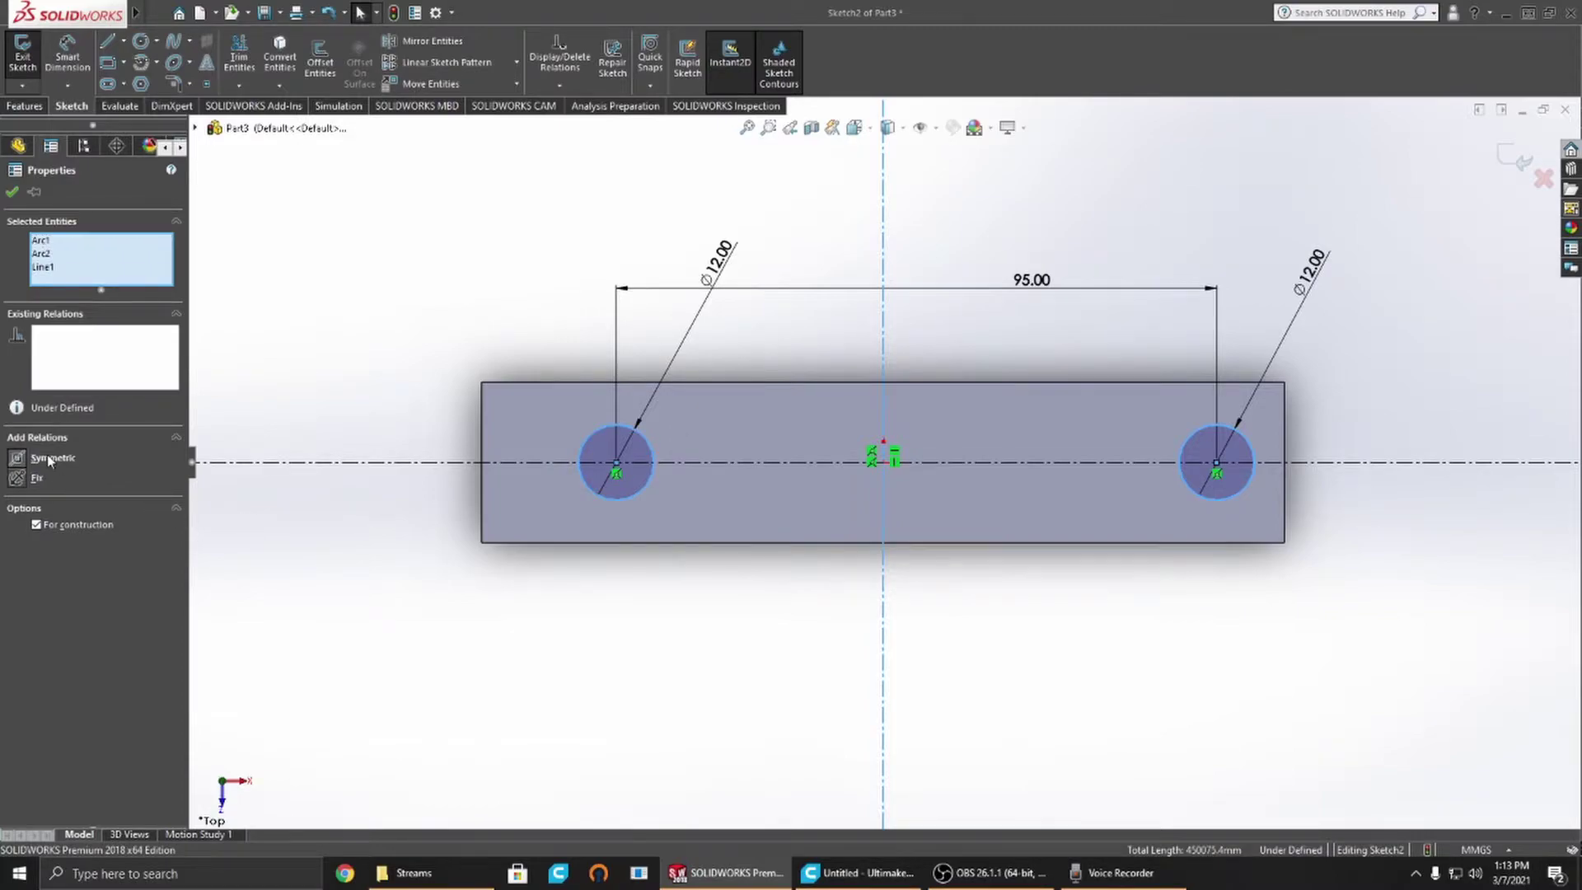
{"action": "left_click", "coordinate": [352, 223]}
Step: Delete the redundant left Ø12.00 diameter dimension
{"action": "left_click_drag", "start_coordinate": [669, 268], "coordinate": [737, 348]}
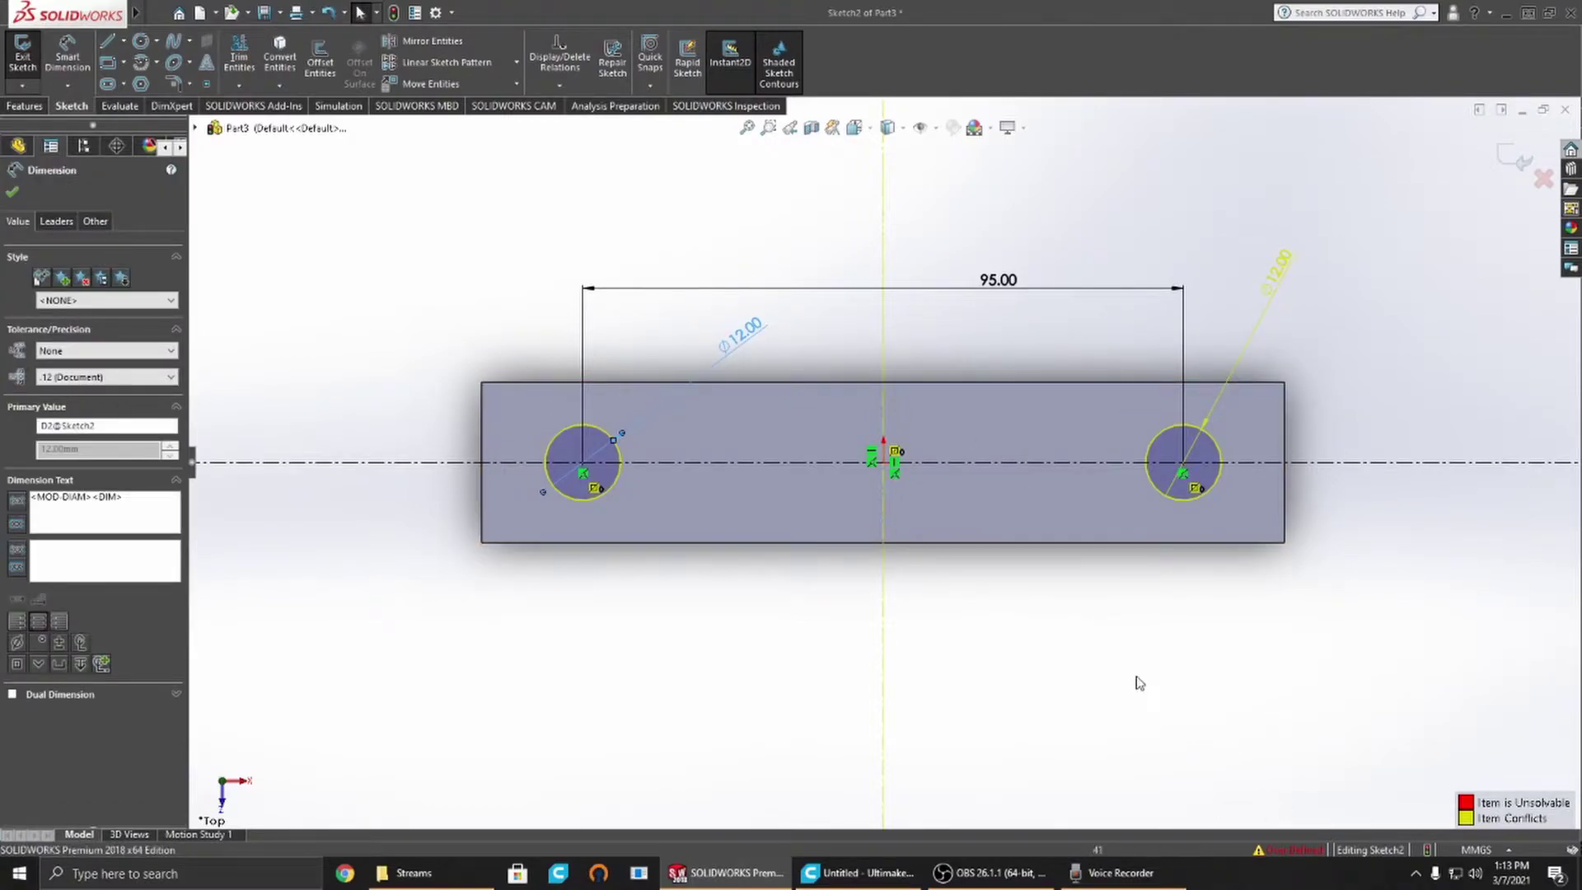
{"action": "left_click", "coordinate": [773, 231]}
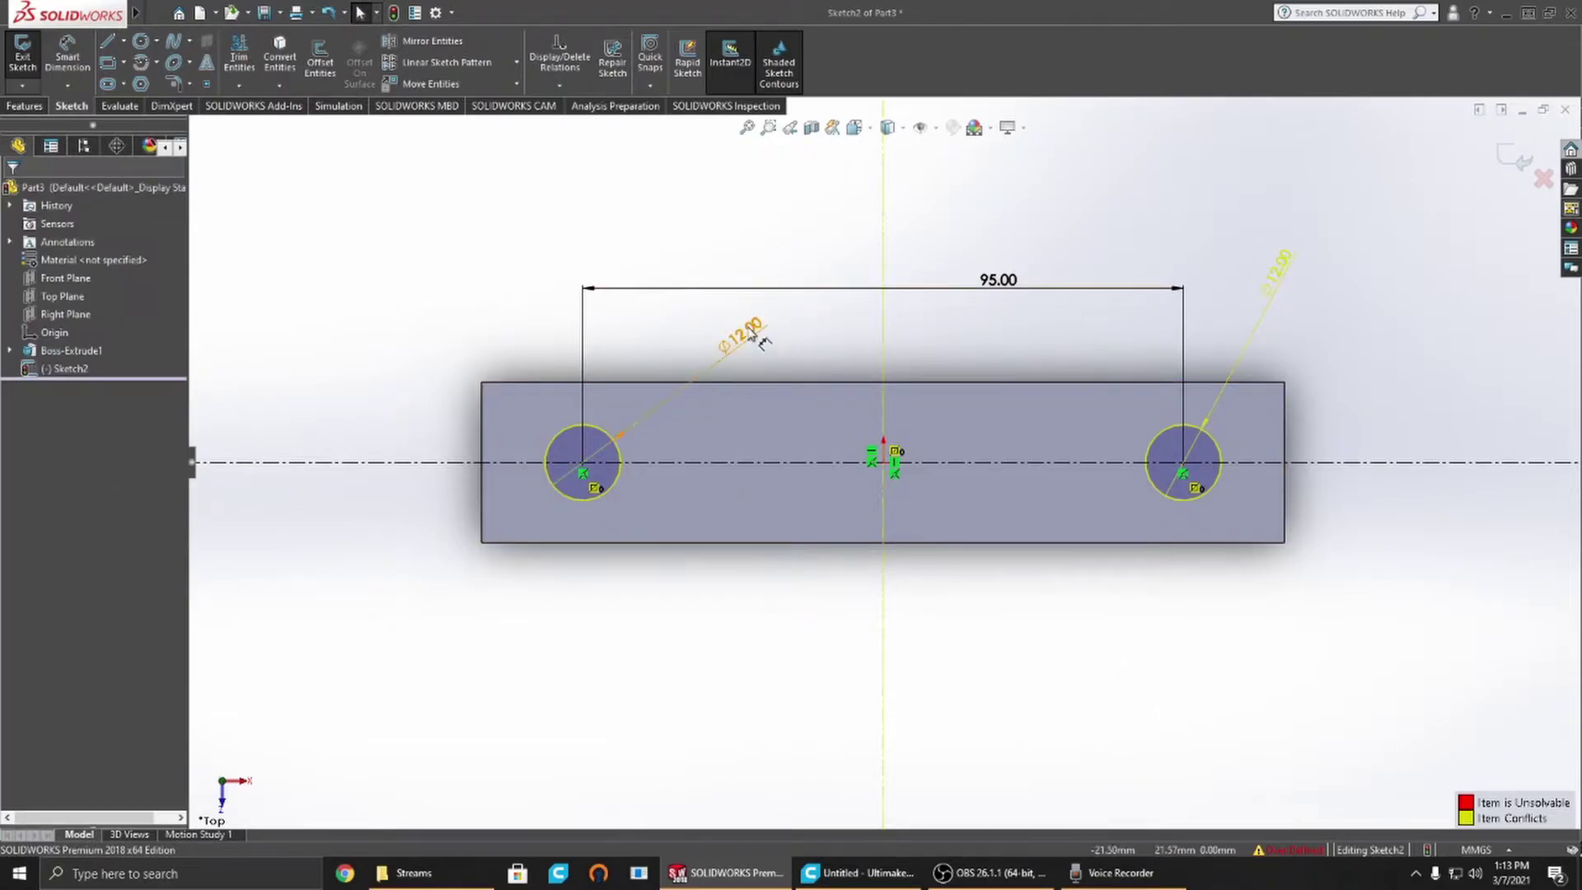
{"action": "left_click", "coordinate": [746, 334]}
{"action": "key", "text": "Delete"}
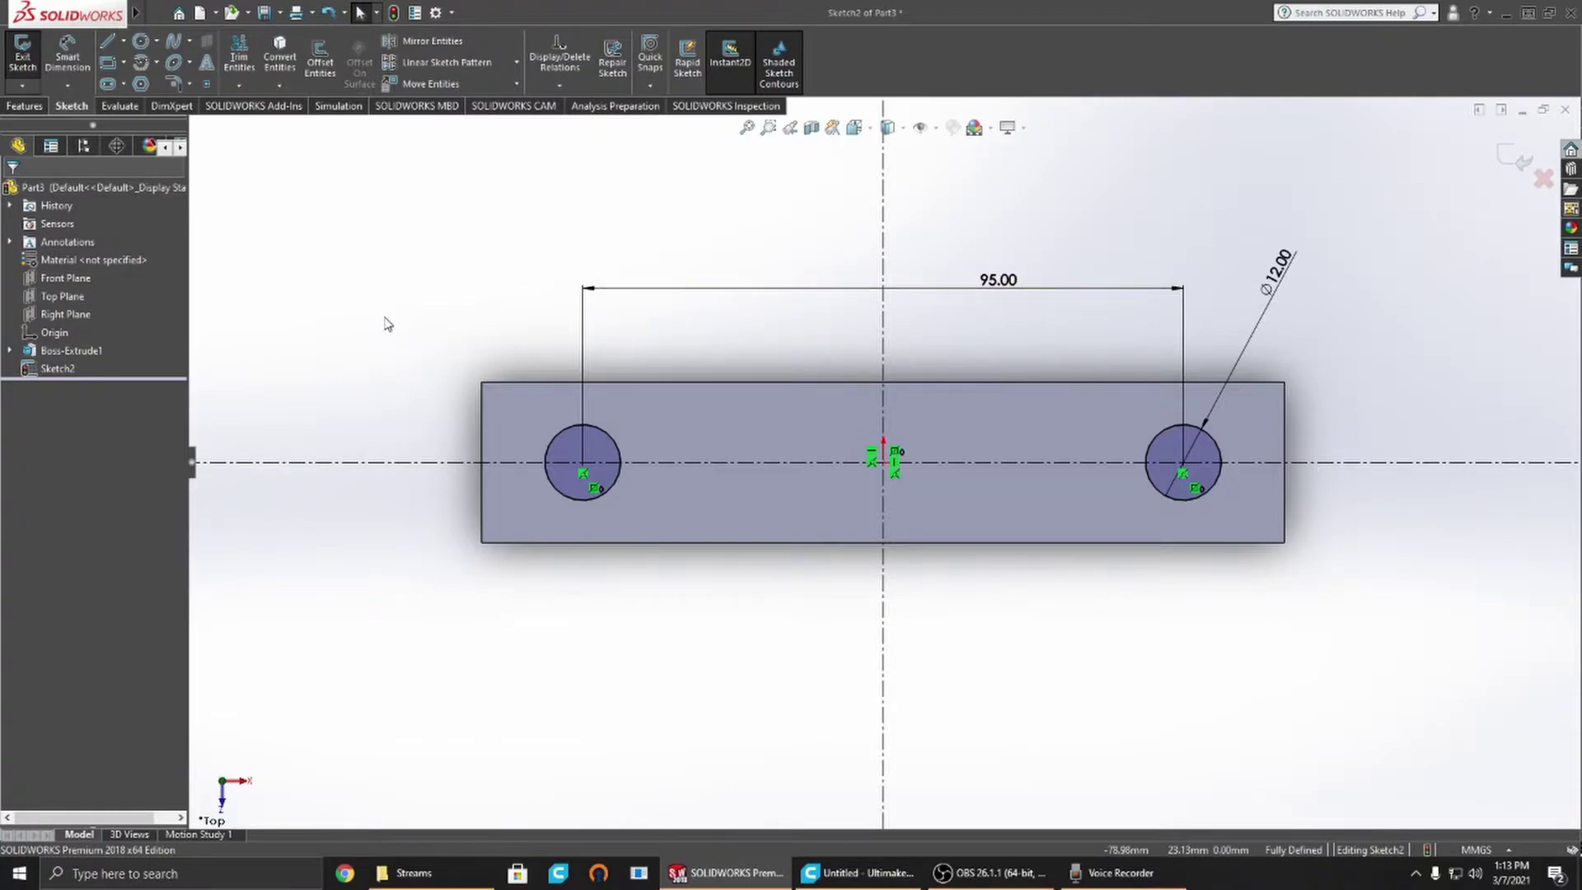
Step: Start an Extruded Cut from the two Sketch2 circles
{"action": "mouse_move", "coordinate": [460, 247]}
{"action": "middle_mouse_down"}
{"action": "mouse_move", "coordinate": [497, 304]}
{"action": "mouse_move", "coordinate": [547, 325]}
{"action": "mouse_move", "coordinate": [510, 330]}
{"action": "mouse_move", "coordinate": [321, 204]}
{"action": "middle_mouse_up"}
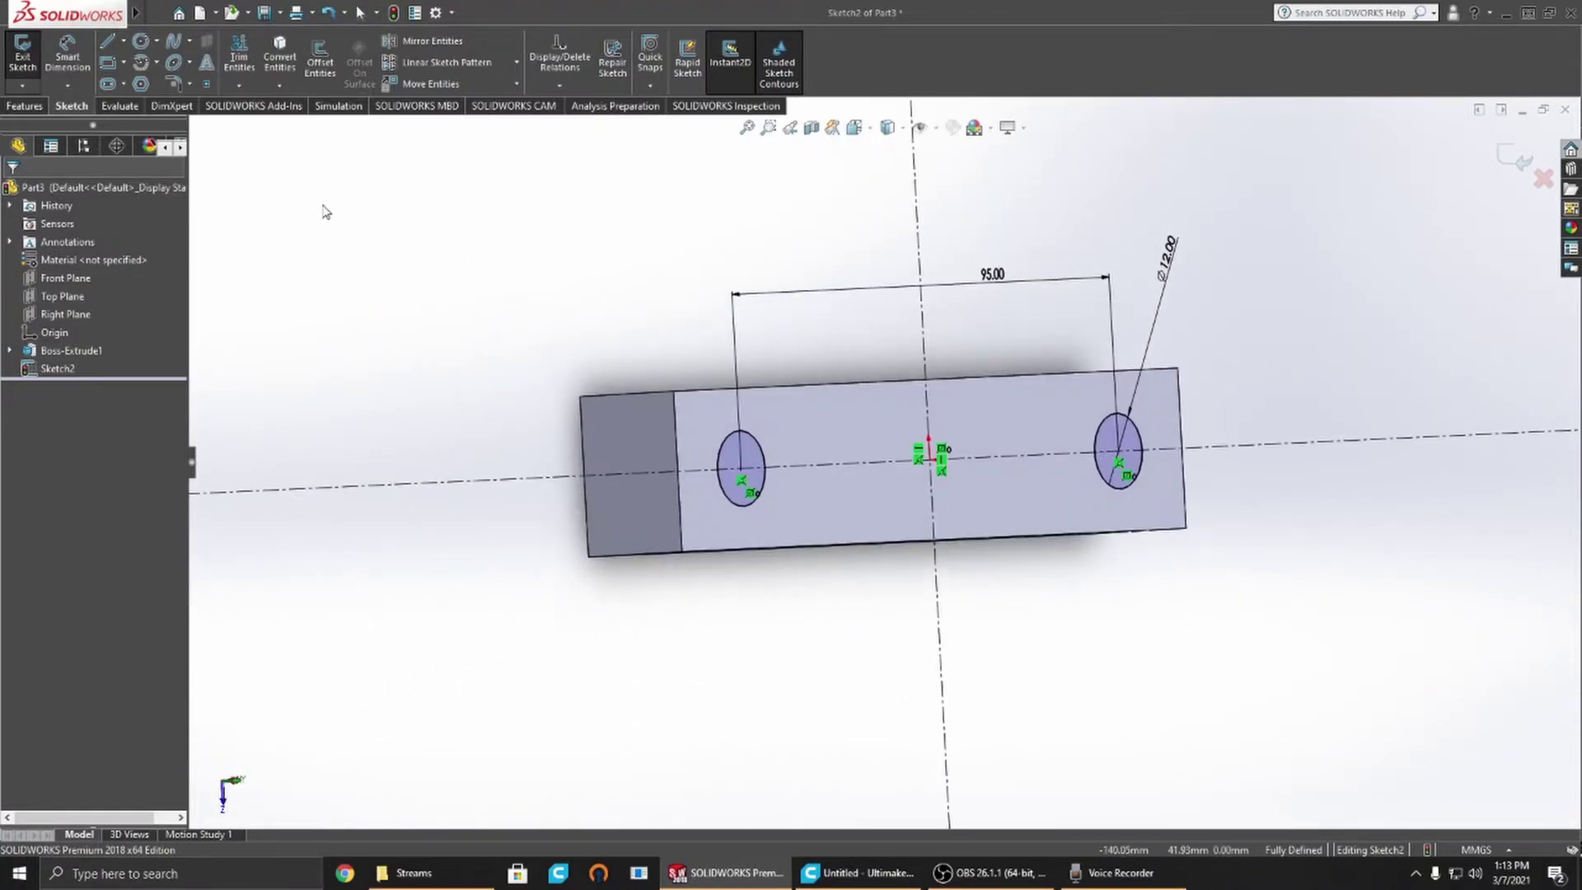
{"action": "left_click", "coordinate": [19, 108]}
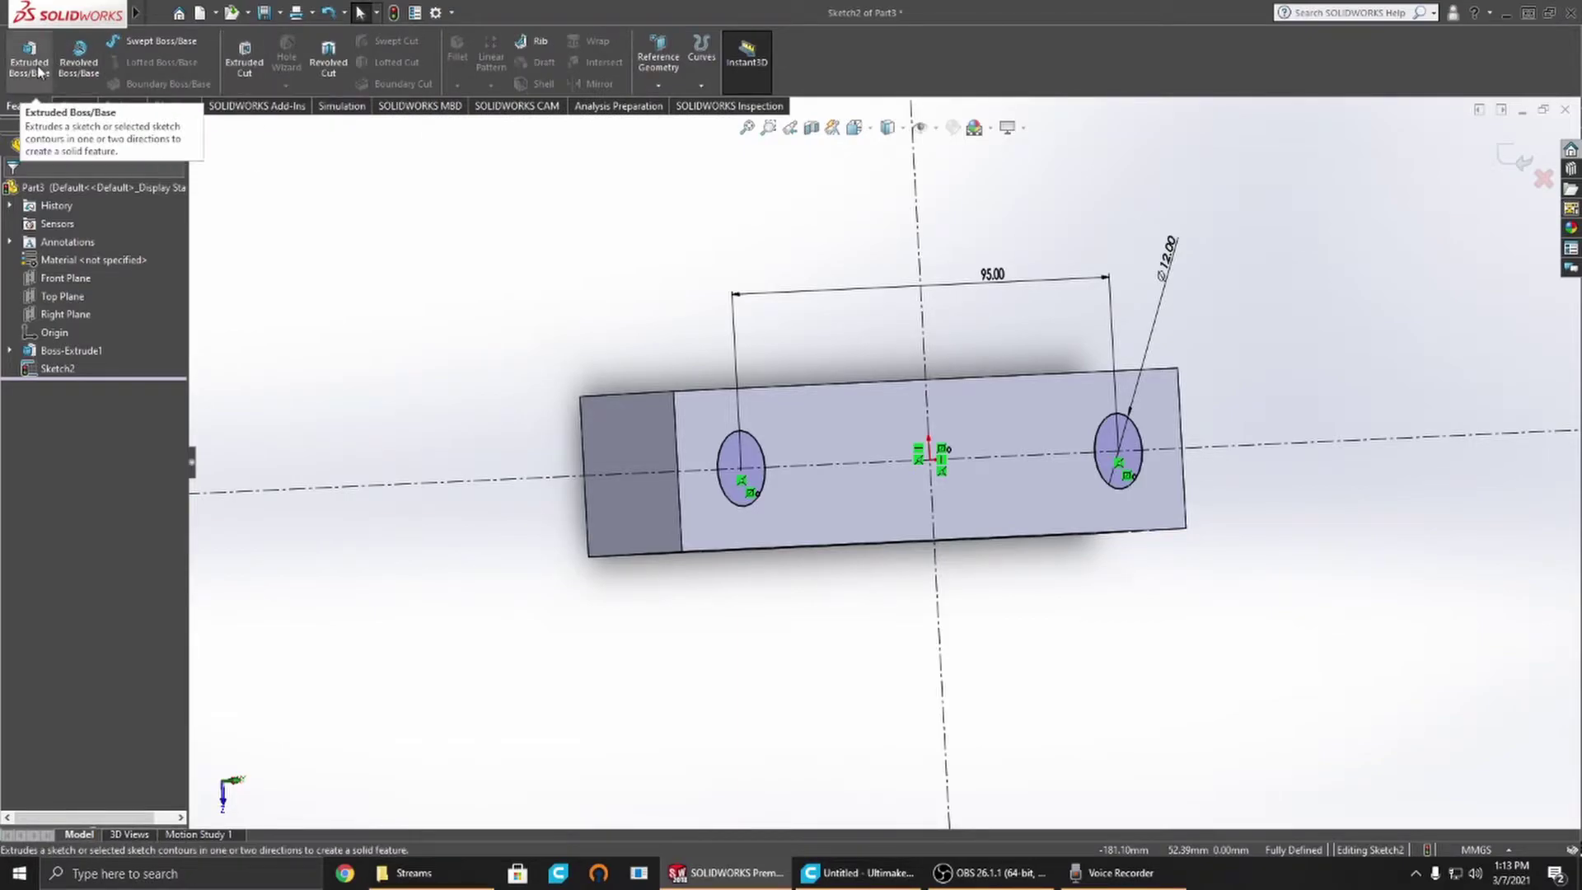
{"action": "left_click", "coordinate": [236, 66]}
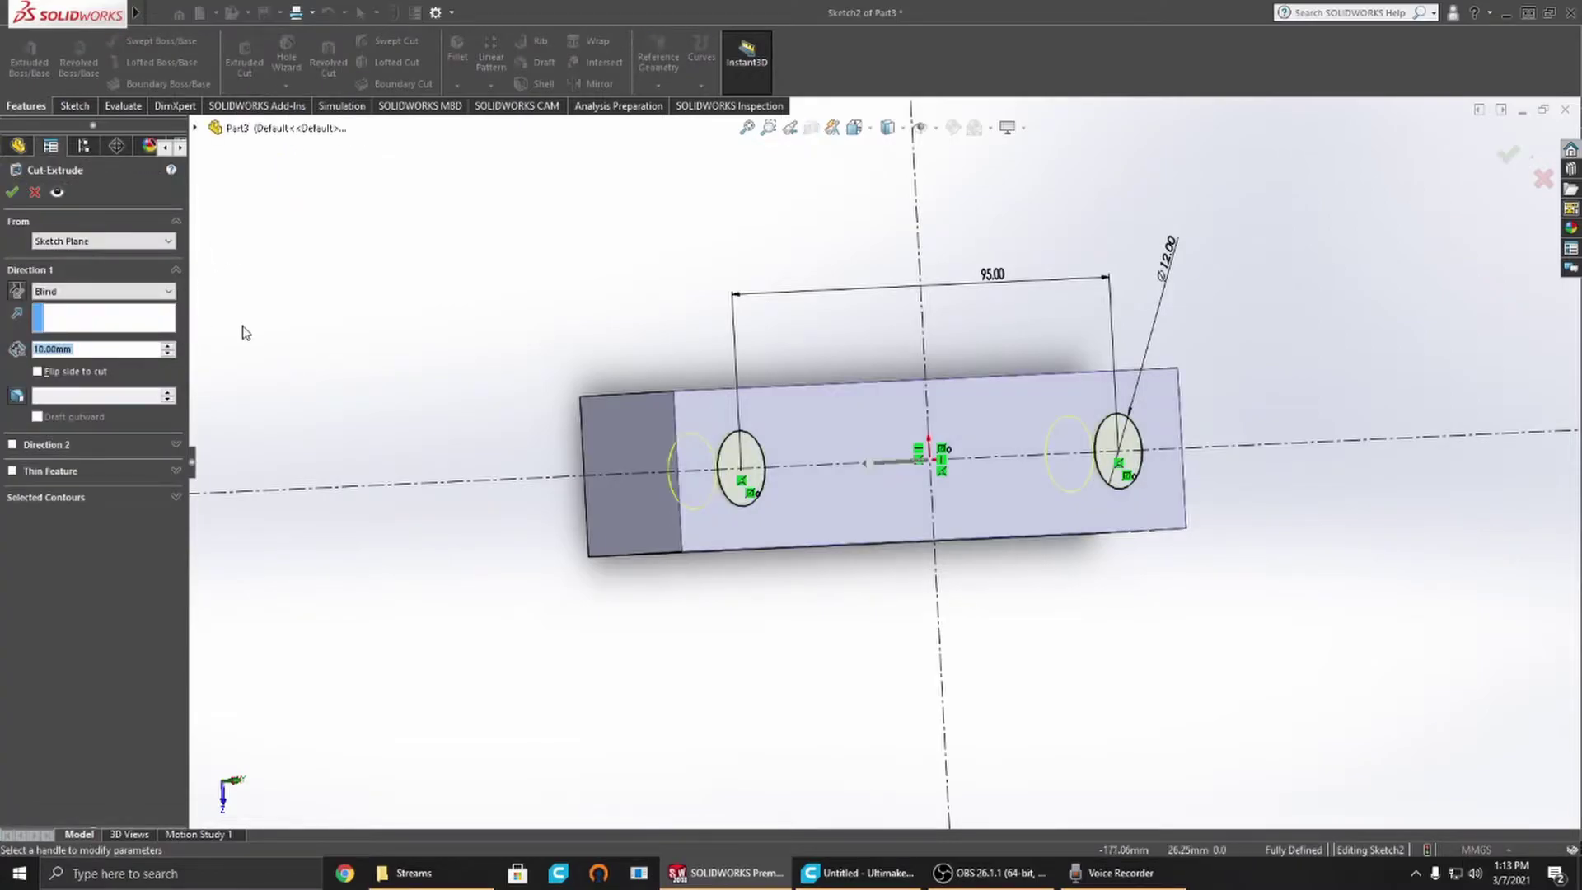
{"action": "mouse_move", "coordinate": [305, 317]}
{"action": "middle_mouse_down"}
{"action": "mouse_move", "coordinate": [368, 339]}
{"action": "mouse_move", "coordinate": [334, 355]}
{"action": "middle_mouse_up"}
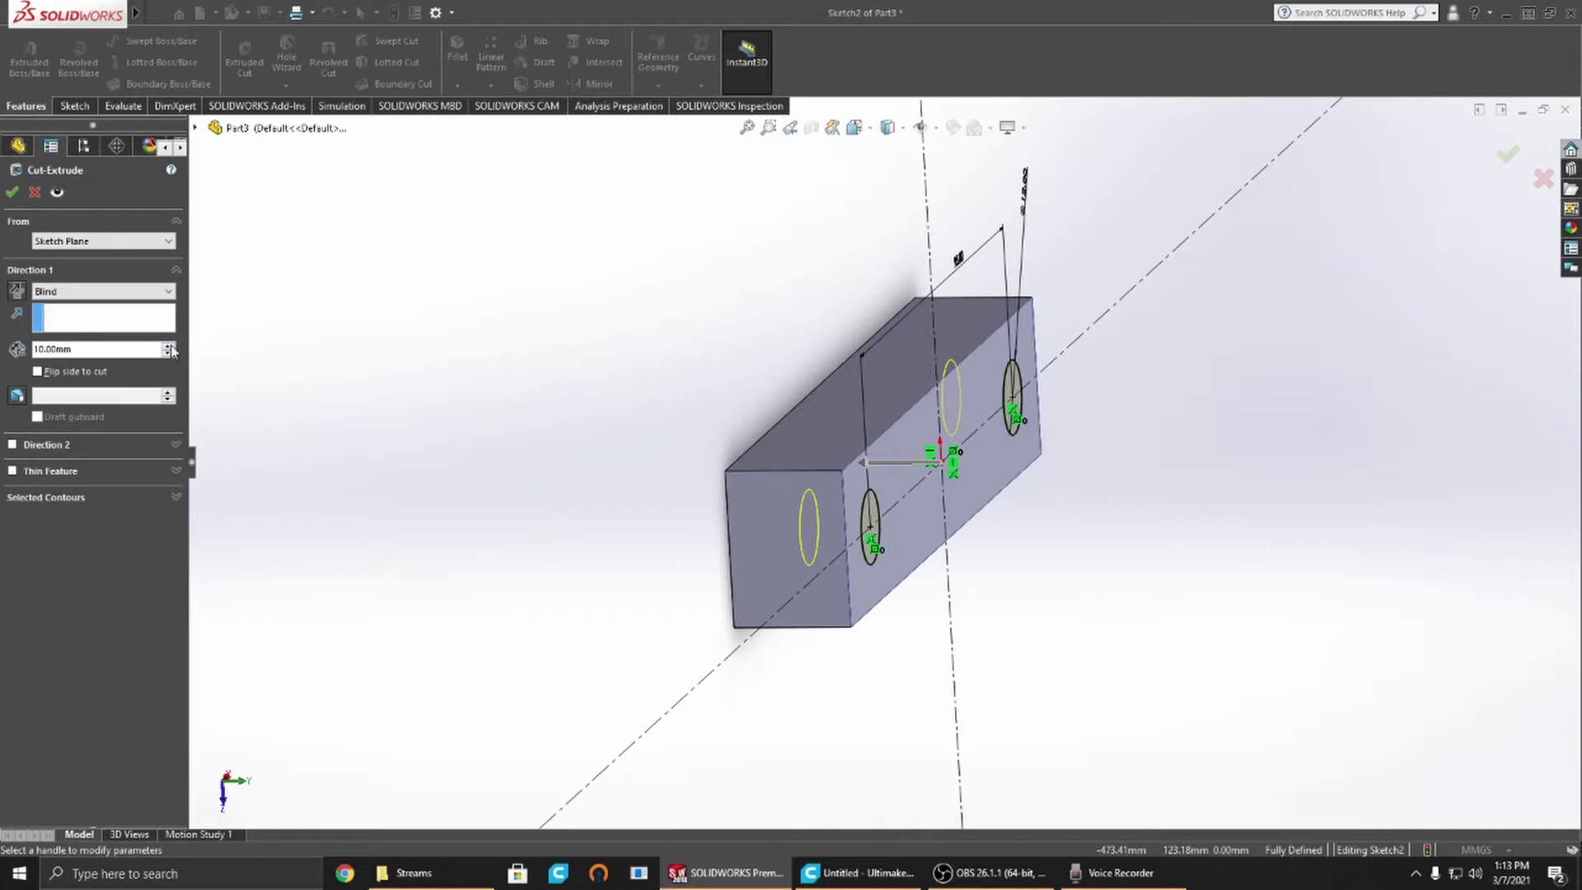
{"action": "scroll", "coordinate": [170, 350], "scroll_direction": "up", "scroll_amount": 5}
{"action": "scroll", "coordinate": [163, 357], "scroll_direction": "down", "scroll_amount": 5}
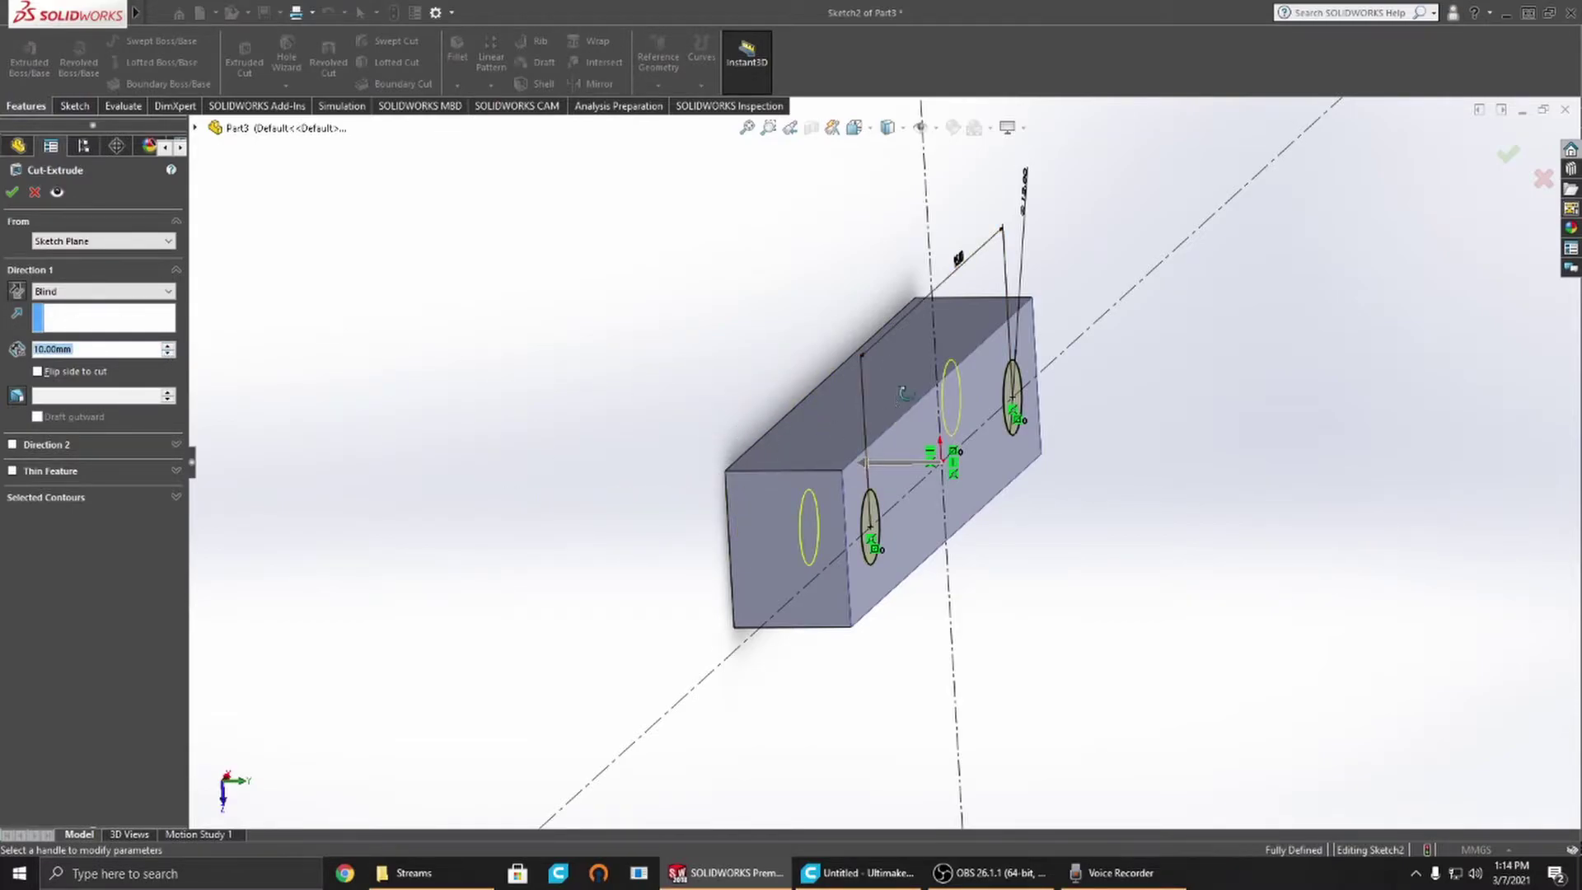
{"action": "middle_click_drag", "start_coordinate": [736, 421], "coordinate": [774, 422]}
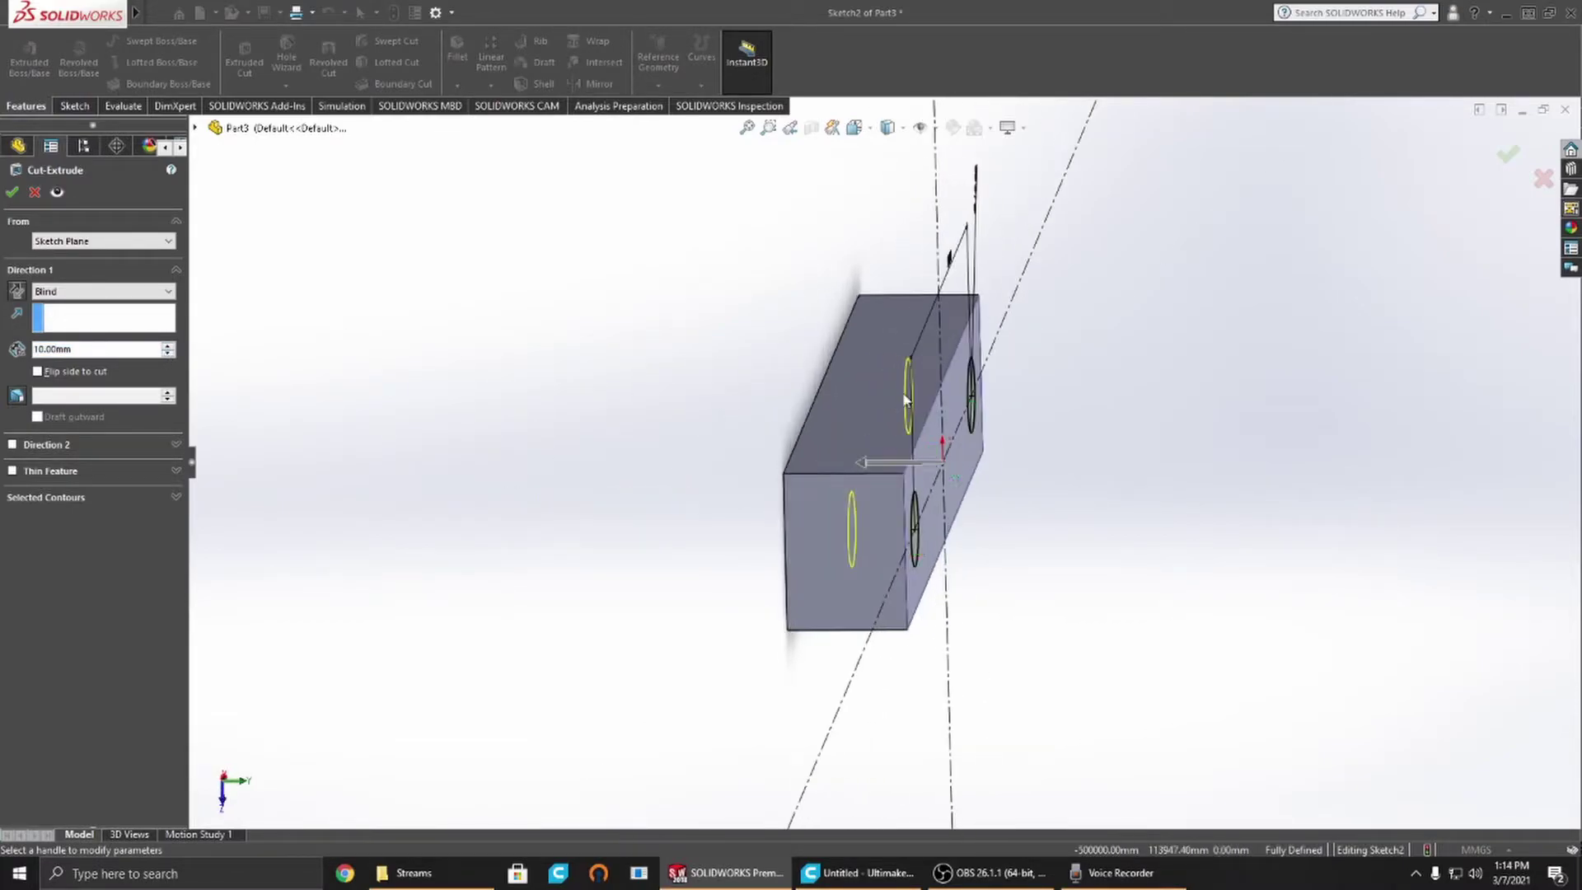
Step: Reverse the cut direction, set it to Through All, and accept the cut
{"action": "left_click", "coordinate": [16, 291]}
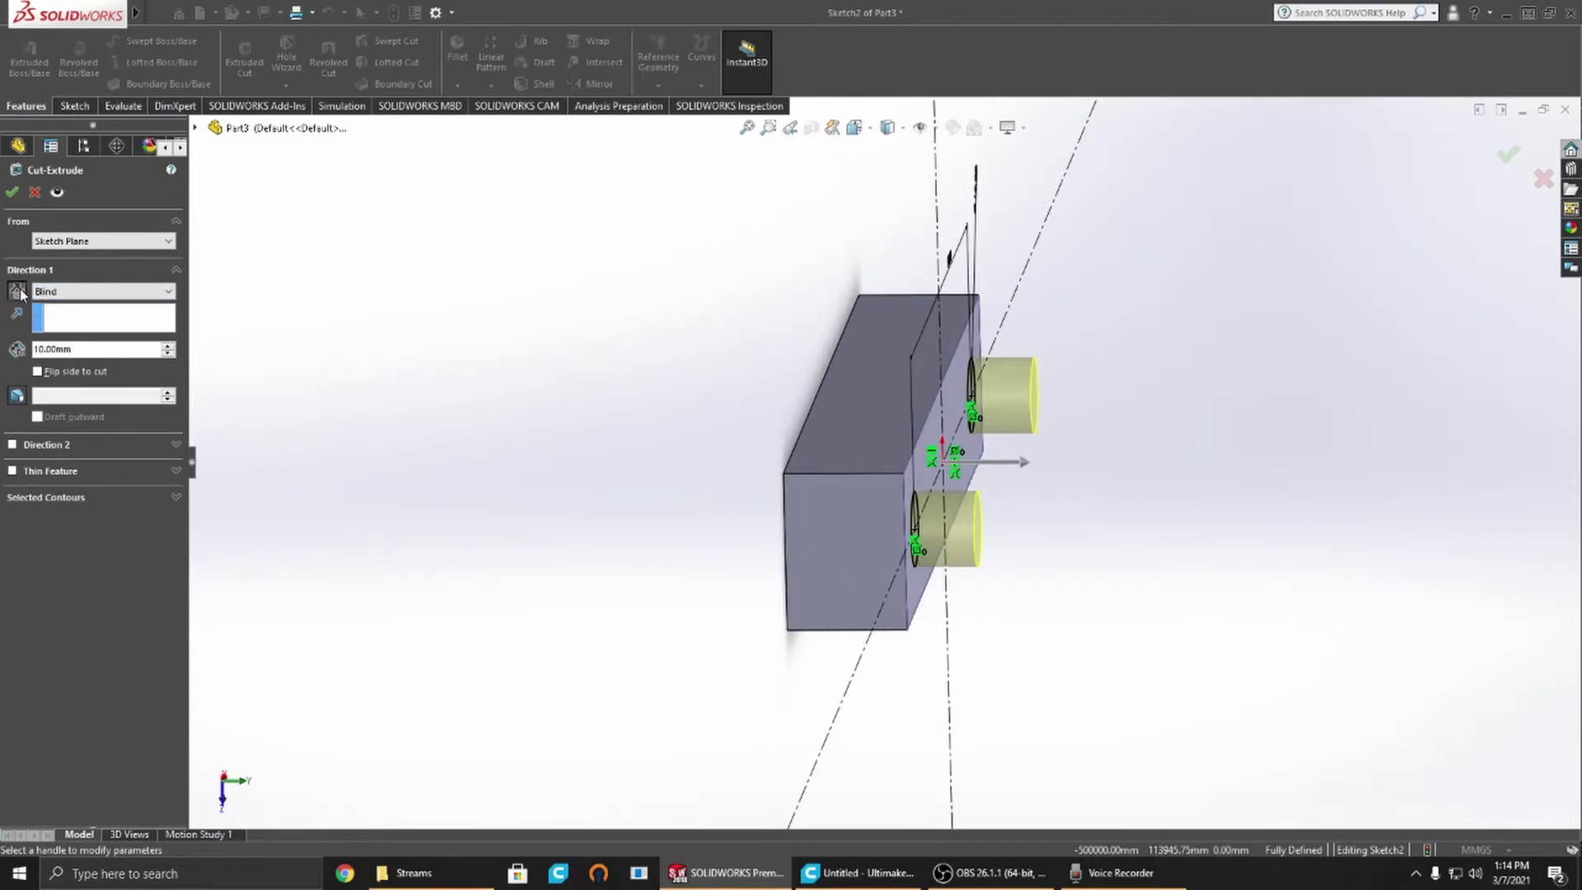
{"action": "middle_click_drag", "start_coordinate": [491, 321], "coordinate": [381, 310]}
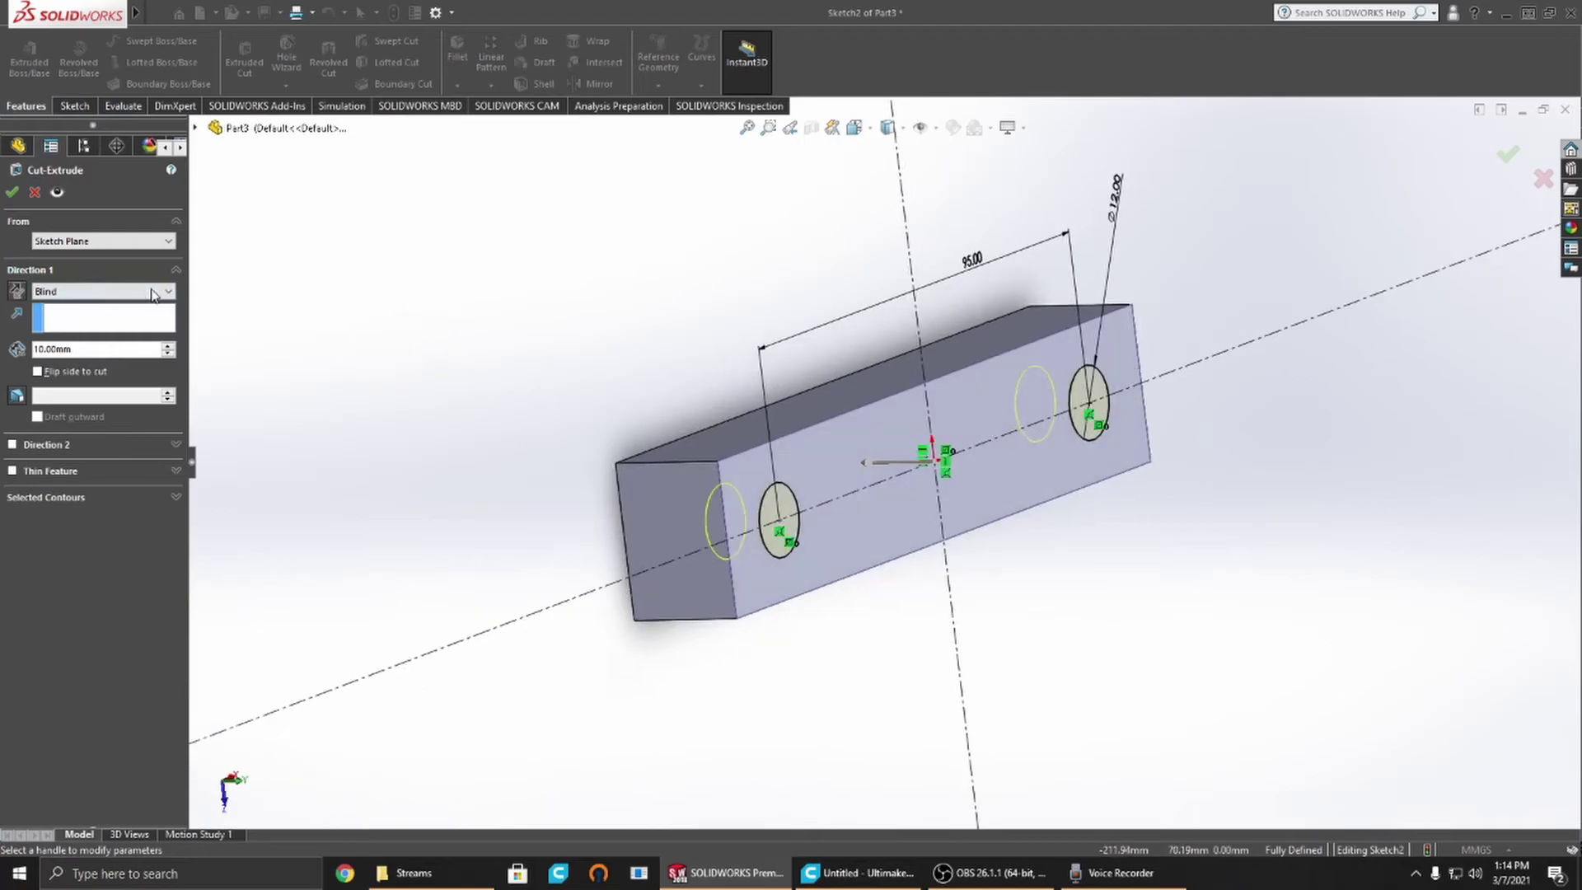
{"action": "left_click", "coordinate": [132, 293]}
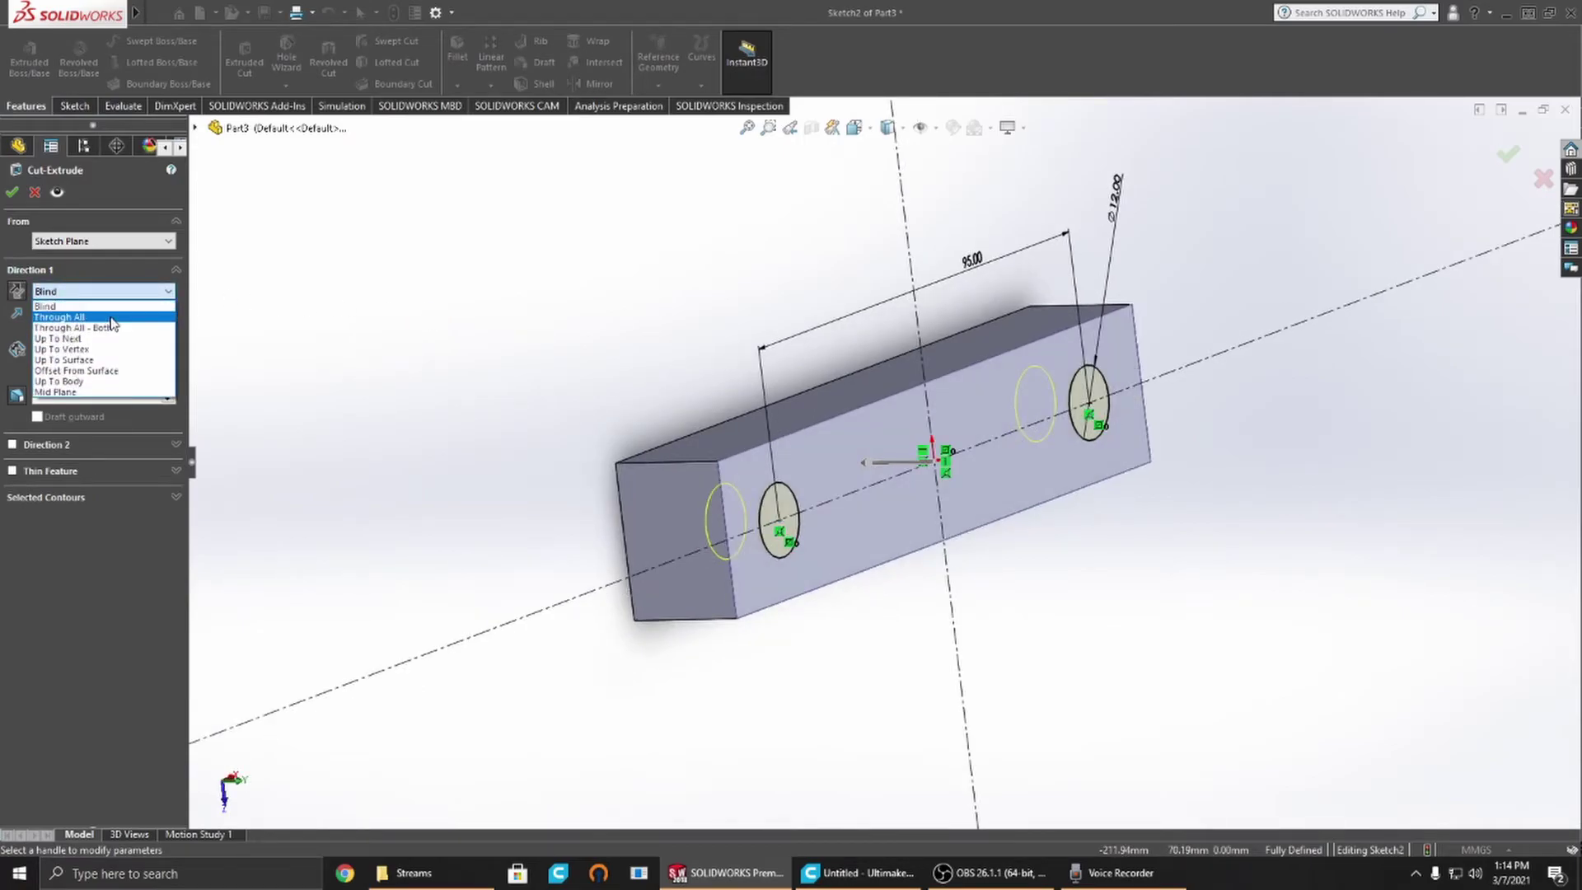
{"action": "left_click", "coordinate": [112, 318]}
{"action": "middle_click_drag", "start_coordinate": [530, 343], "coordinate": [498, 313]}
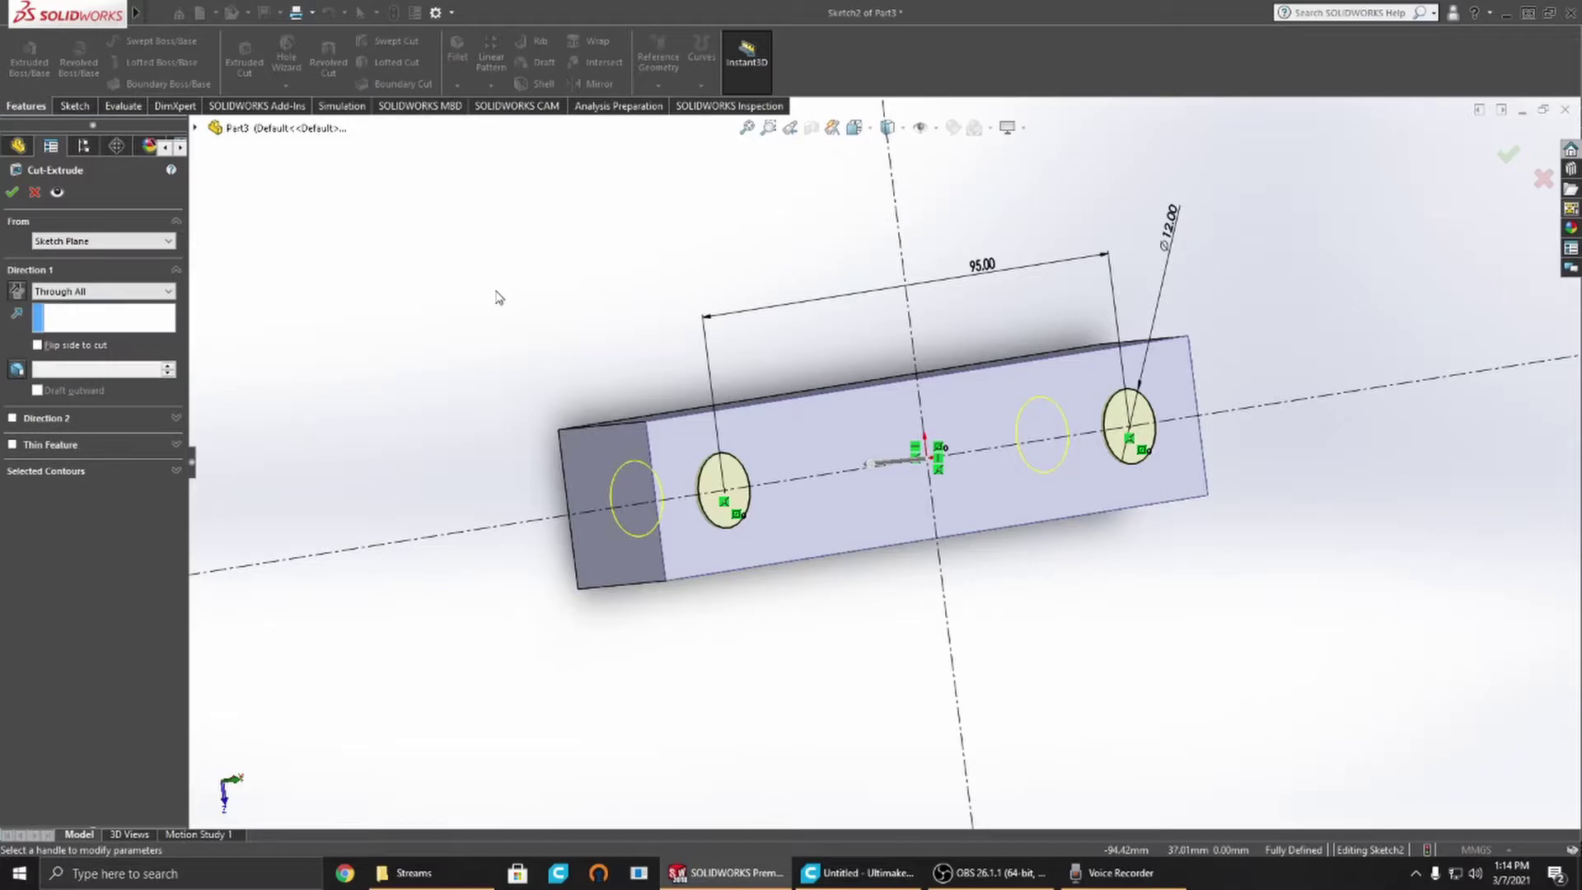
{"action": "left_click", "coordinate": [13, 193]}
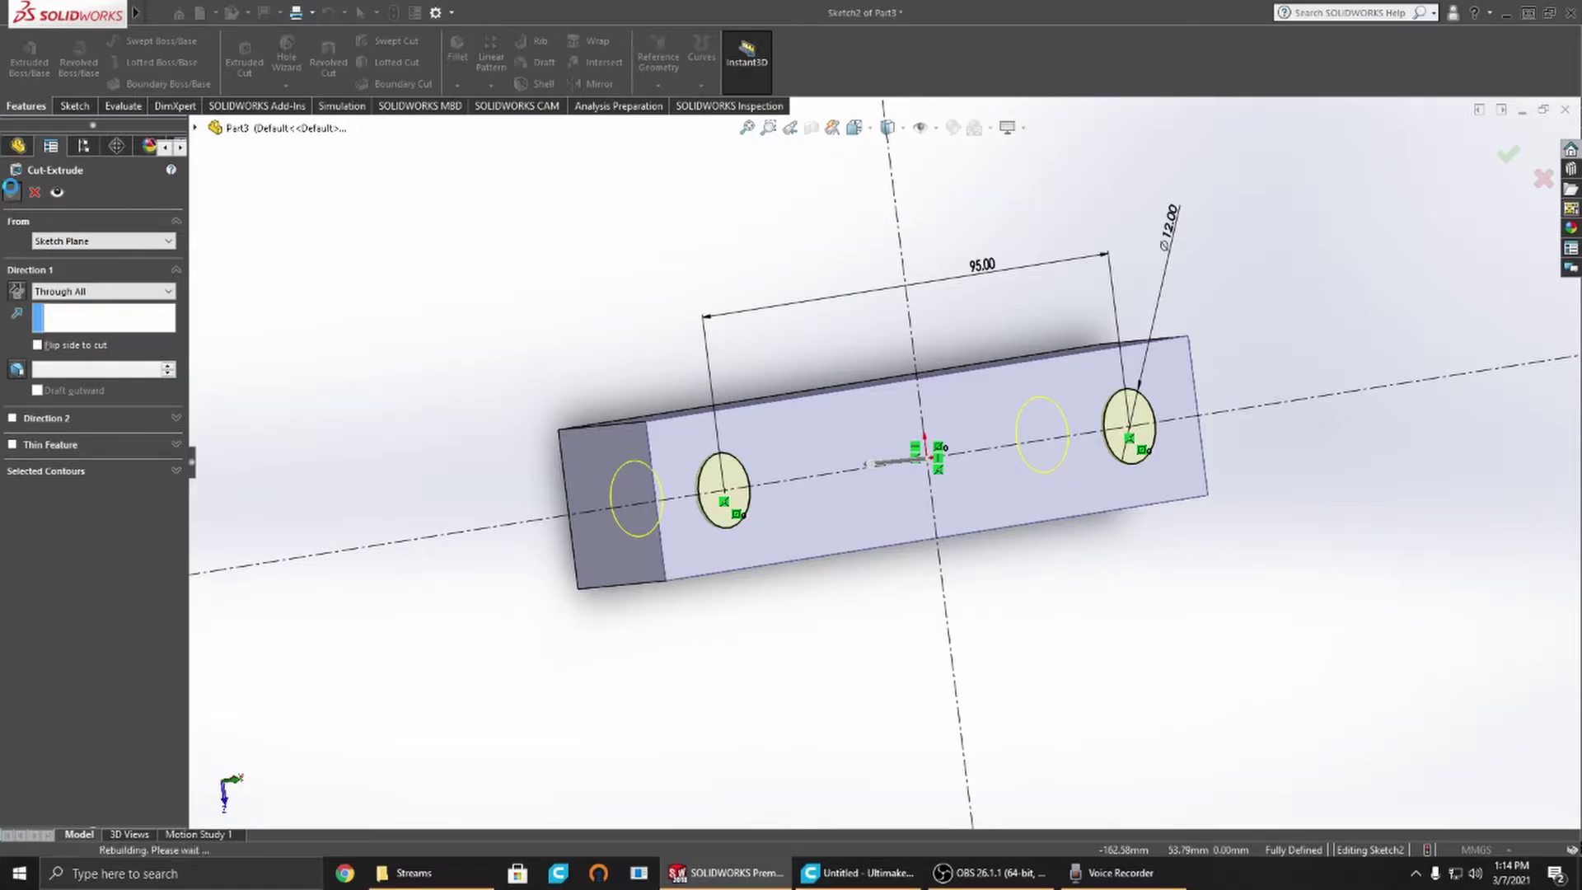
Step: Select the block's four vertical corner edges and set a 5 mm fillet radius
{"action": "left_click", "coordinate": [528, 285]}
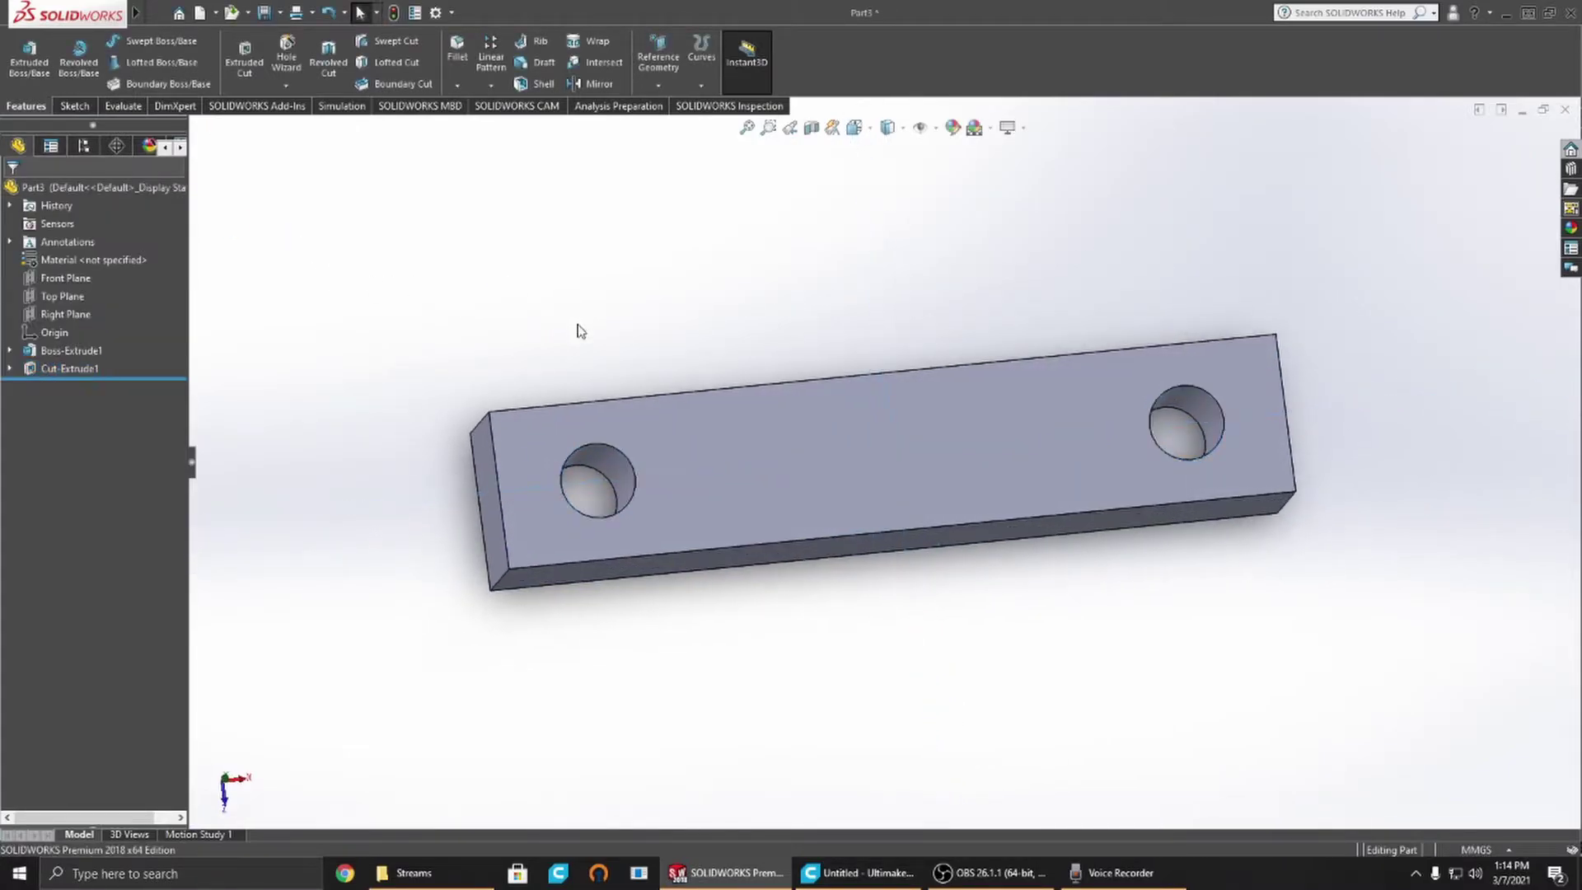
{"action": "middle_click_drag", "start_coordinate": [580, 333], "coordinate": [664, 282]}
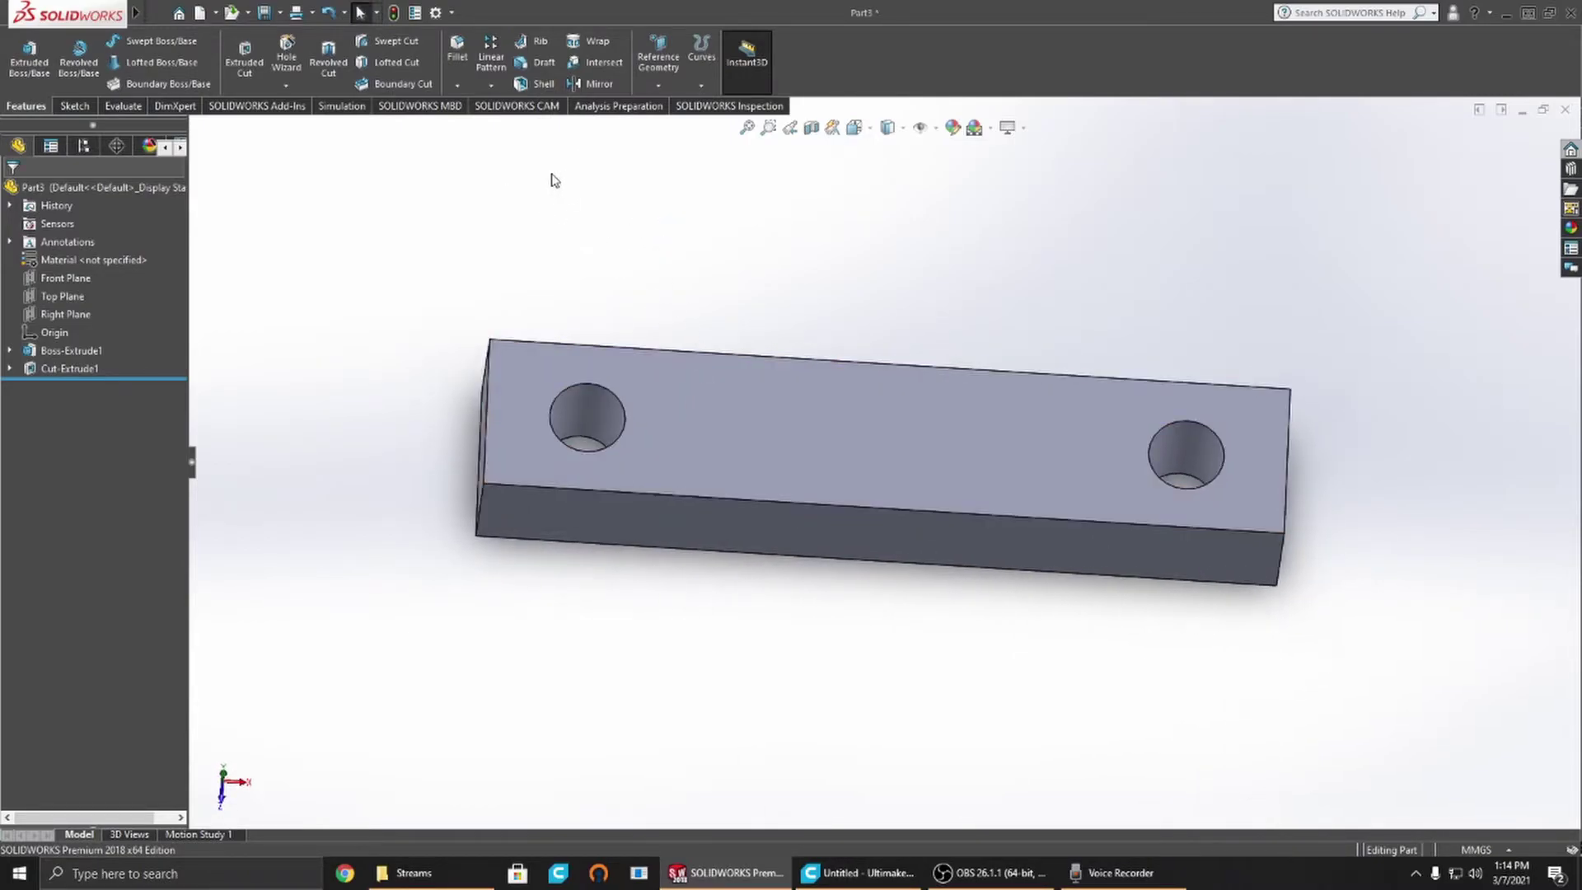
{"action": "middle_click_drag", "start_coordinate": [424, 425], "coordinate": [1009, 513]}
{"action": "left_click", "coordinate": [592, 432]}
{"action": "left_click", "coordinate": [849, 482]}
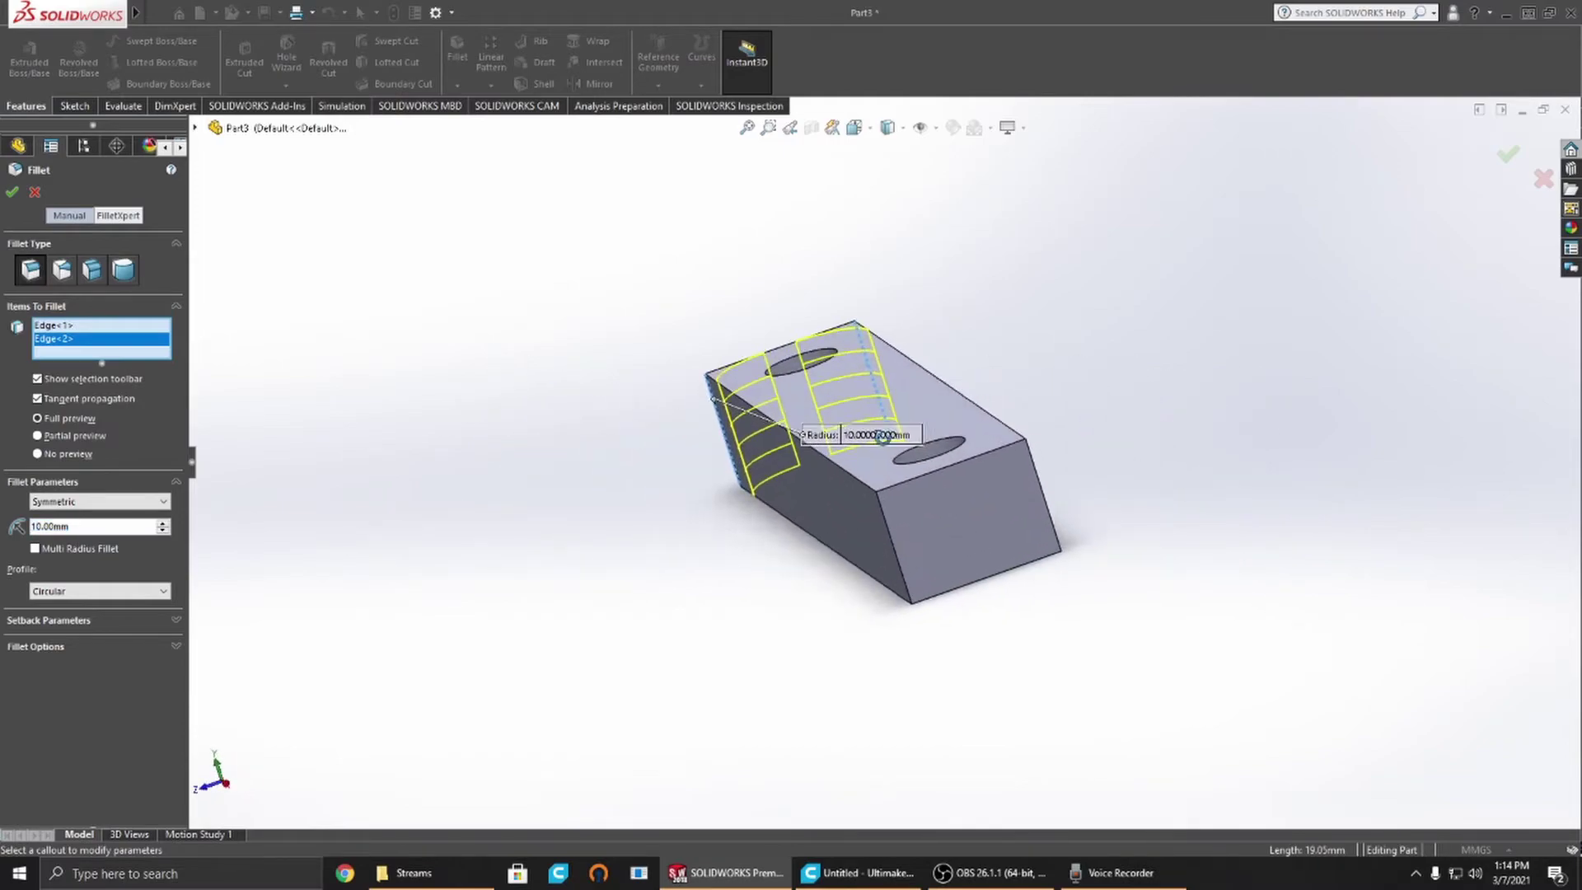
{"action": "left_click", "coordinate": [1017, 511]}
{"action": "left_click", "coordinate": [1042, 488]}
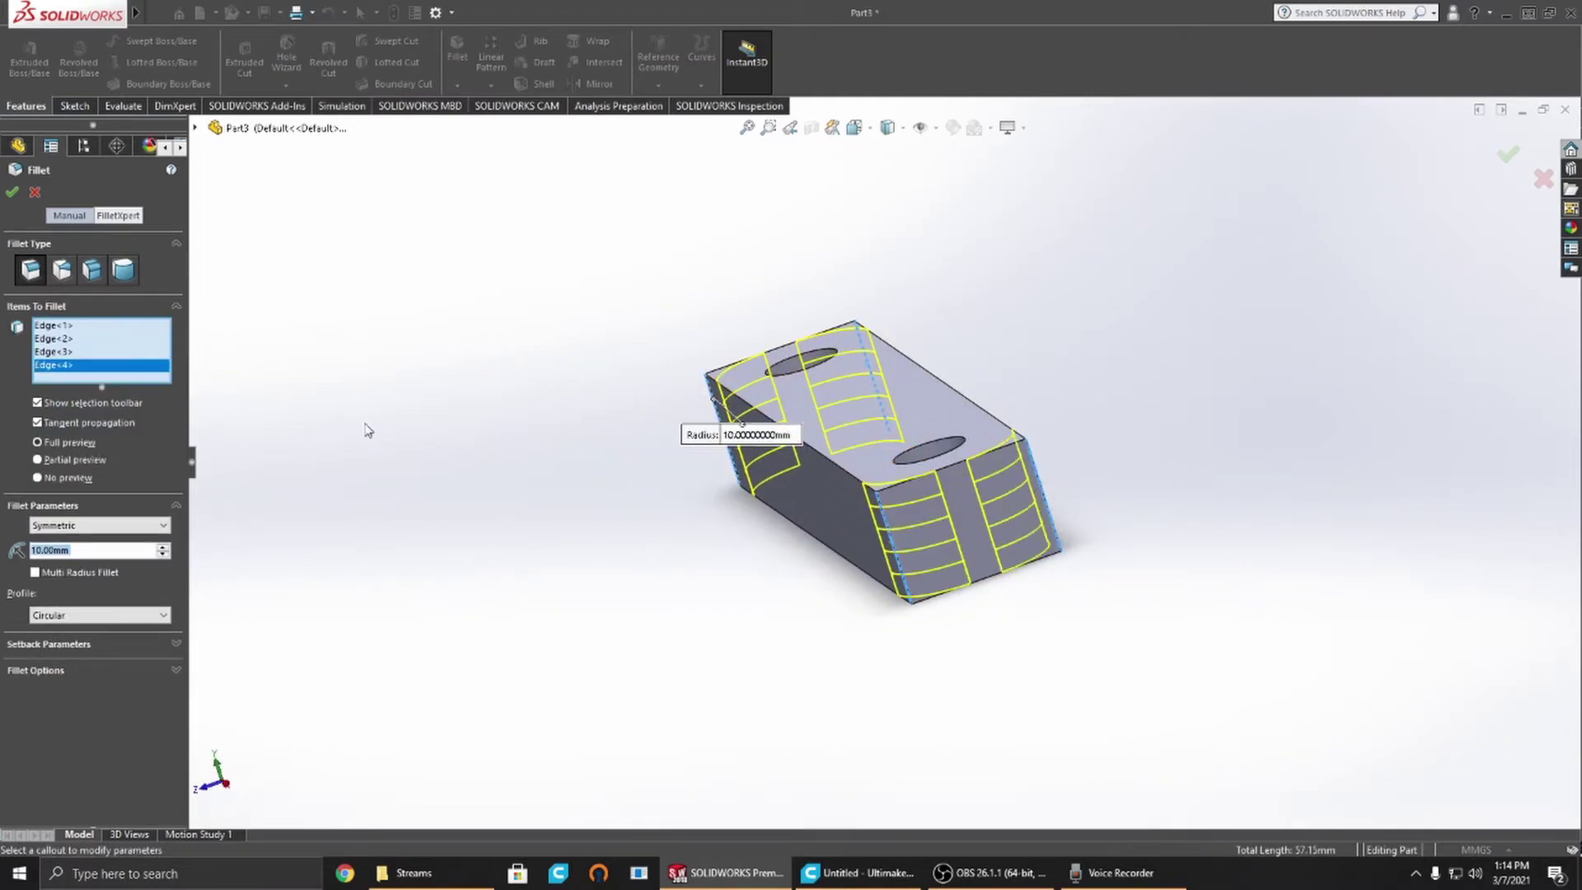
{"action": "type", "text": "5"}
{"action": "key", "text": "Return"}
Step: Check the 5 mm fillet preview on every corner and accept Fillet1
{"action": "middle_click_drag", "start_coordinate": [906, 428], "coordinate": [975, 445]}
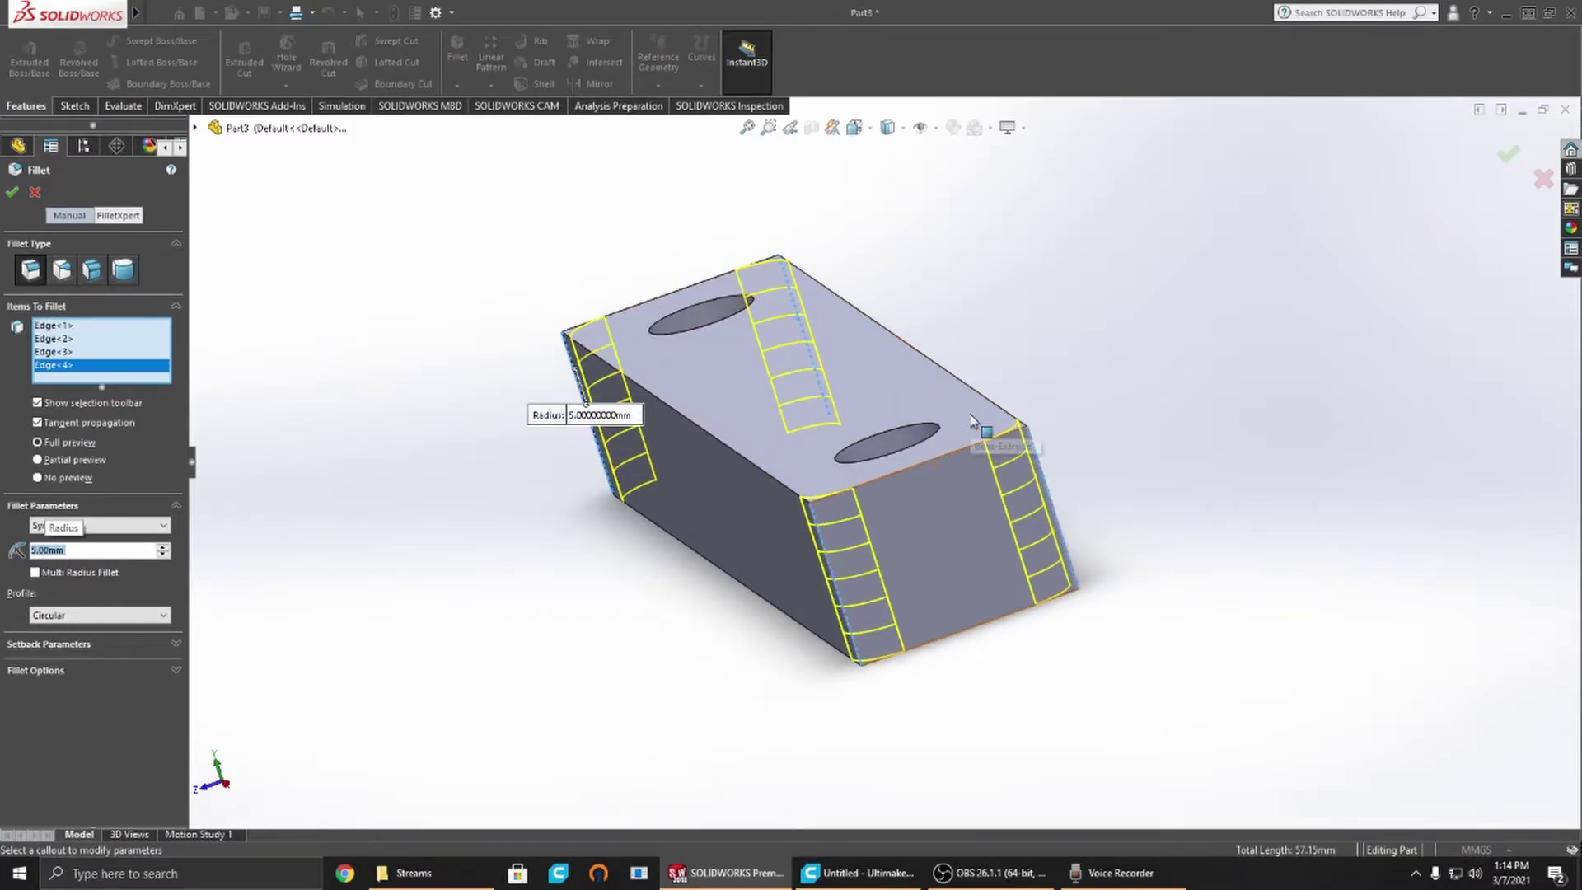
{"action": "scroll", "coordinate": [975, 445], "scroll_direction": "down", "scroll_amount": 5}
{"action": "middle_click_drag", "start_coordinate": [1014, 516], "coordinate": [1028, 406]}
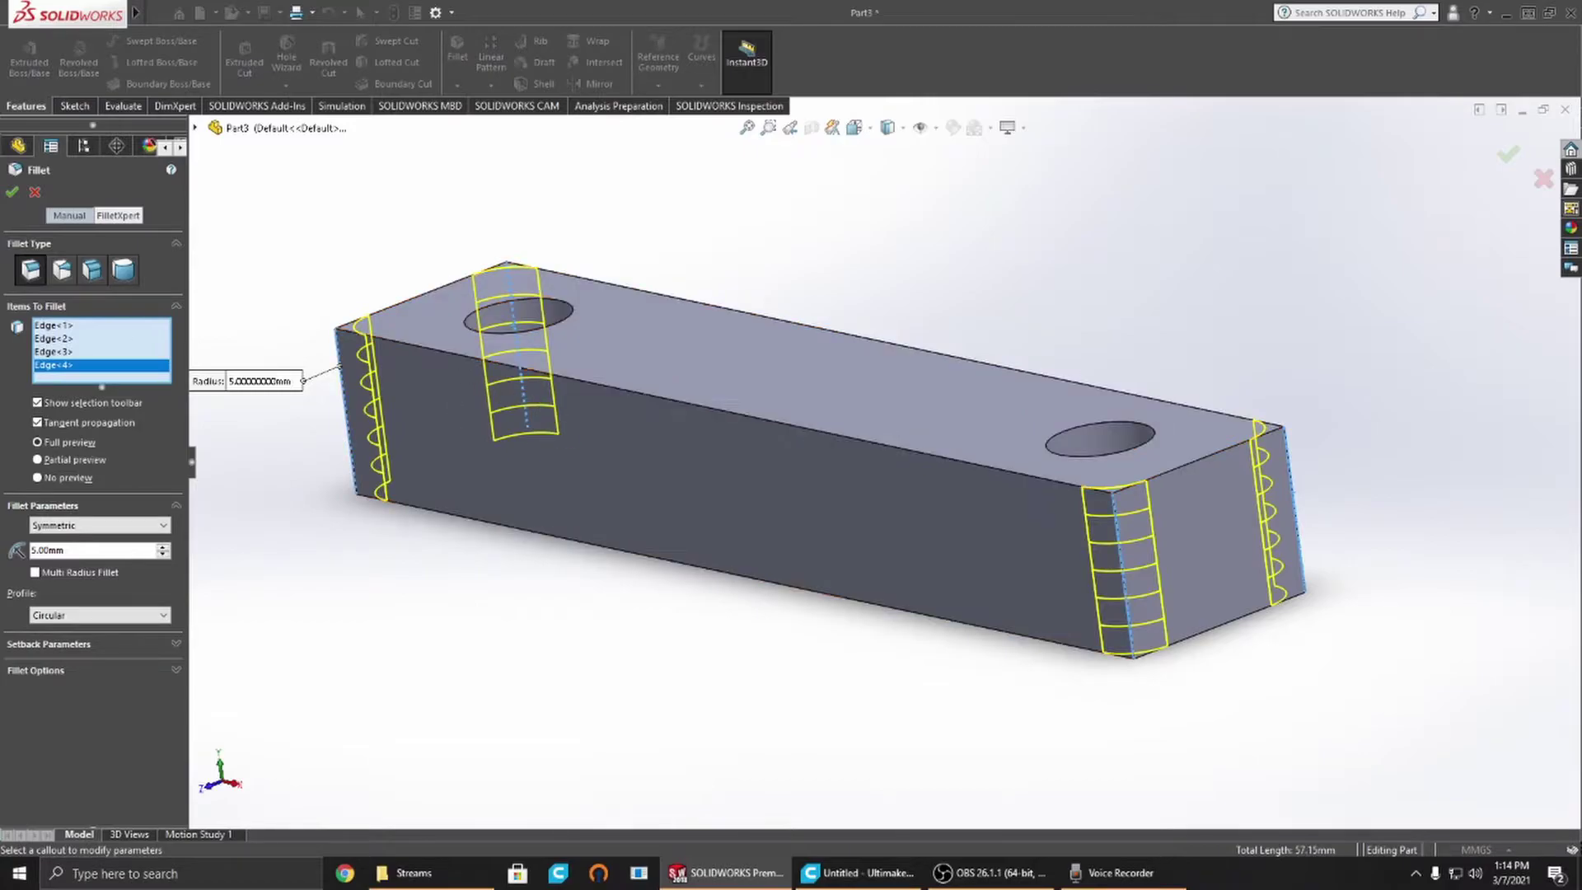
{"action": "left_click", "coordinate": [12, 193]}
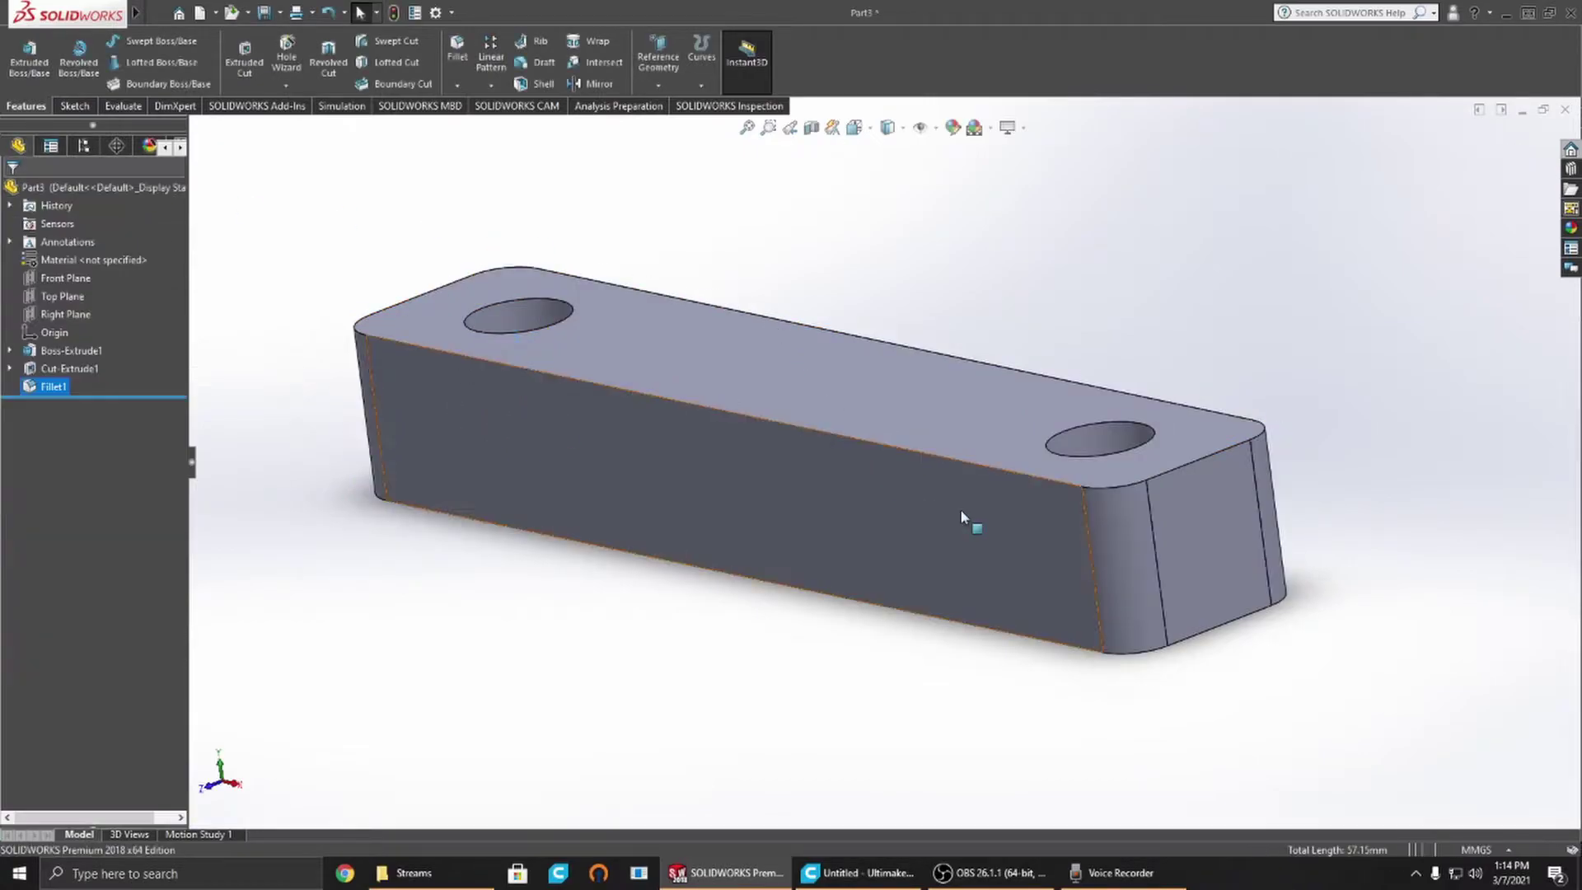
Step: Inspect the rounded fillet faces by selecting them and orbiting the part
{"action": "left_click", "coordinate": [1115, 536]}
{"action": "left_click", "coordinate": [714, 204]}
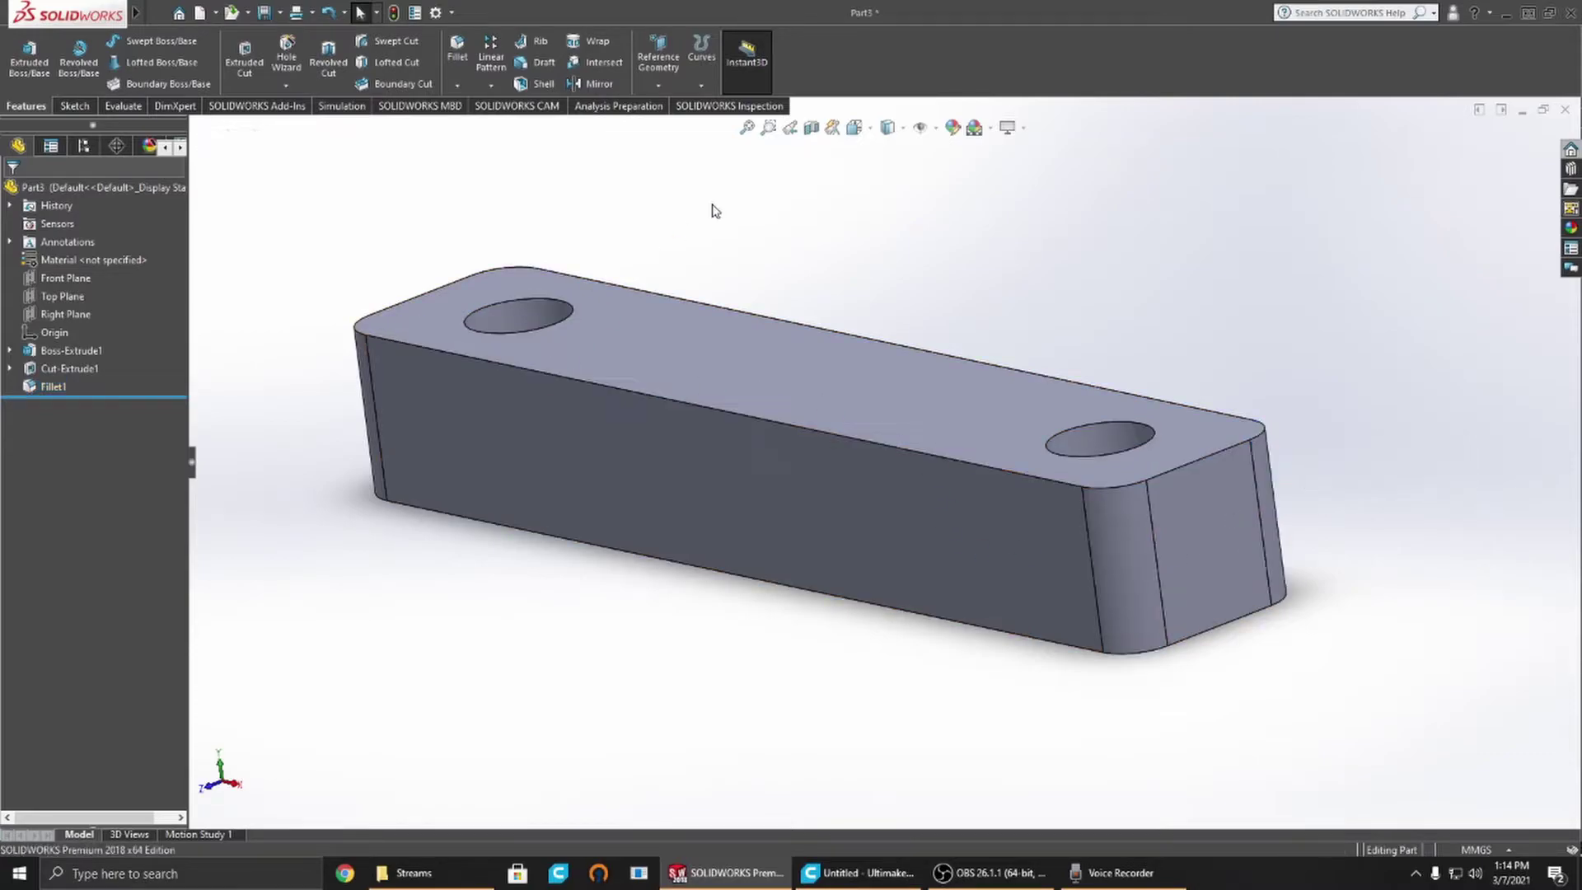
{"action": "middle_click_drag", "start_coordinate": [435, 318], "coordinate": [626, 406]}
{"action": "left_click", "coordinate": [523, 463]}
{"action": "left_click", "coordinate": [601, 413]}
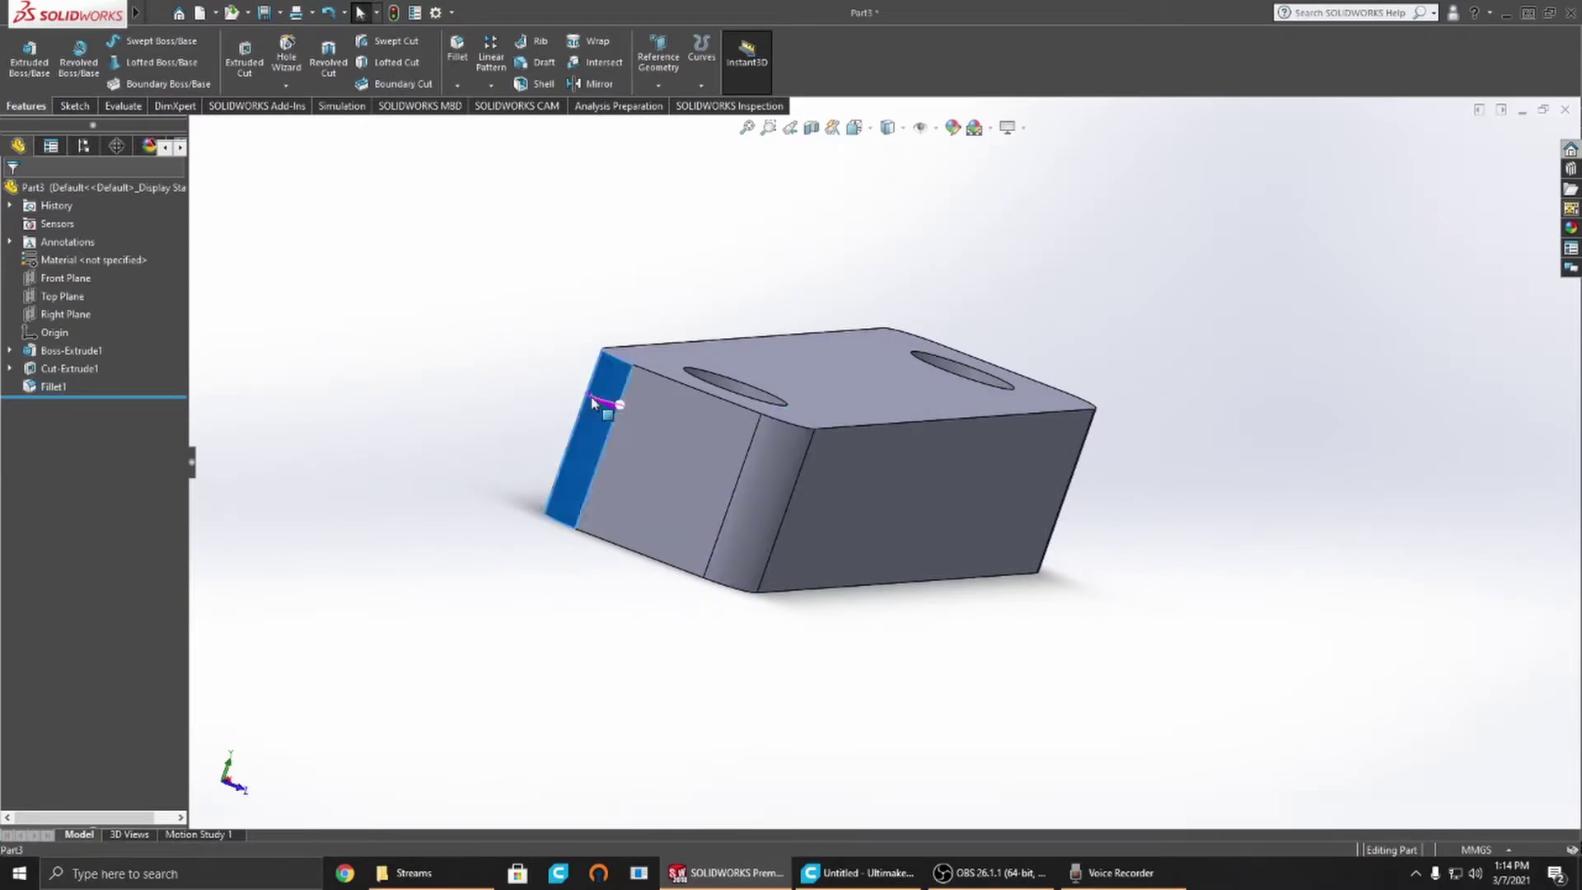
{"action": "left_click", "coordinate": [429, 298]}
{"action": "middle_click_drag", "start_coordinate": [569, 293], "coordinate": [707, 547]}
Step: Look at the part from the Top view and expand Boss-Extrude1 to reveal its sketch
{"action": "key", "text": "space"}
{"action": "left_click", "coordinate": [645, 518]}
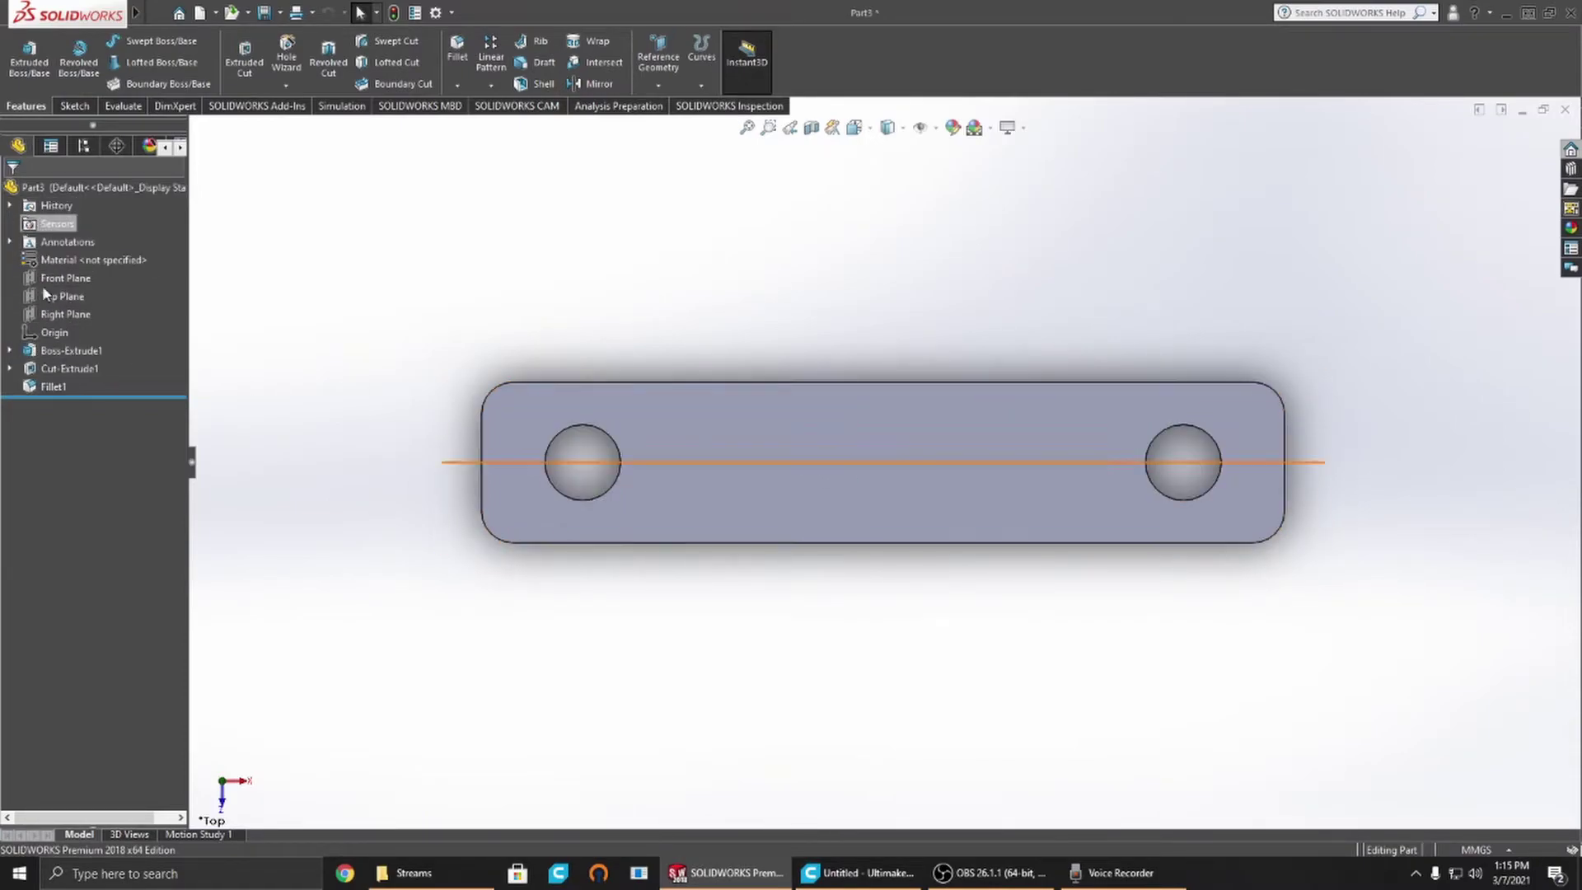
{"action": "left_click", "coordinate": [9, 350]}
Step: Expand Cut-Extrude1 and start editing the base rectangle Sketch1
{"action": "left_click", "coordinate": [10, 387]}
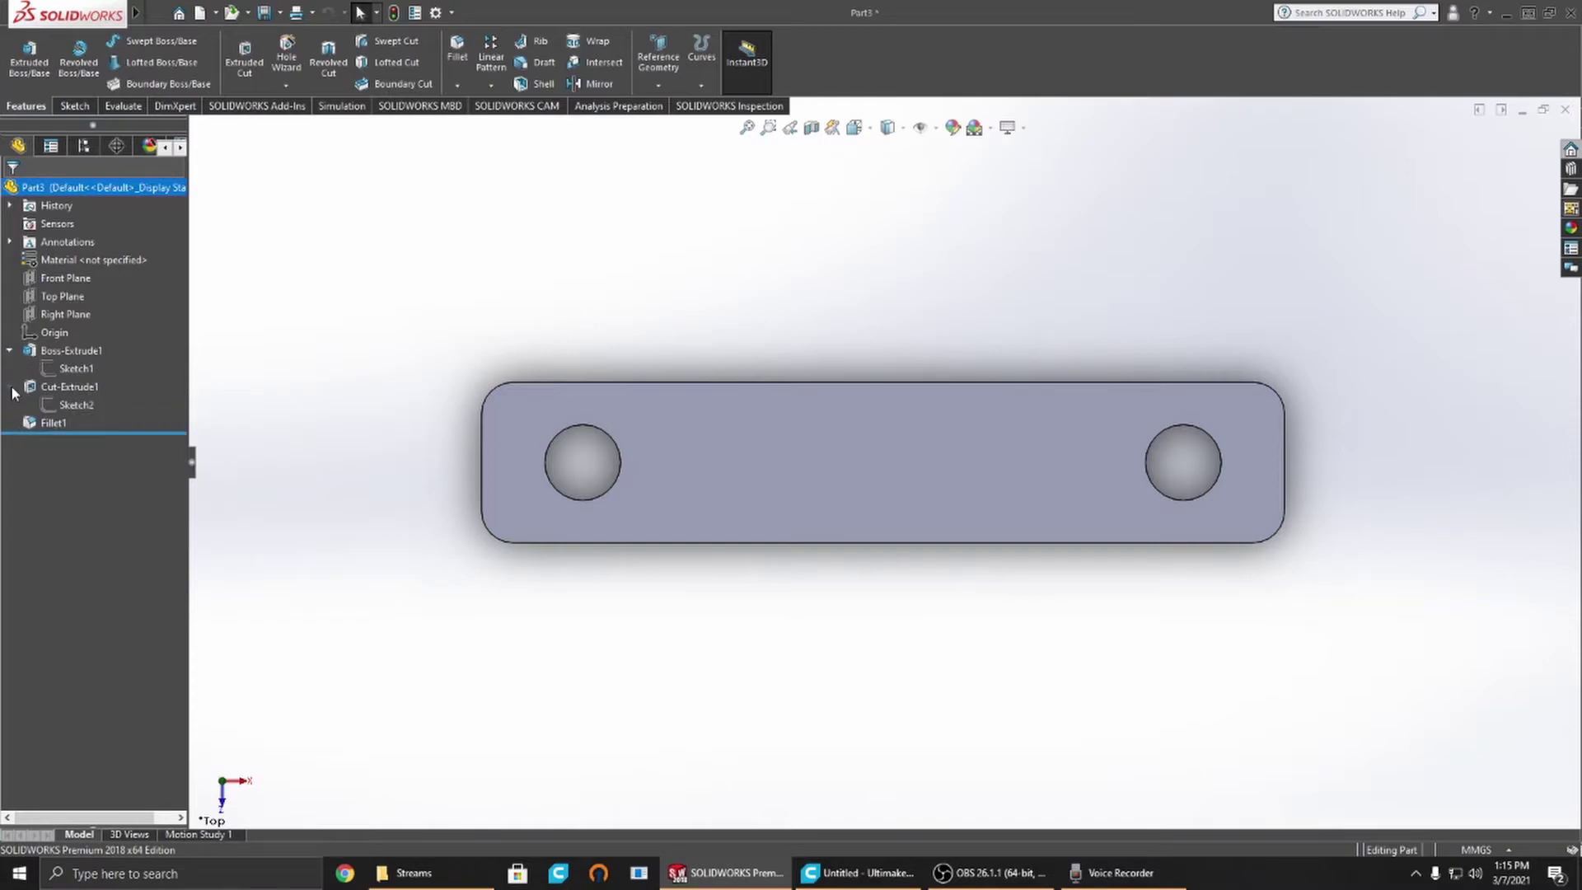
{"action": "left_click", "coordinate": [71, 366]}
{"action": "left_click", "coordinate": [88, 315]}
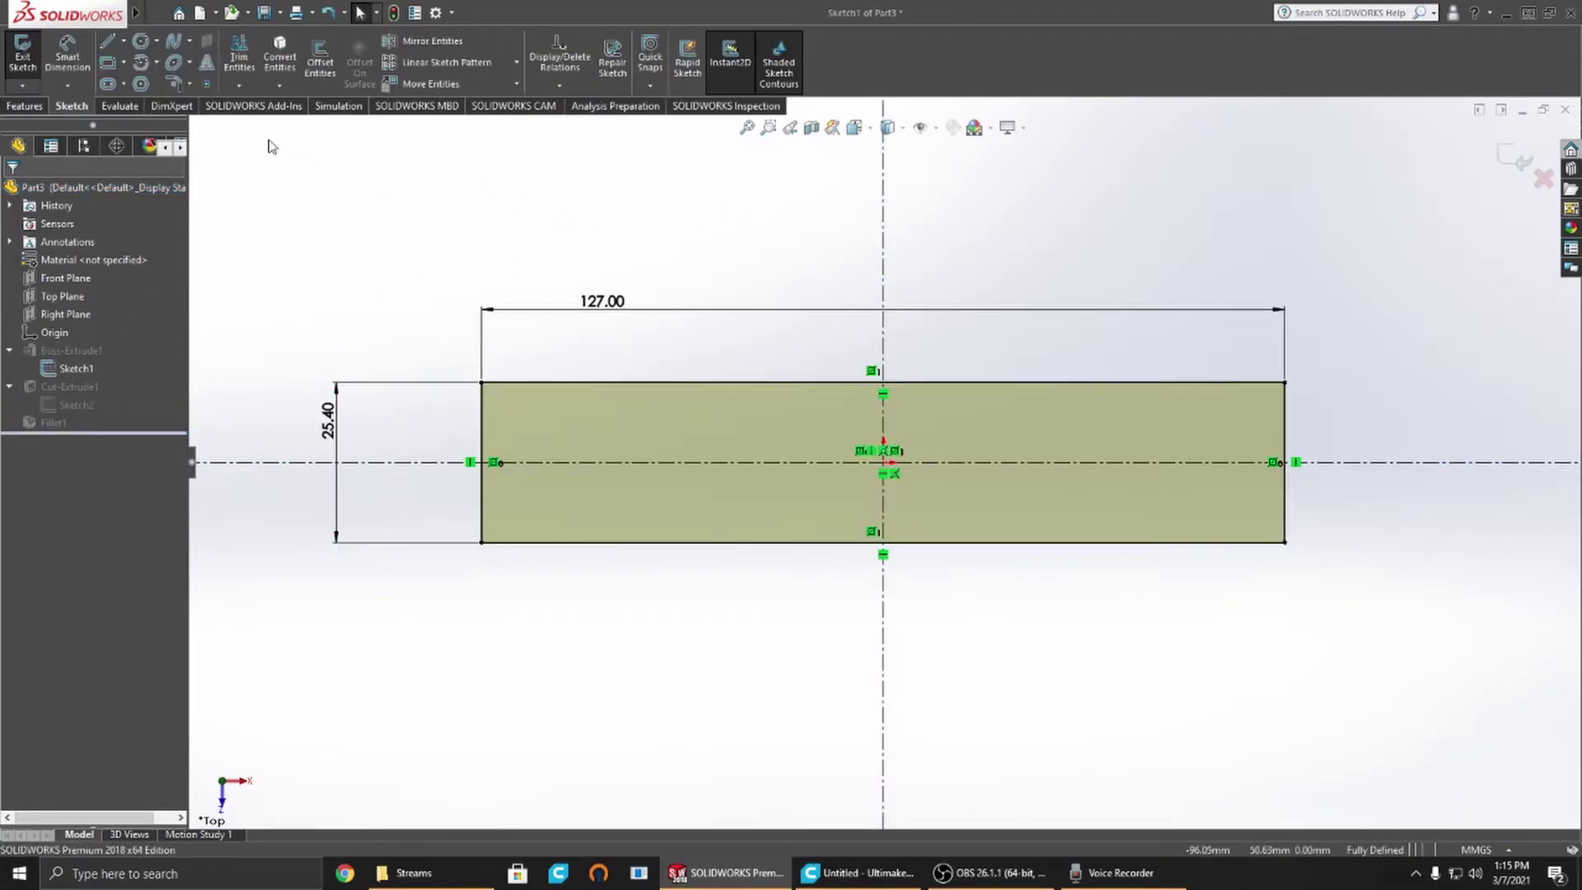
Step: Round the four rectangle corners with 10 mm sketch fillets and exit the sketch
{"action": "left_click", "coordinate": [174, 85]}
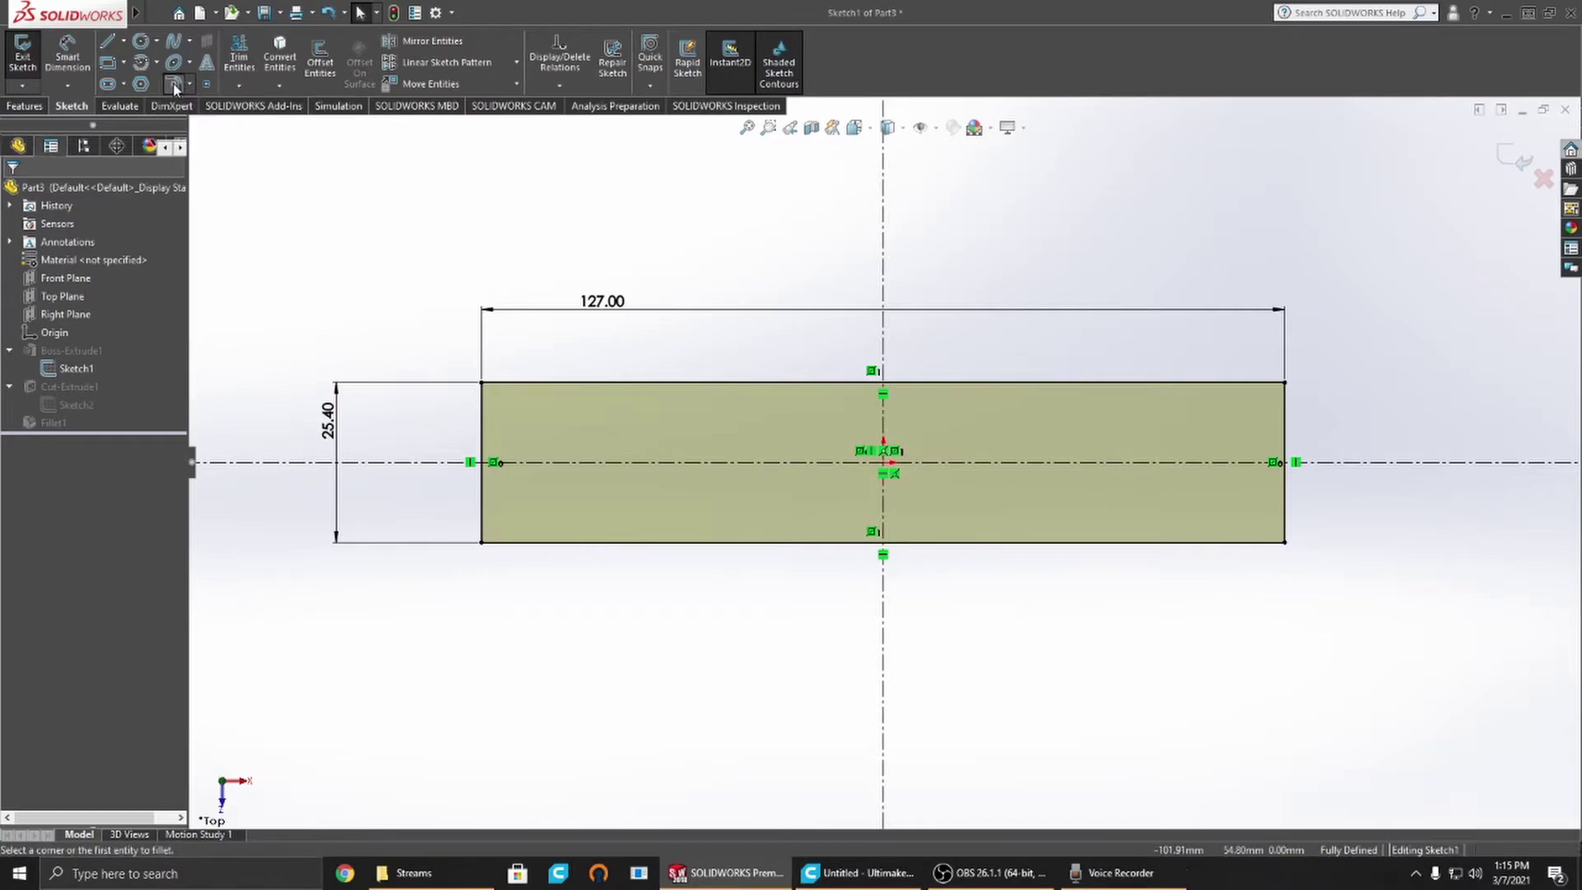
{"action": "left_click", "coordinate": [483, 390]}
{"action": "left_click", "coordinate": [484, 543]}
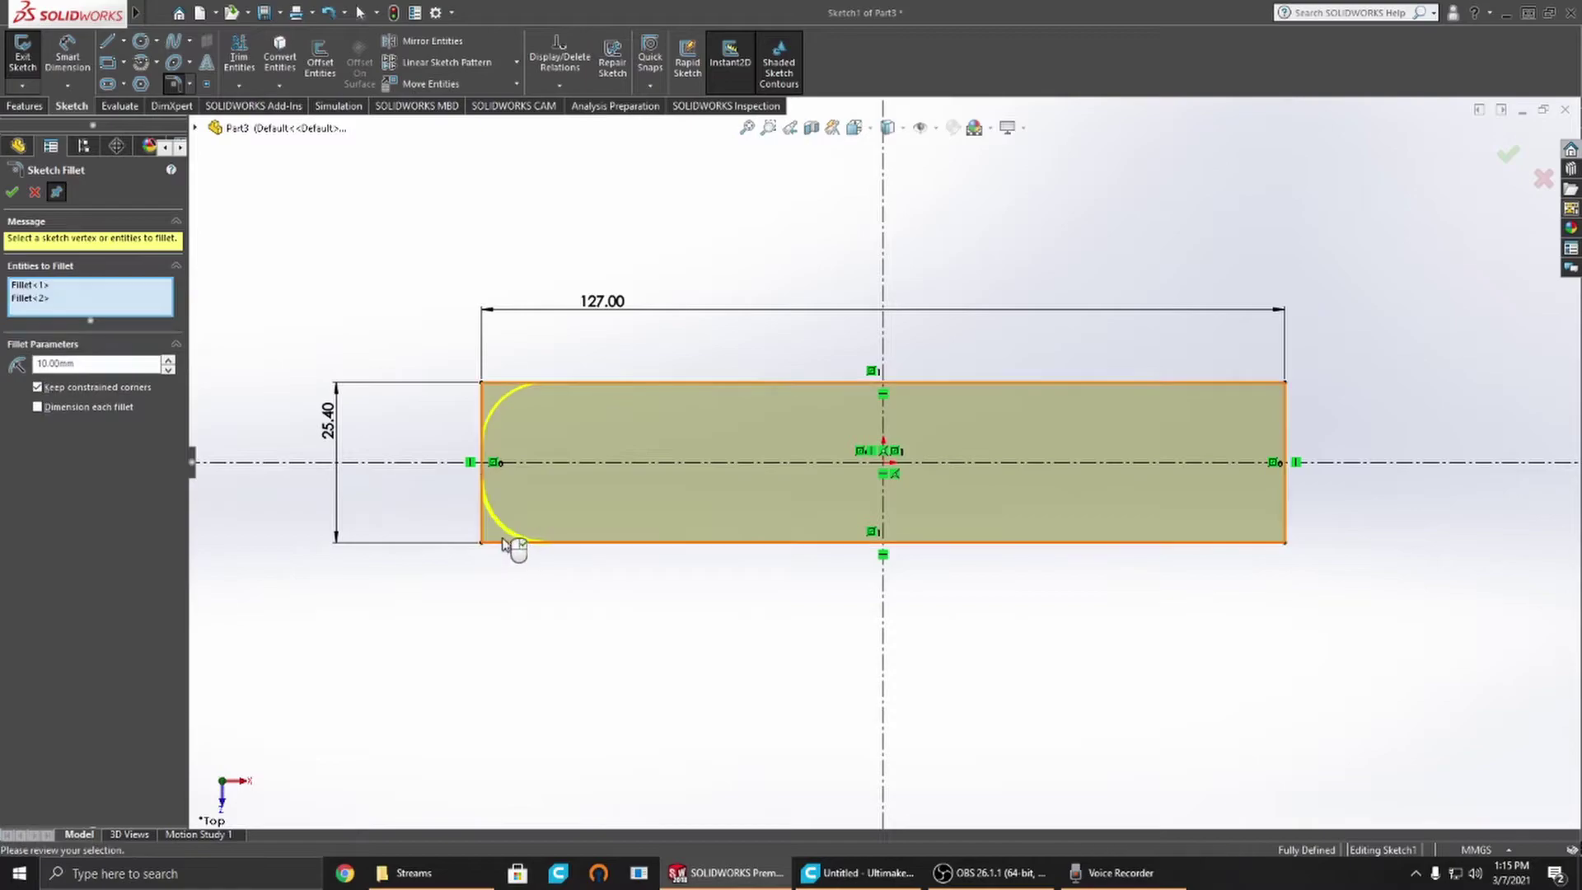
{"action": "left_click", "coordinate": [1286, 544]}
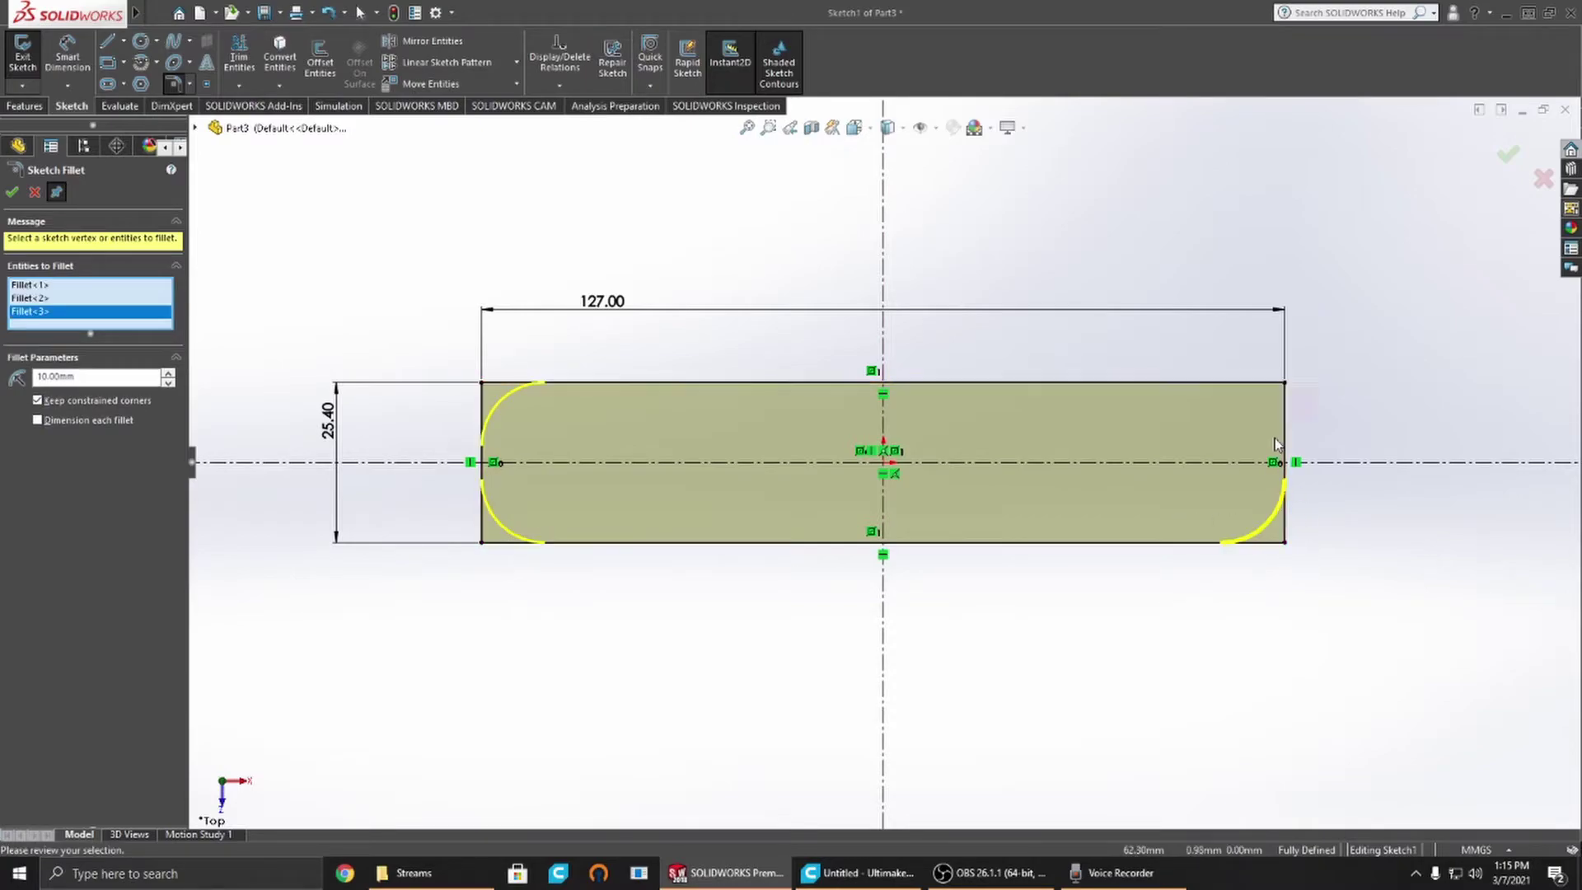
{"action": "left_click", "coordinate": [1286, 384]}
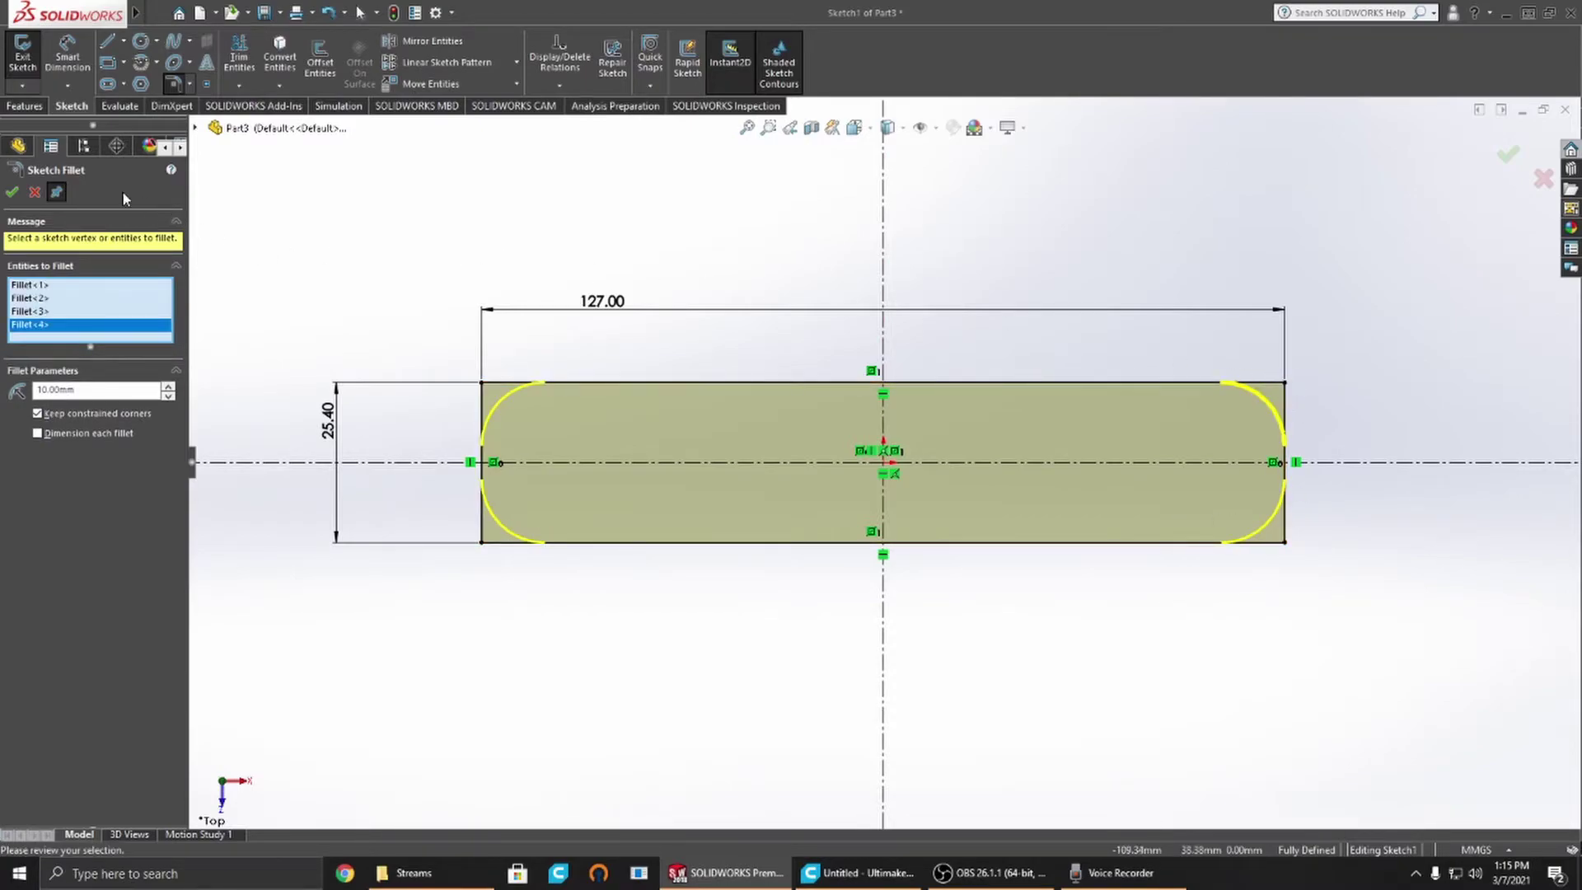
{"action": "left_click", "coordinate": [13, 193]}
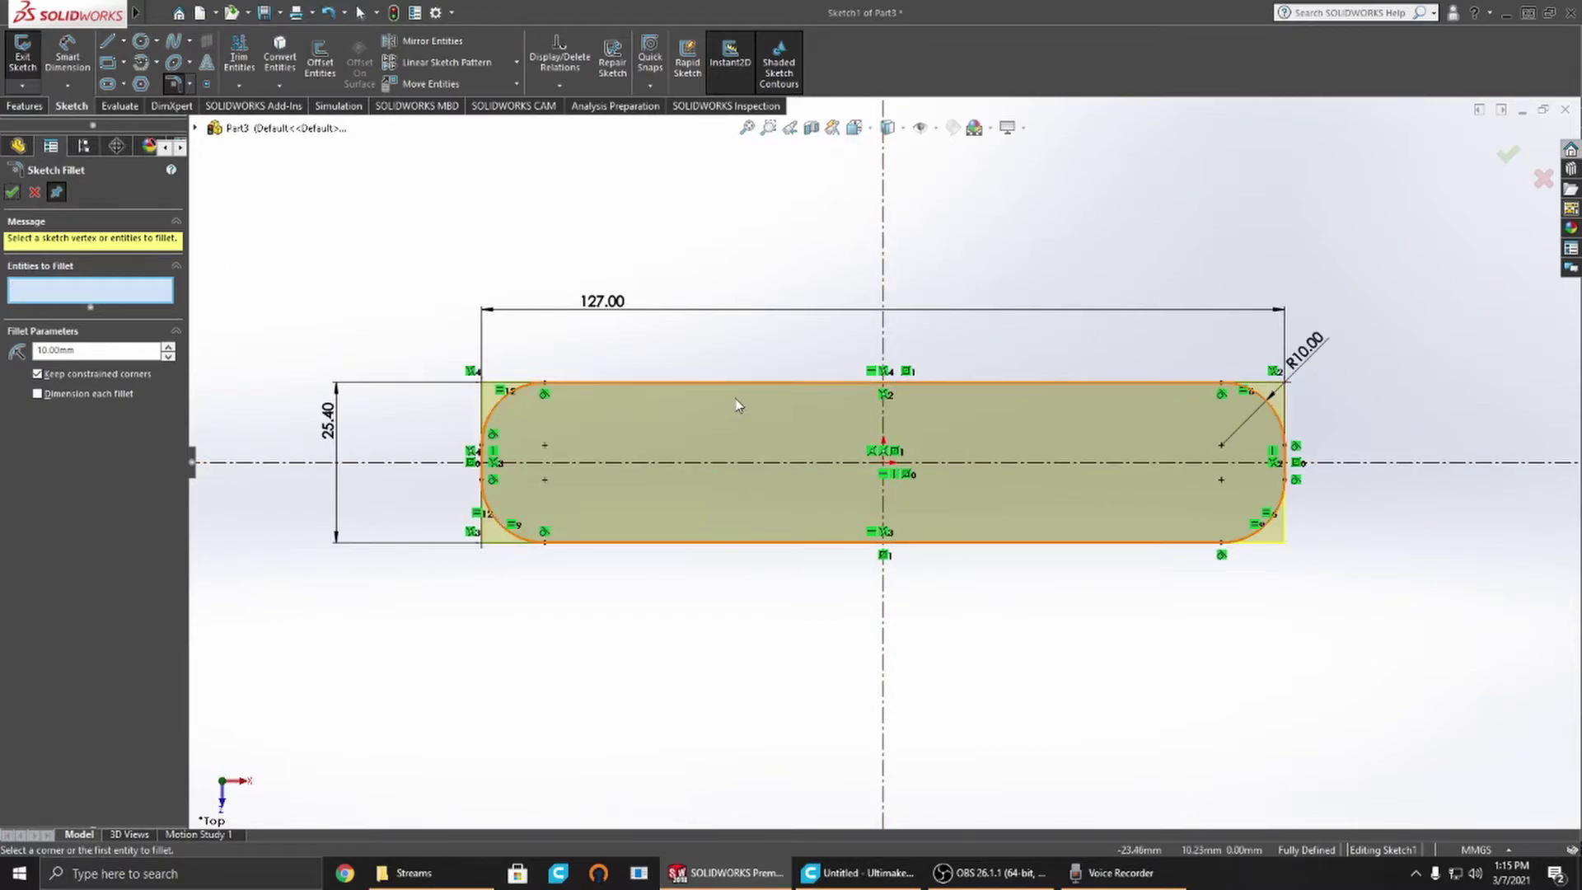
{"action": "left_click", "coordinate": [33, 193]}
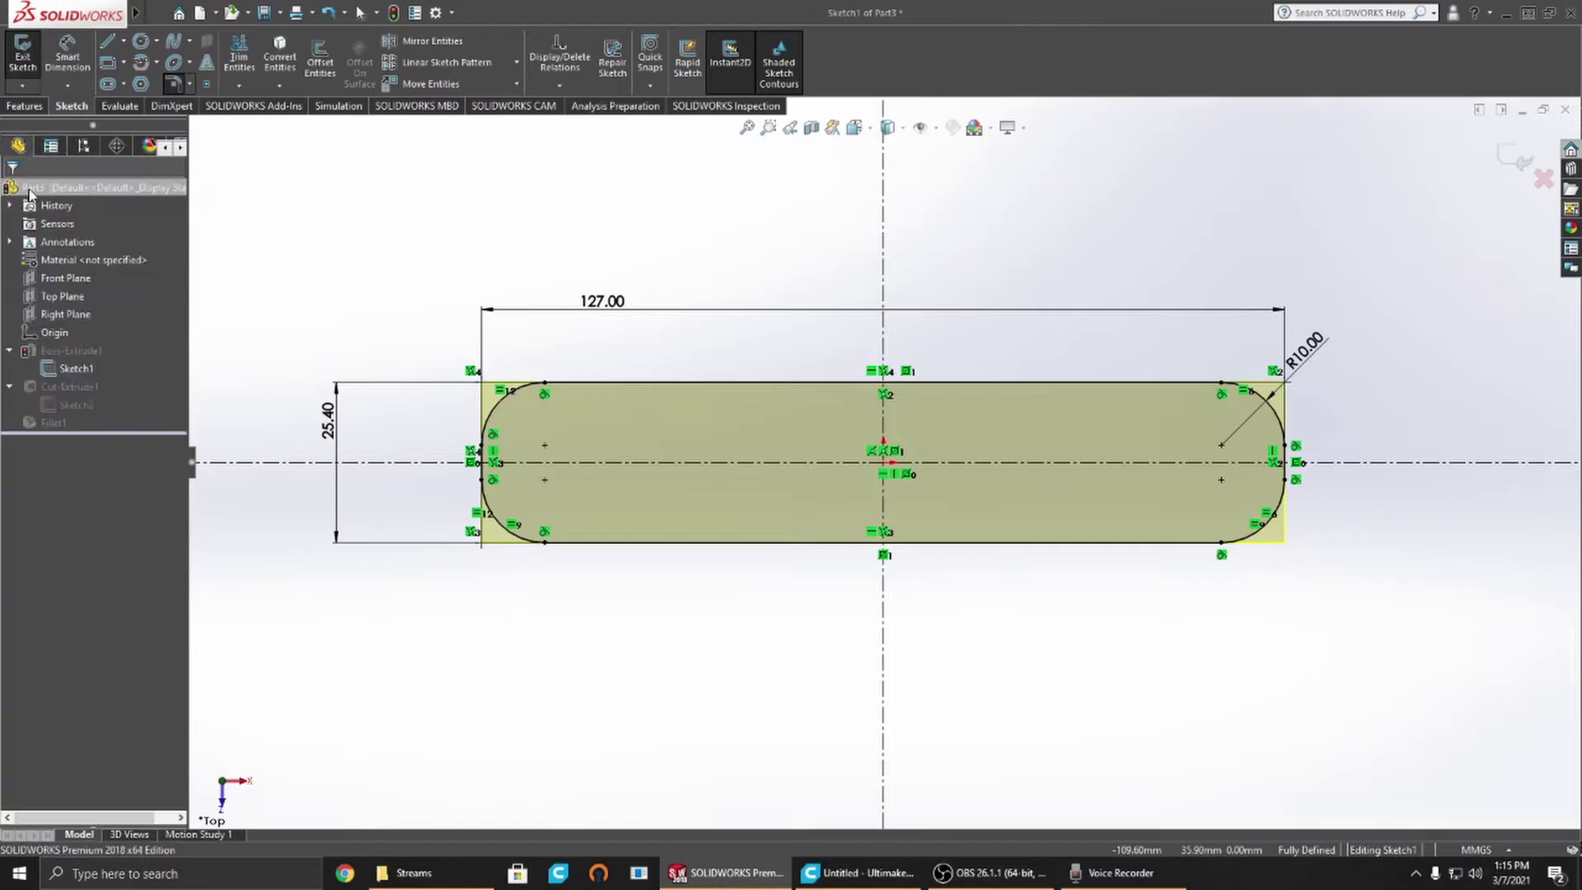
{"action": "left_click", "coordinate": [22, 54]}
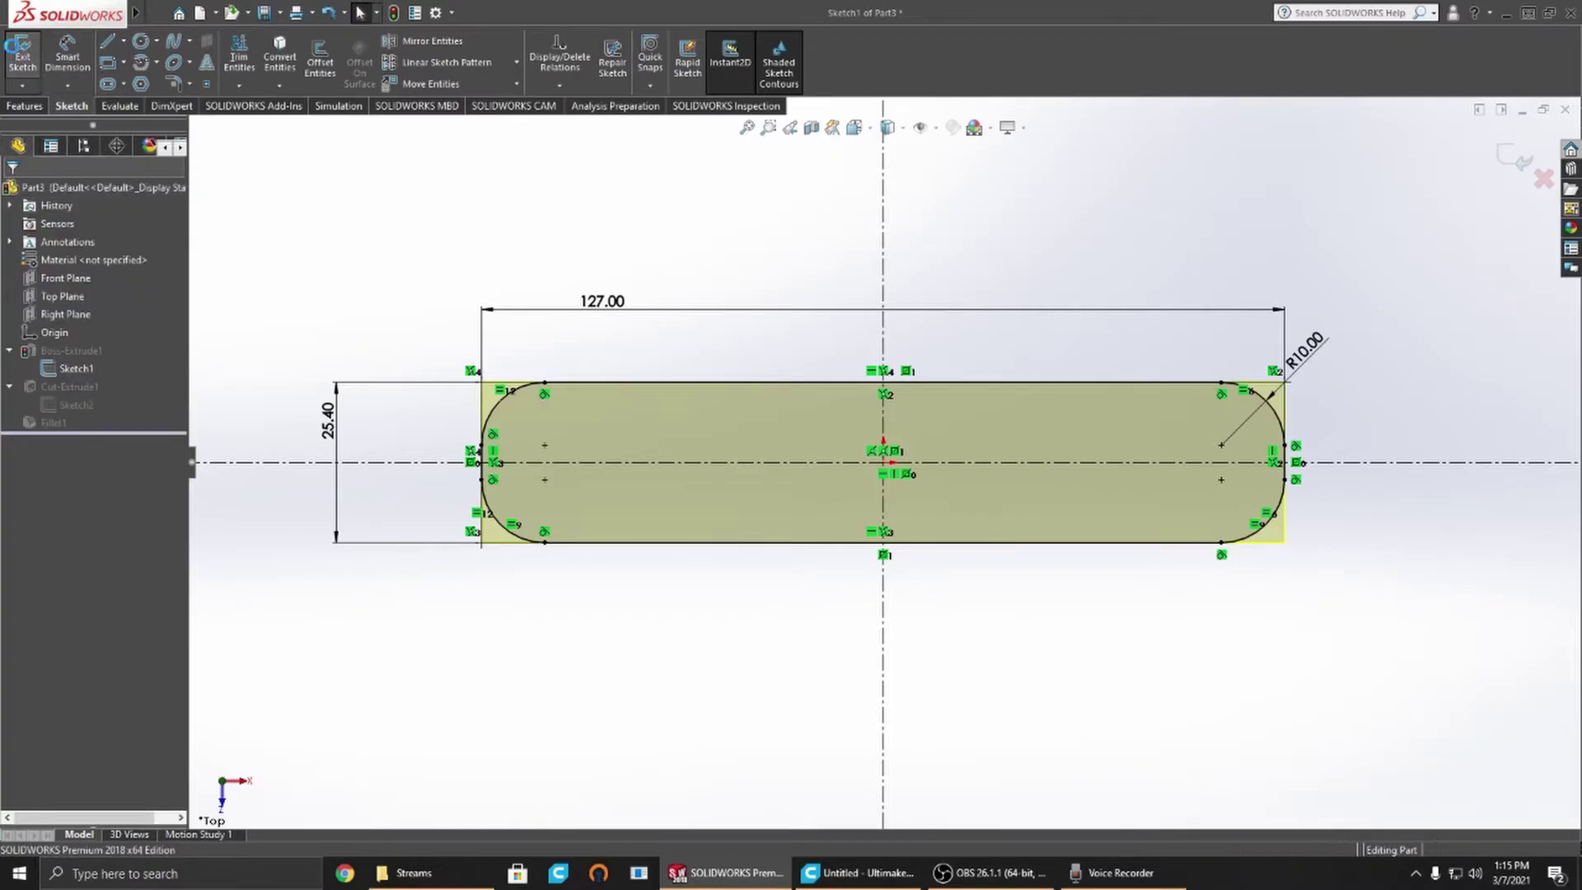
Step: Dismiss the rebuild error, select Fillet1 and undo the 10 mm sketch fillets, then check the part
{"action": "left_click", "coordinate": [488, 142]}
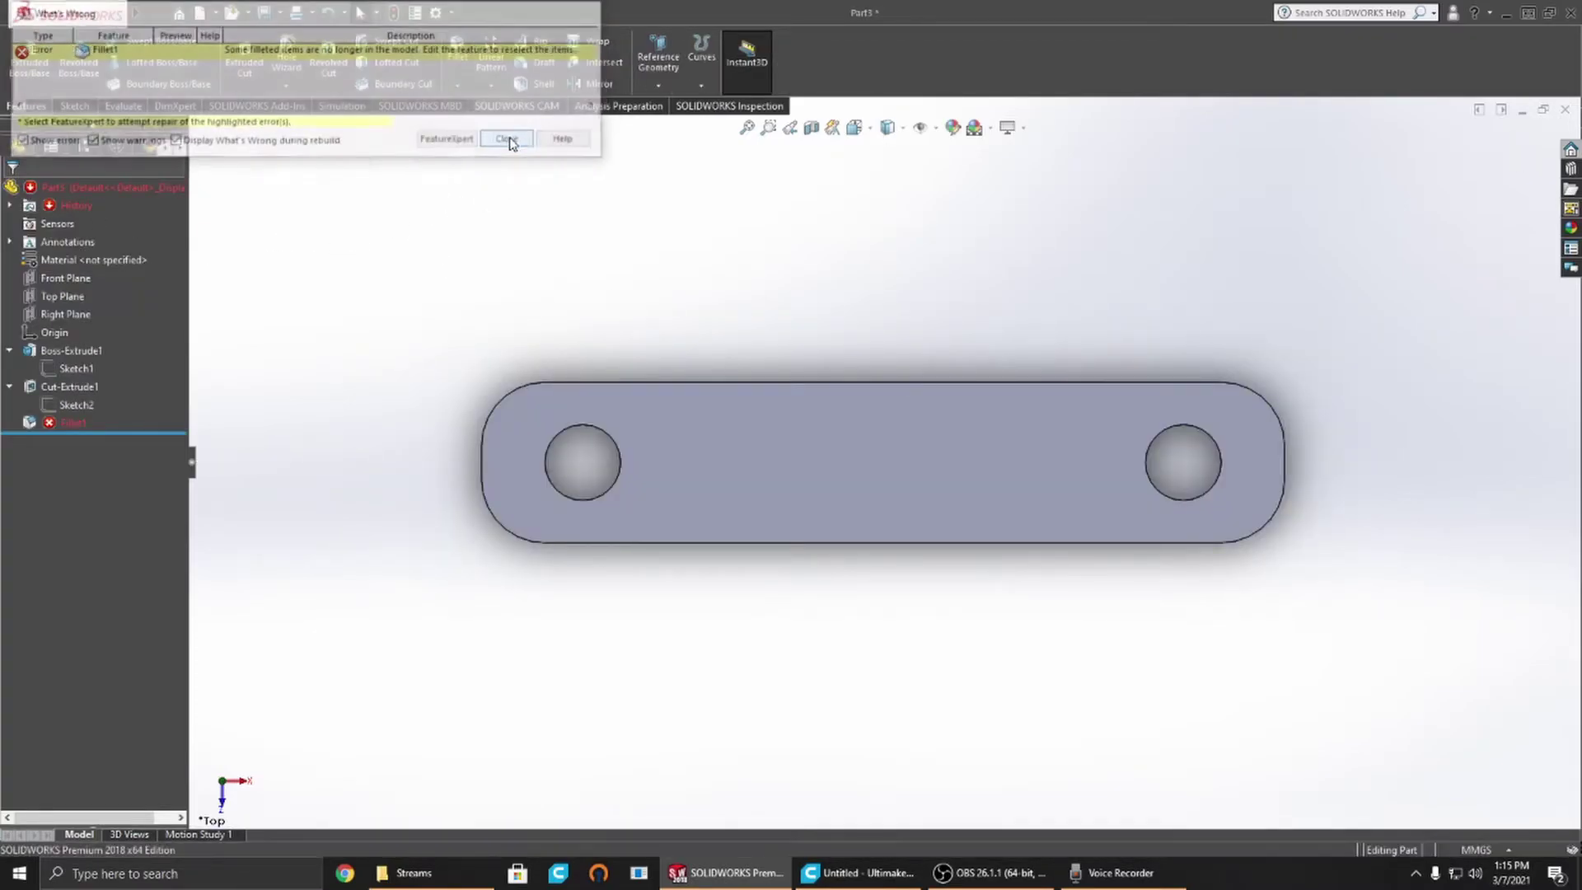
{"action": "key", "text": "ctrl+7"}
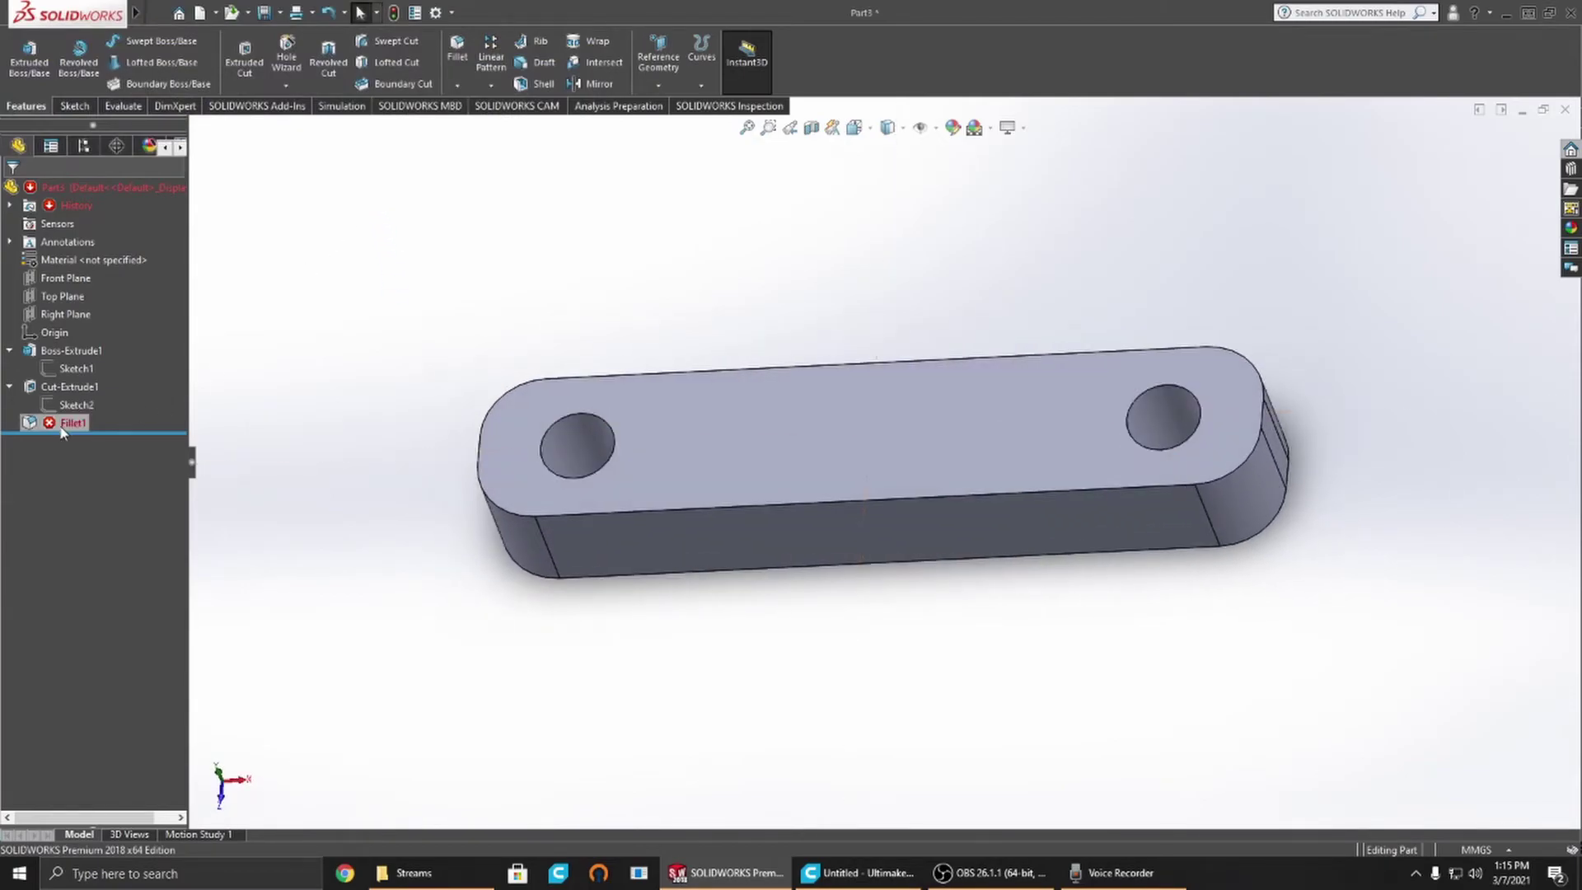
{"action": "left_click", "coordinate": [73, 423]}
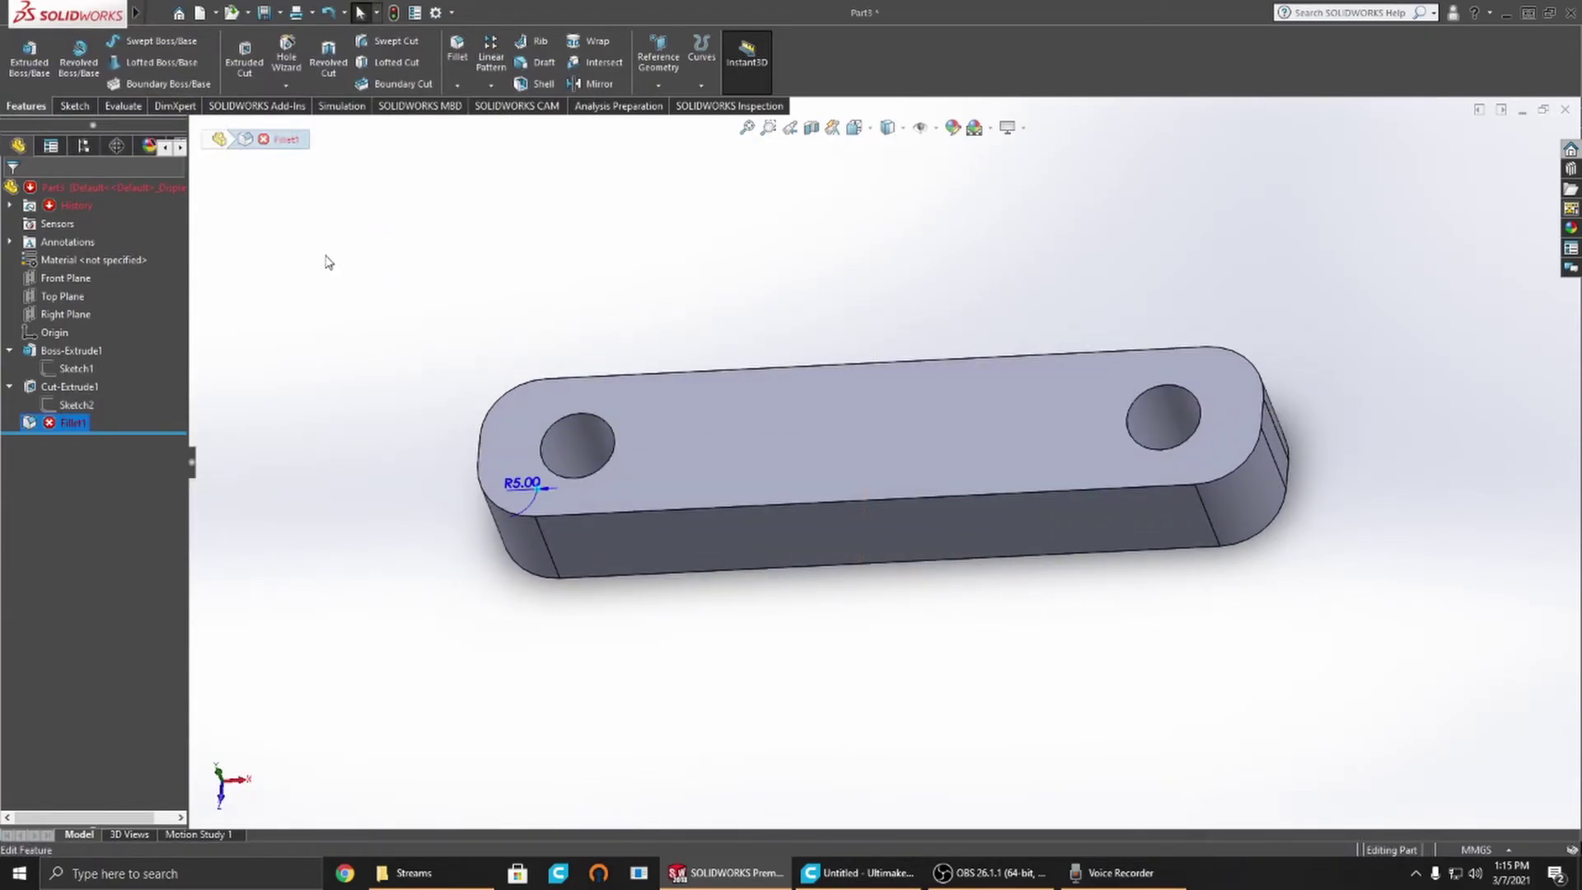
{"action": "key", "text": "ctrl+z"}
{"action": "key", "text": "ctrl+z"}
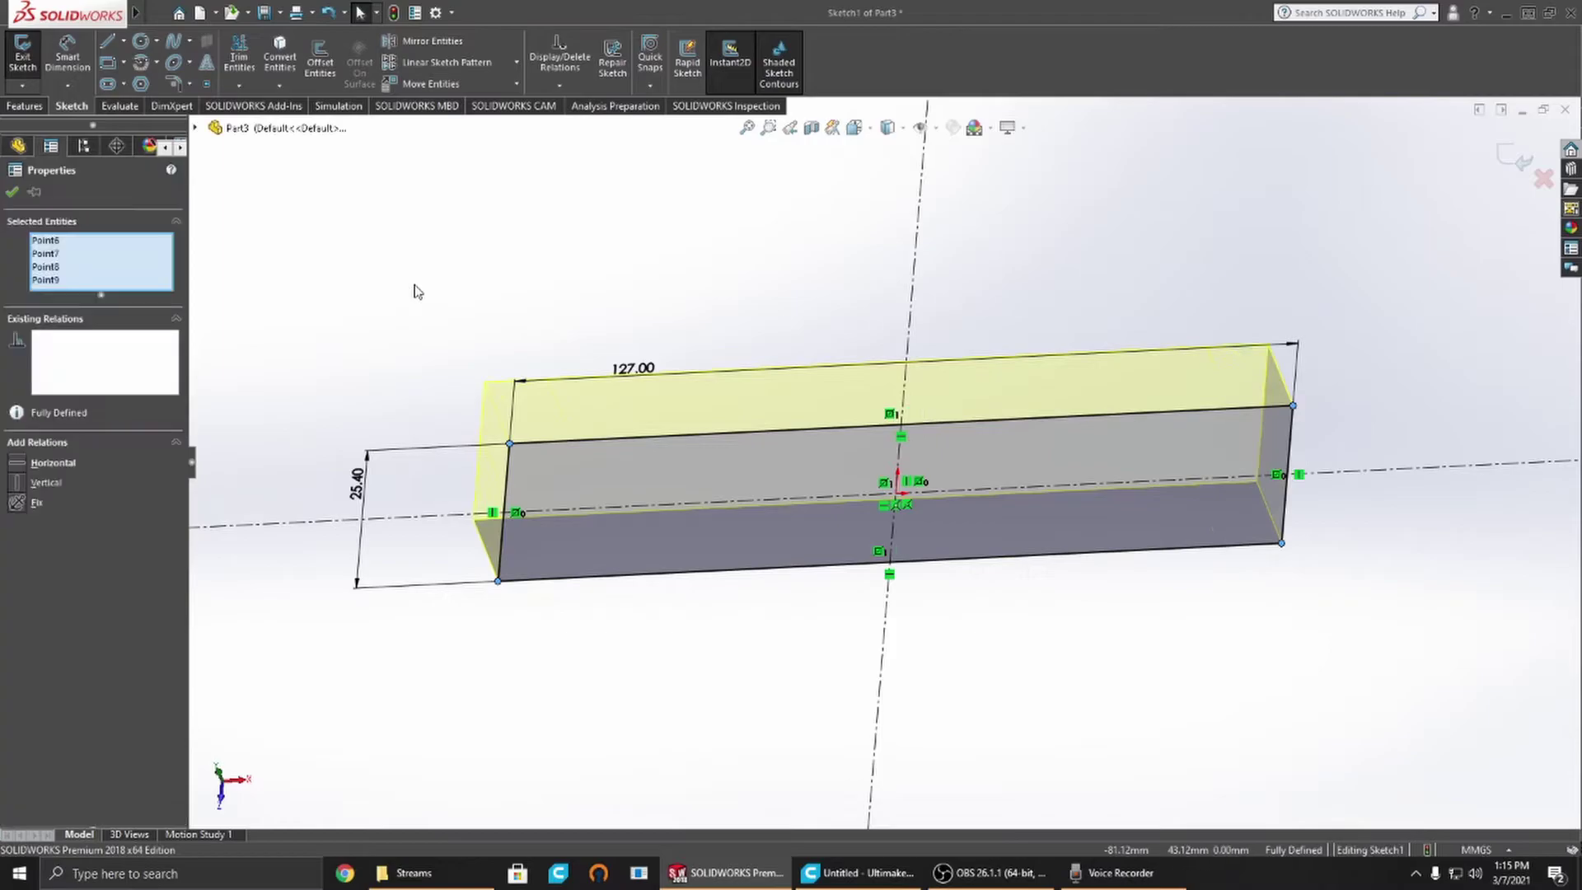
{"action": "middle_click_drag", "start_coordinate": [495, 345], "coordinate": [565, 206]}
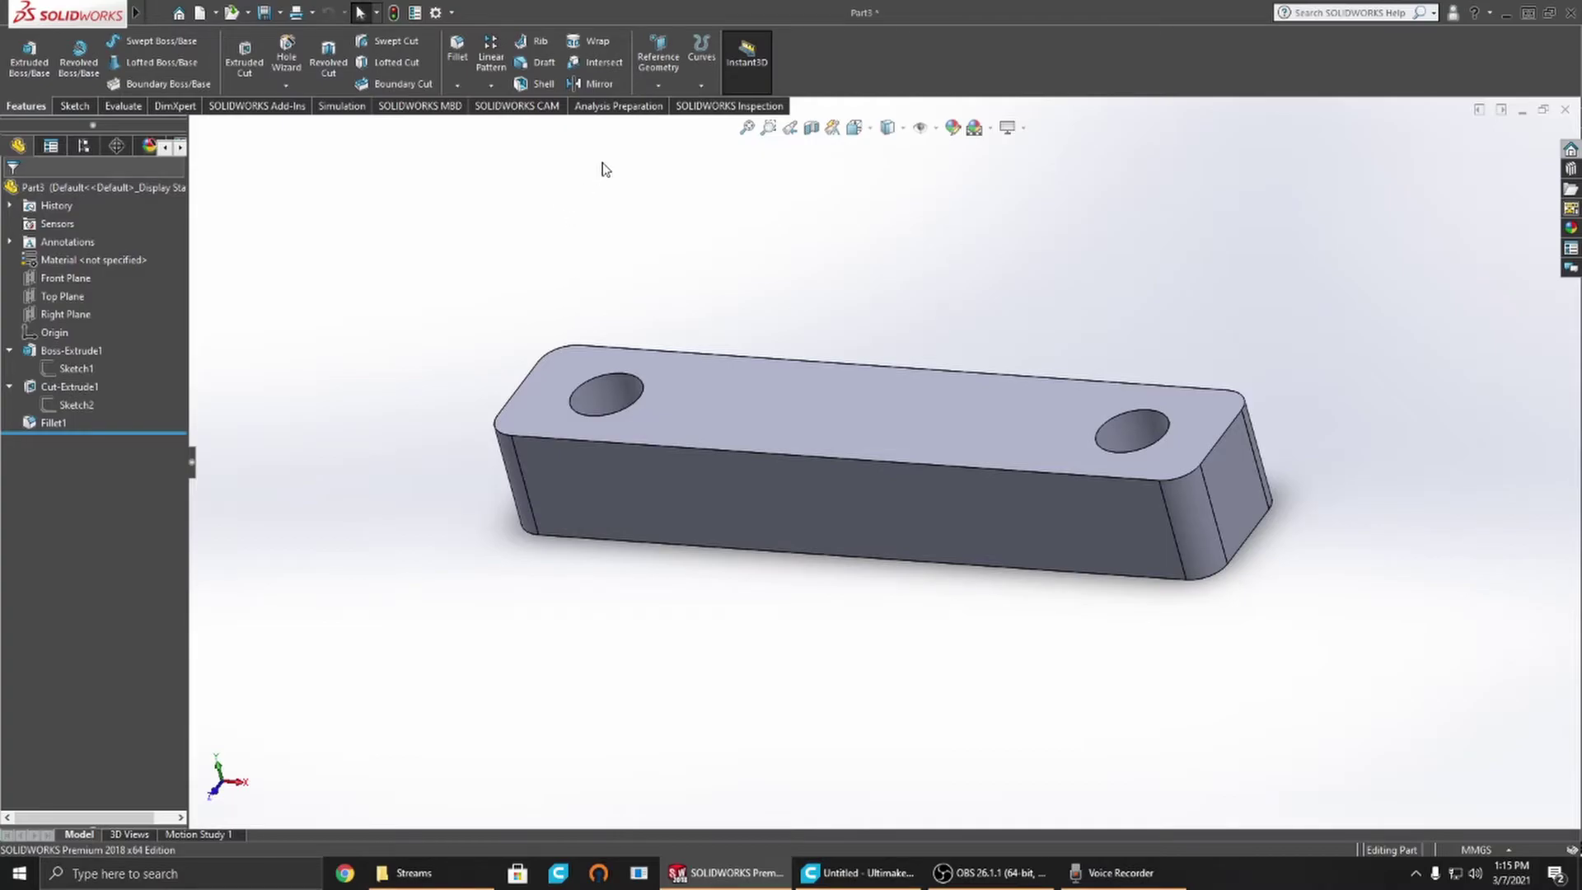
Step: Save the part as 'TRansmission Spacer' in the intake folder, replacing the existing file
{"action": "key", "text": "ctrl+s"}
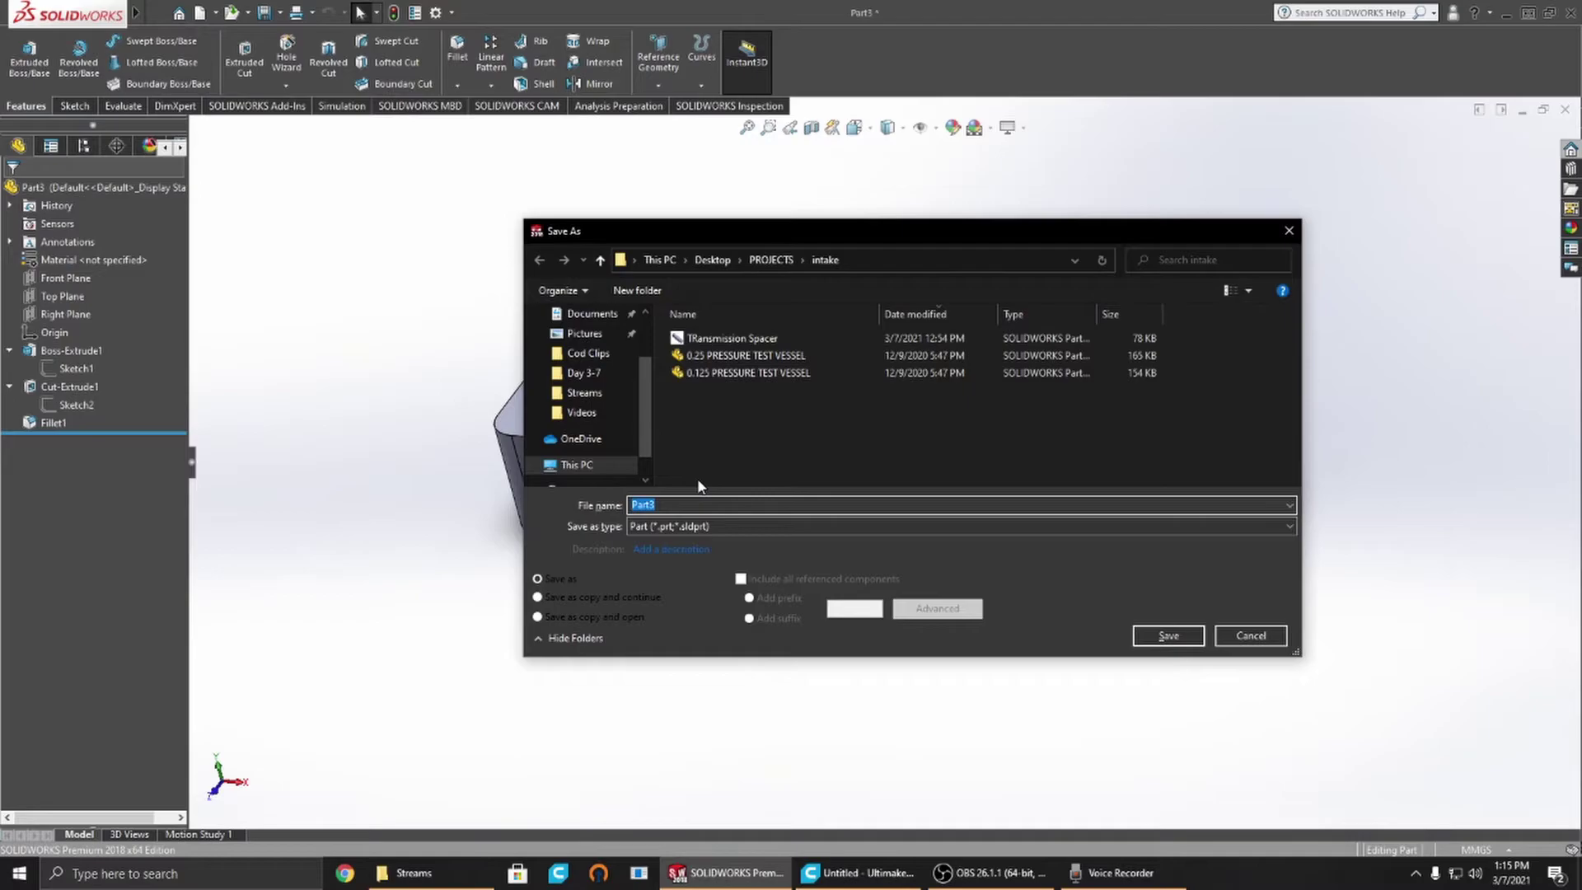
{"action": "type", "text": "Transmission Spacer"}
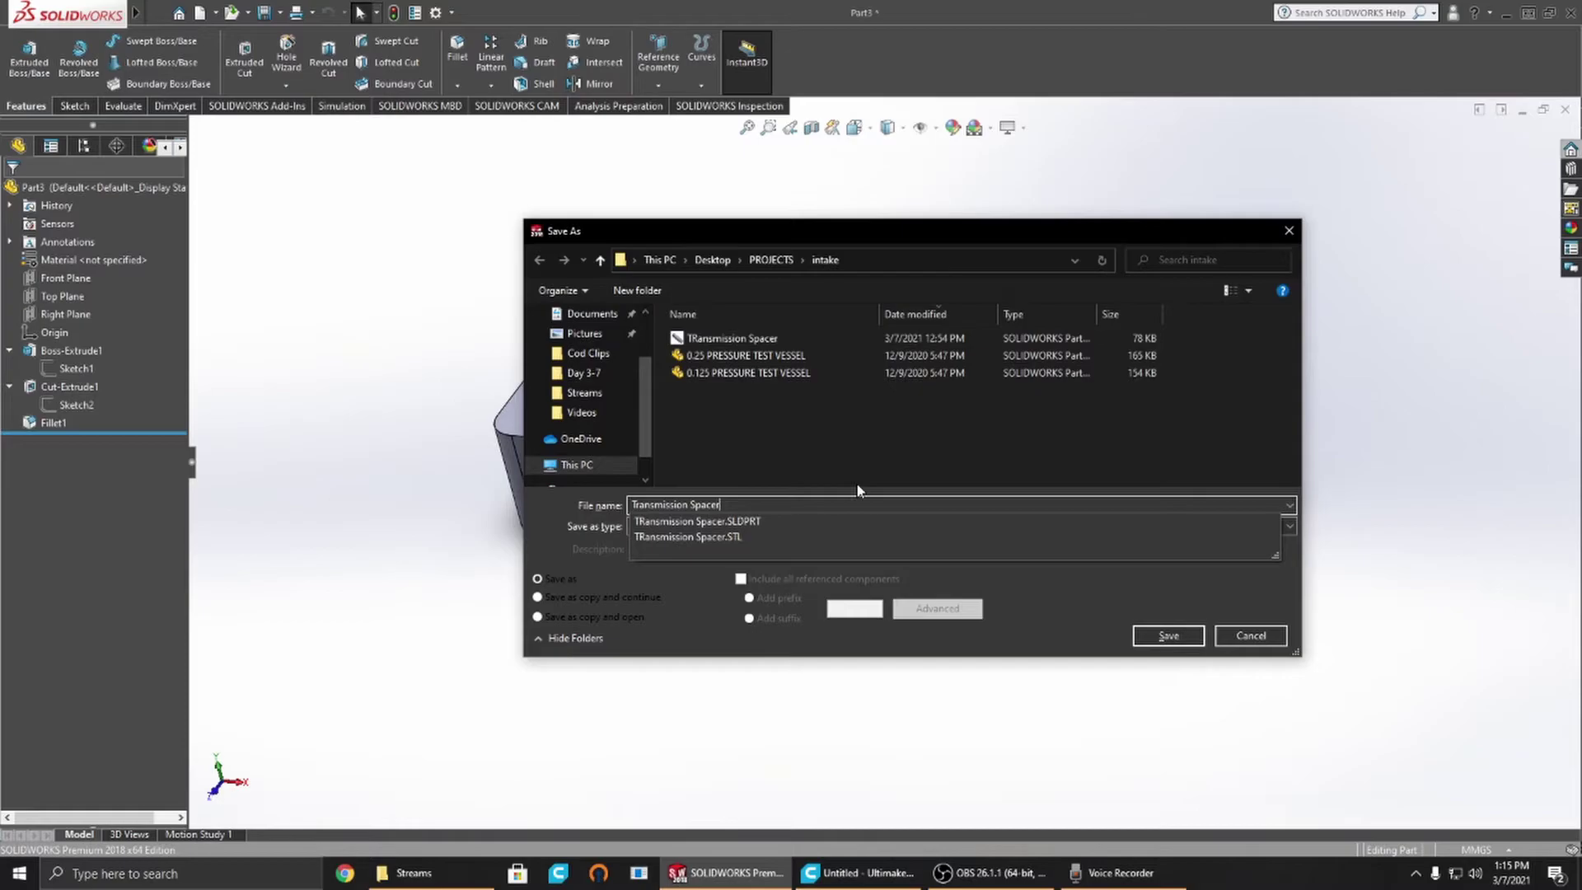
{"action": "left_click", "coordinate": [1164, 635]}
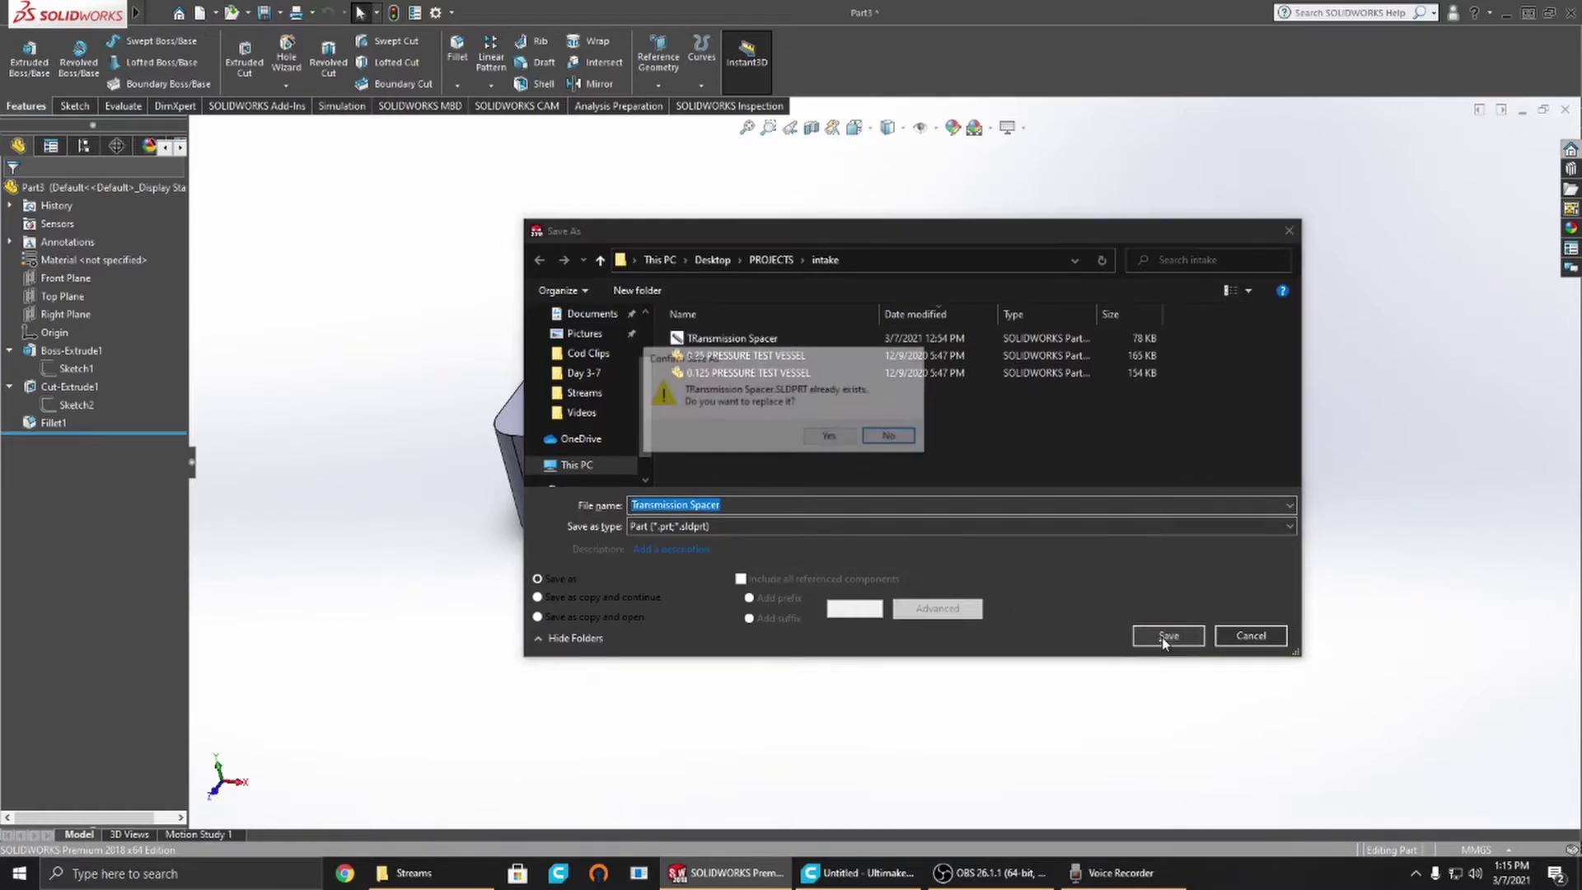
{"action": "left_click", "coordinate": [830, 438]}
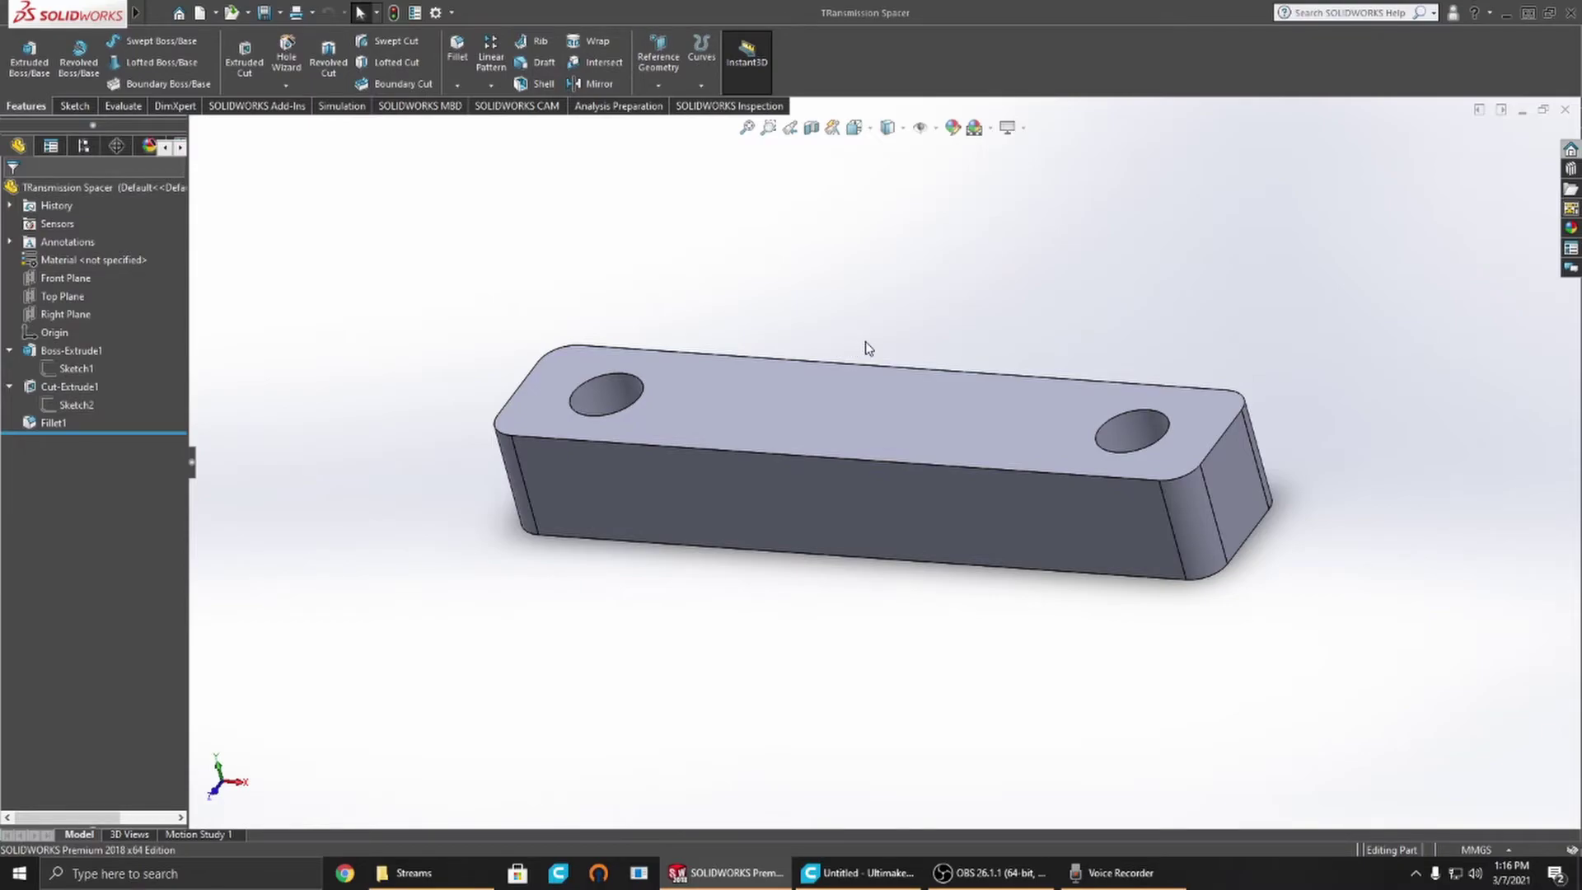
Step: Orbit the part, then start a Save As copy with the STL (*.stl) format
{"action": "middle_click_drag", "start_coordinate": [839, 427], "coordinate": [234, 399]}
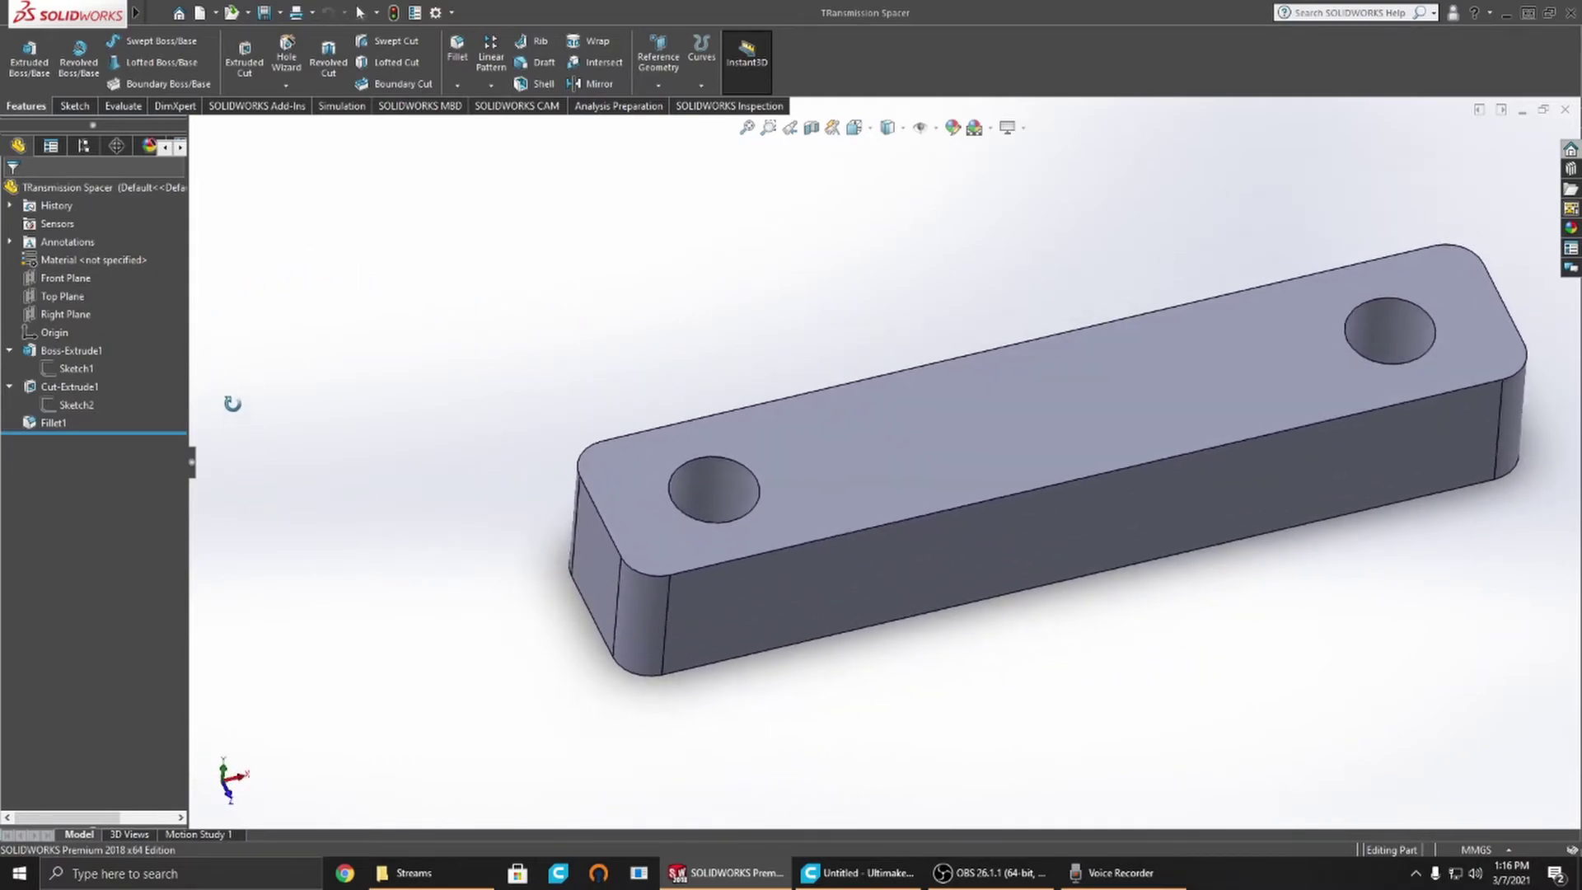
{"action": "key", "text": "ctrl+Left"}
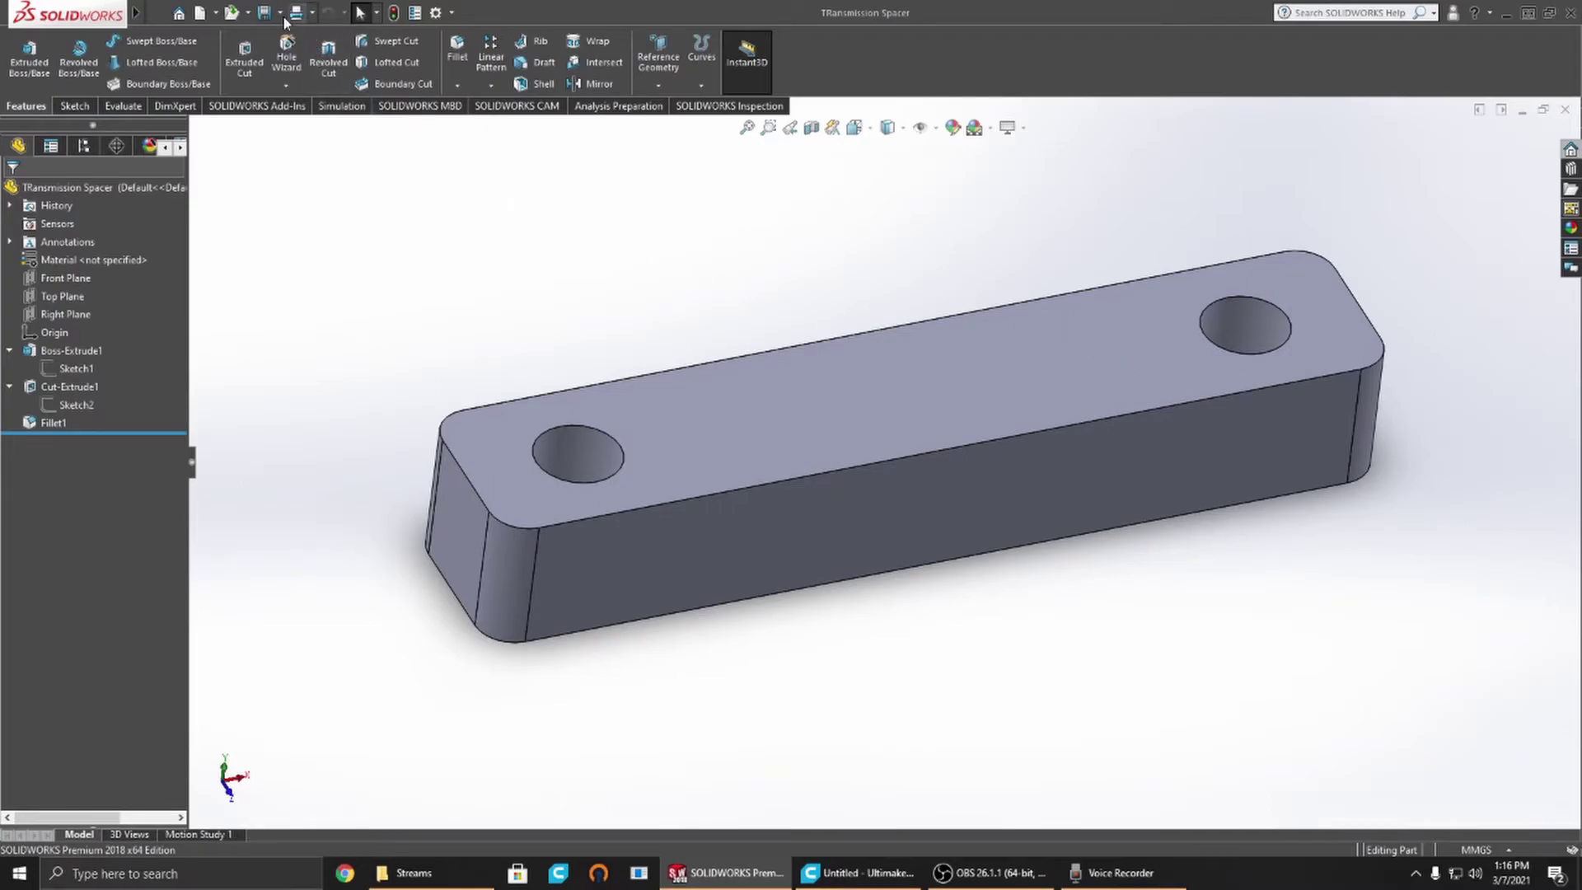
{"action": "left_click", "coordinate": [279, 14]}
{"action": "left_click", "coordinate": [299, 53]}
{"action": "left_click", "coordinate": [782, 529]}
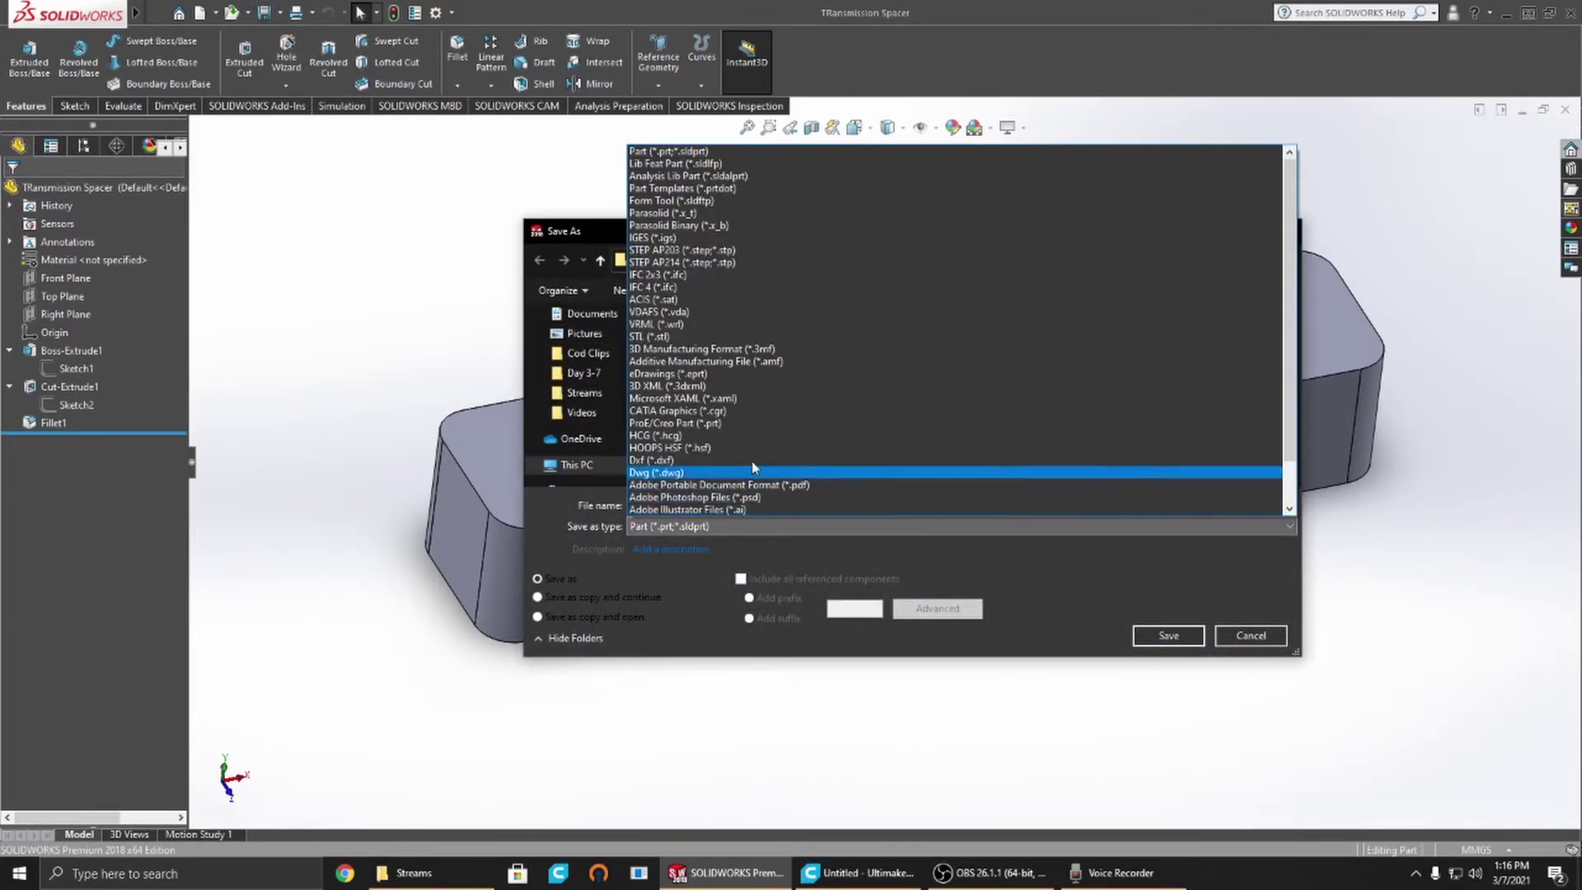
{"action": "left_click", "coordinate": [724, 335]}
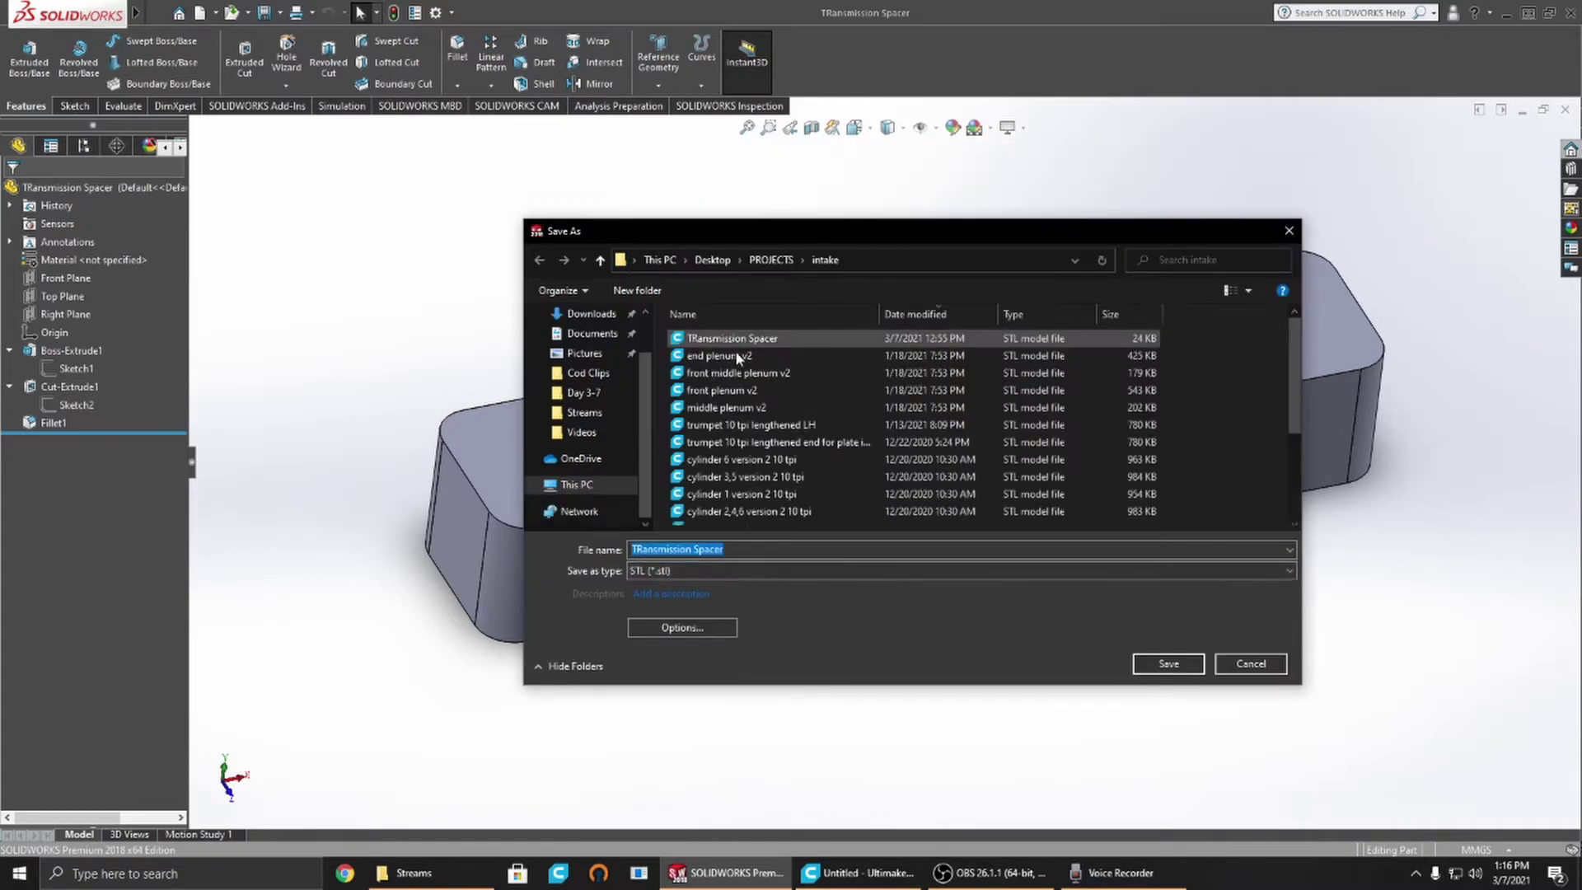
Step: Export TRansmission Spacer.STL as binary STL, replacing the old file and accepting the summary
{"action": "left_click", "coordinate": [1169, 663]}
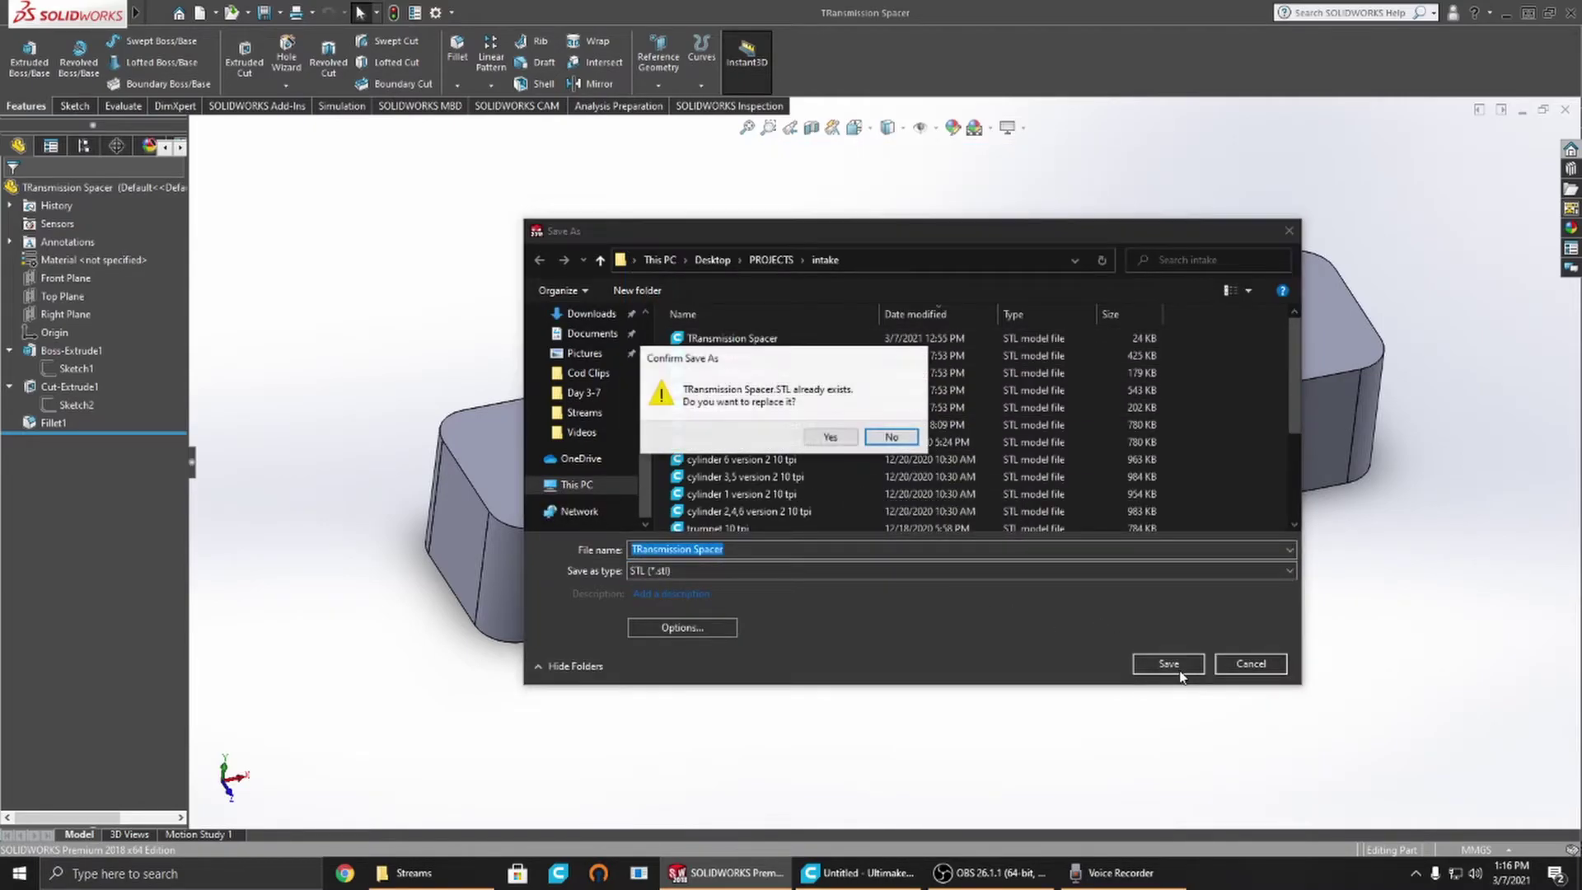
{"action": "left_click", "coordinate": [841, 439]}
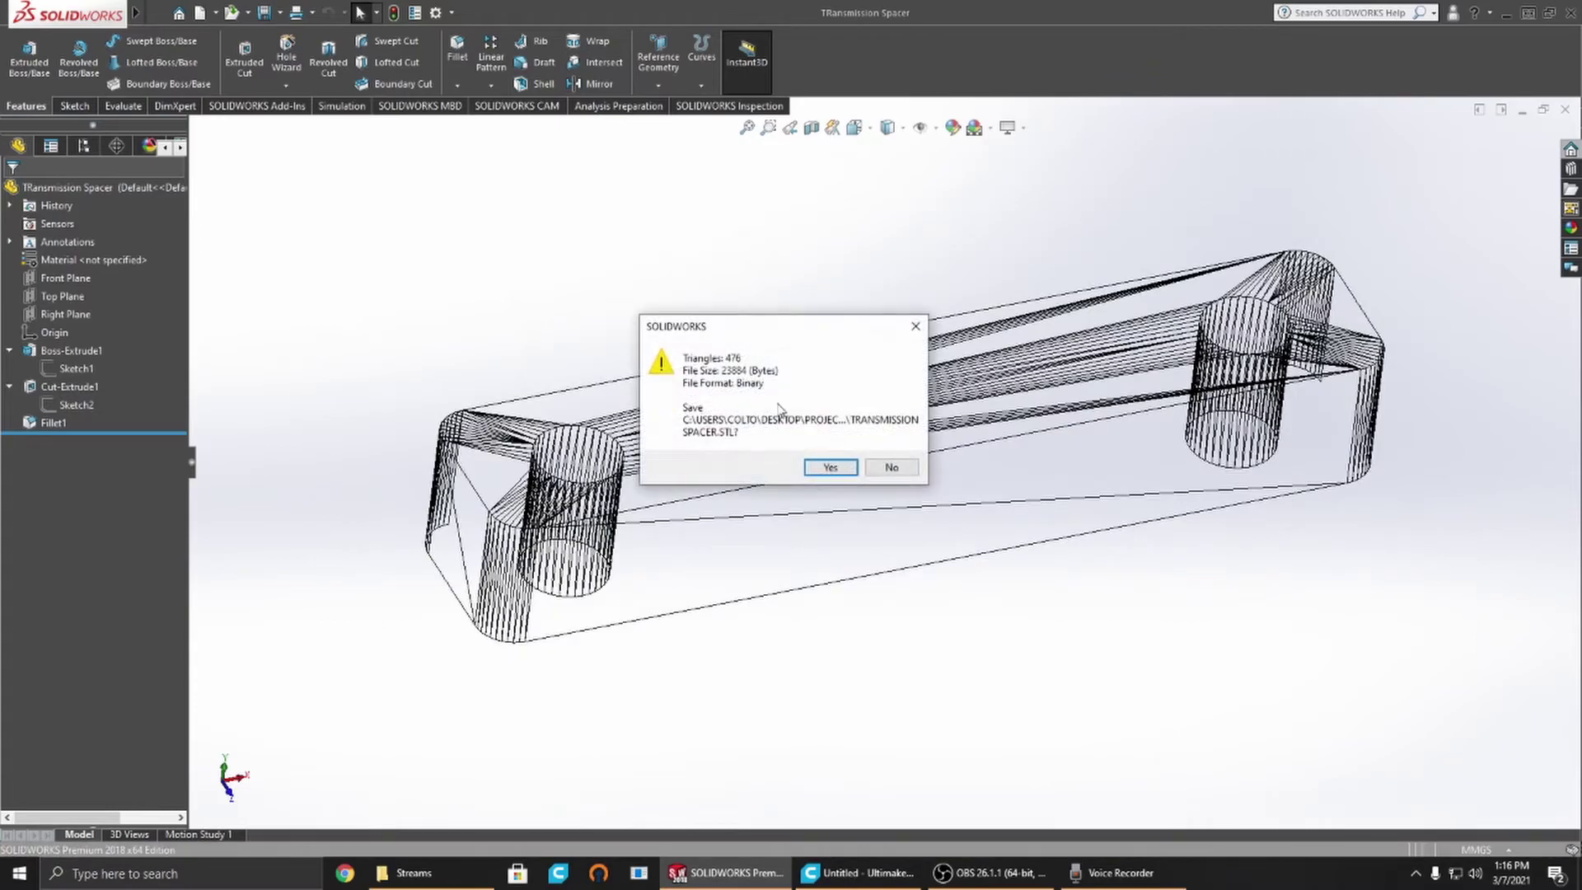
{"action": "left_click_drag", "start_coordinate": [796, 338], "coordinate": [1121, 565]}
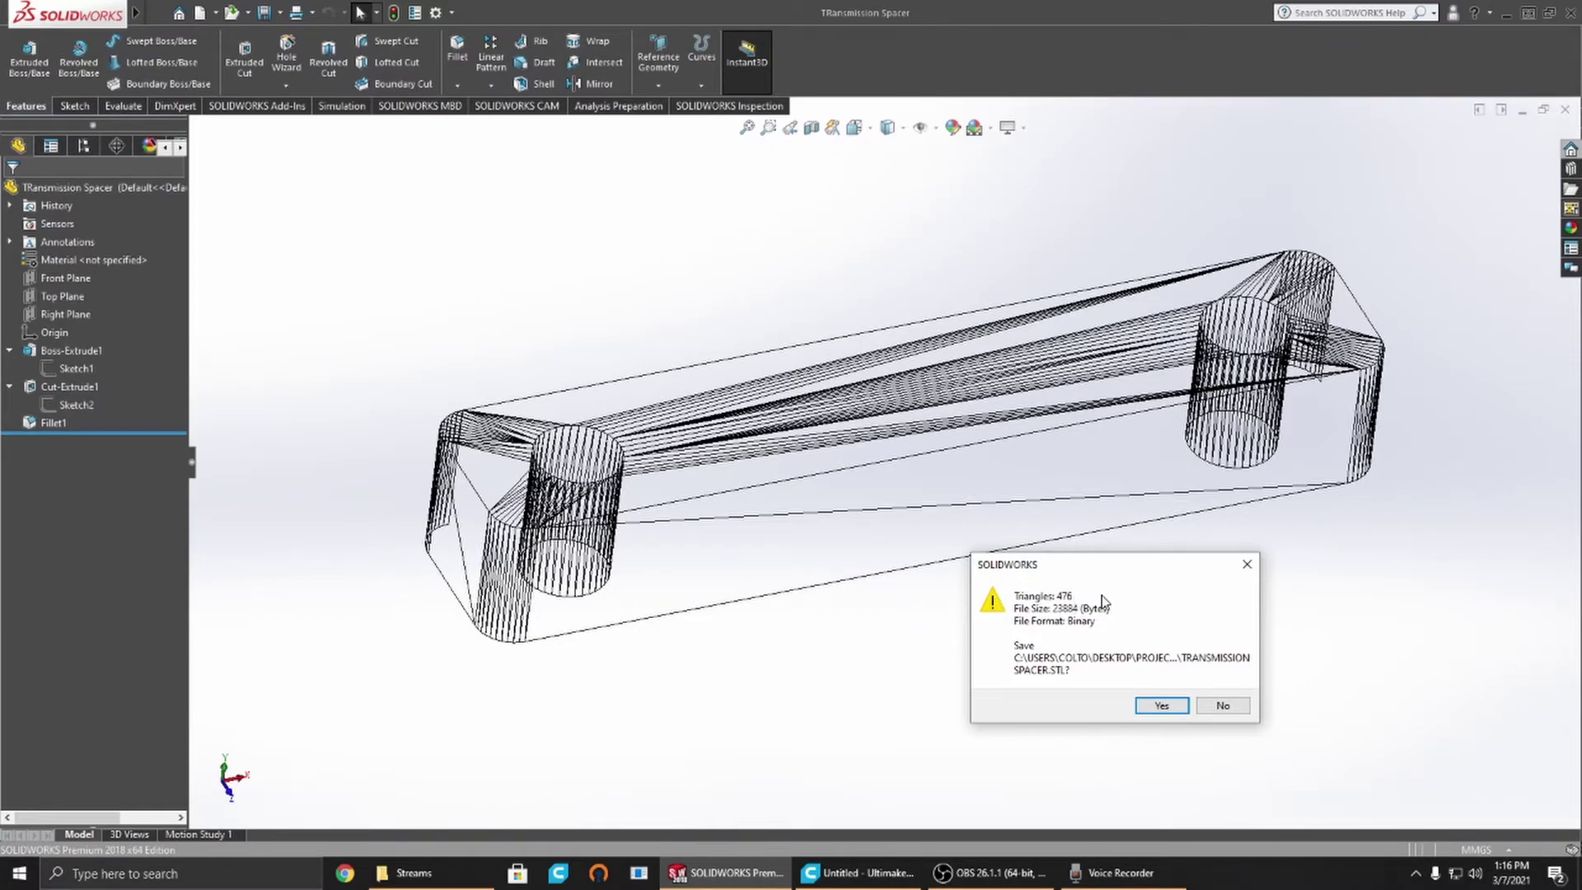
{"action": "left_click", "coordinate": [1152, 707]}
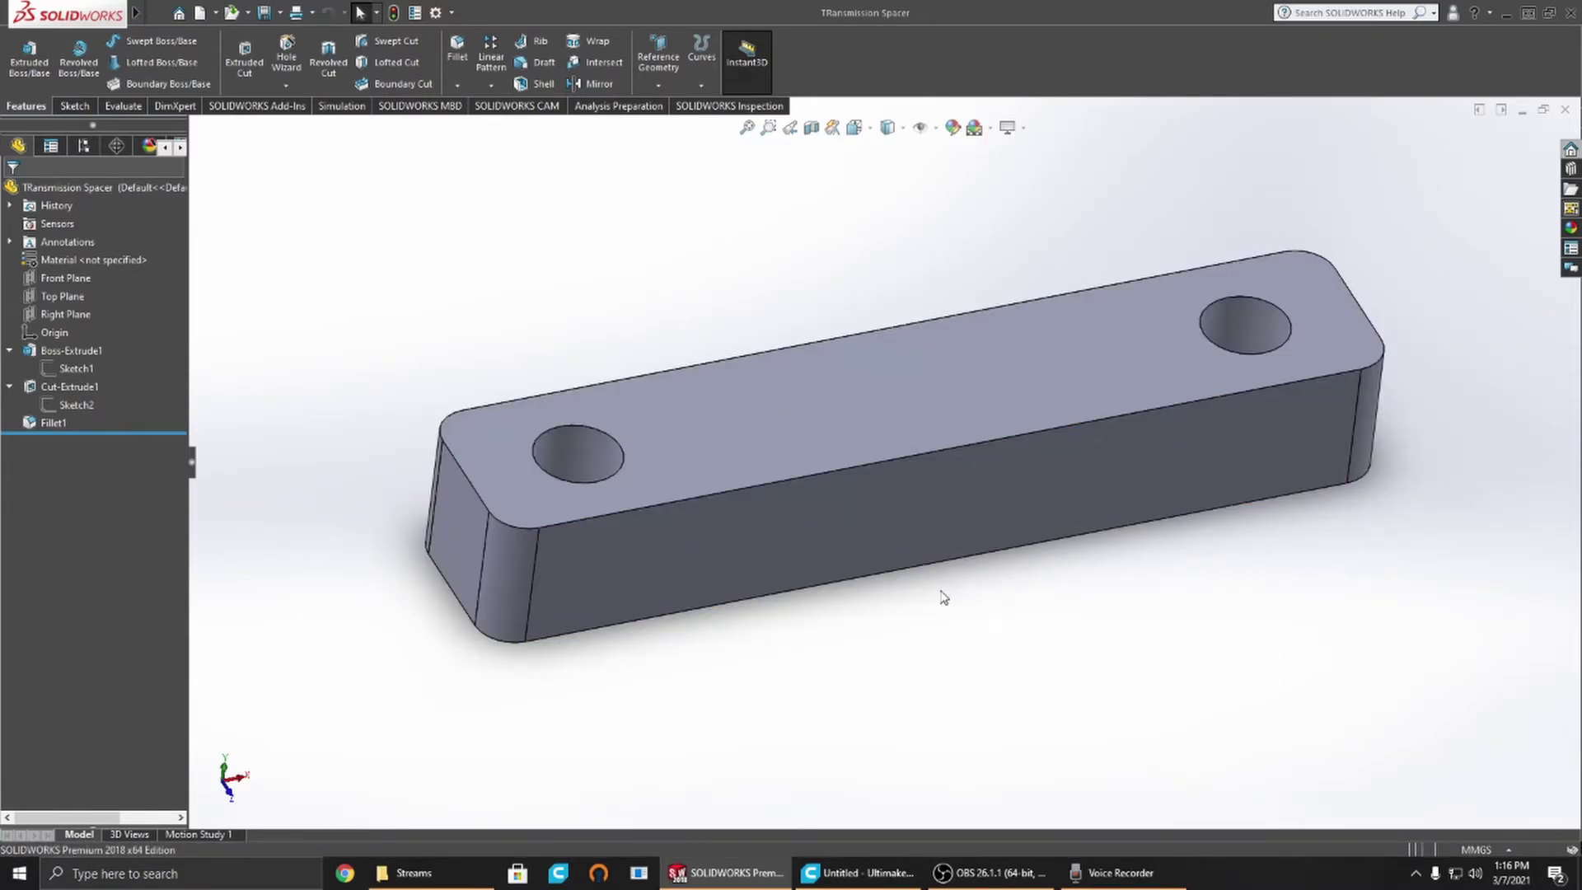
{"action": "middle_click_drag", "start_coordinate": [946, 594], "coordinate": [916, 776]}
Step: In Cura, open TRansmission Spacer.STL onto the Creality Ender-3 build plate
{"action": "left_click", "coordinate": [894, 872]}
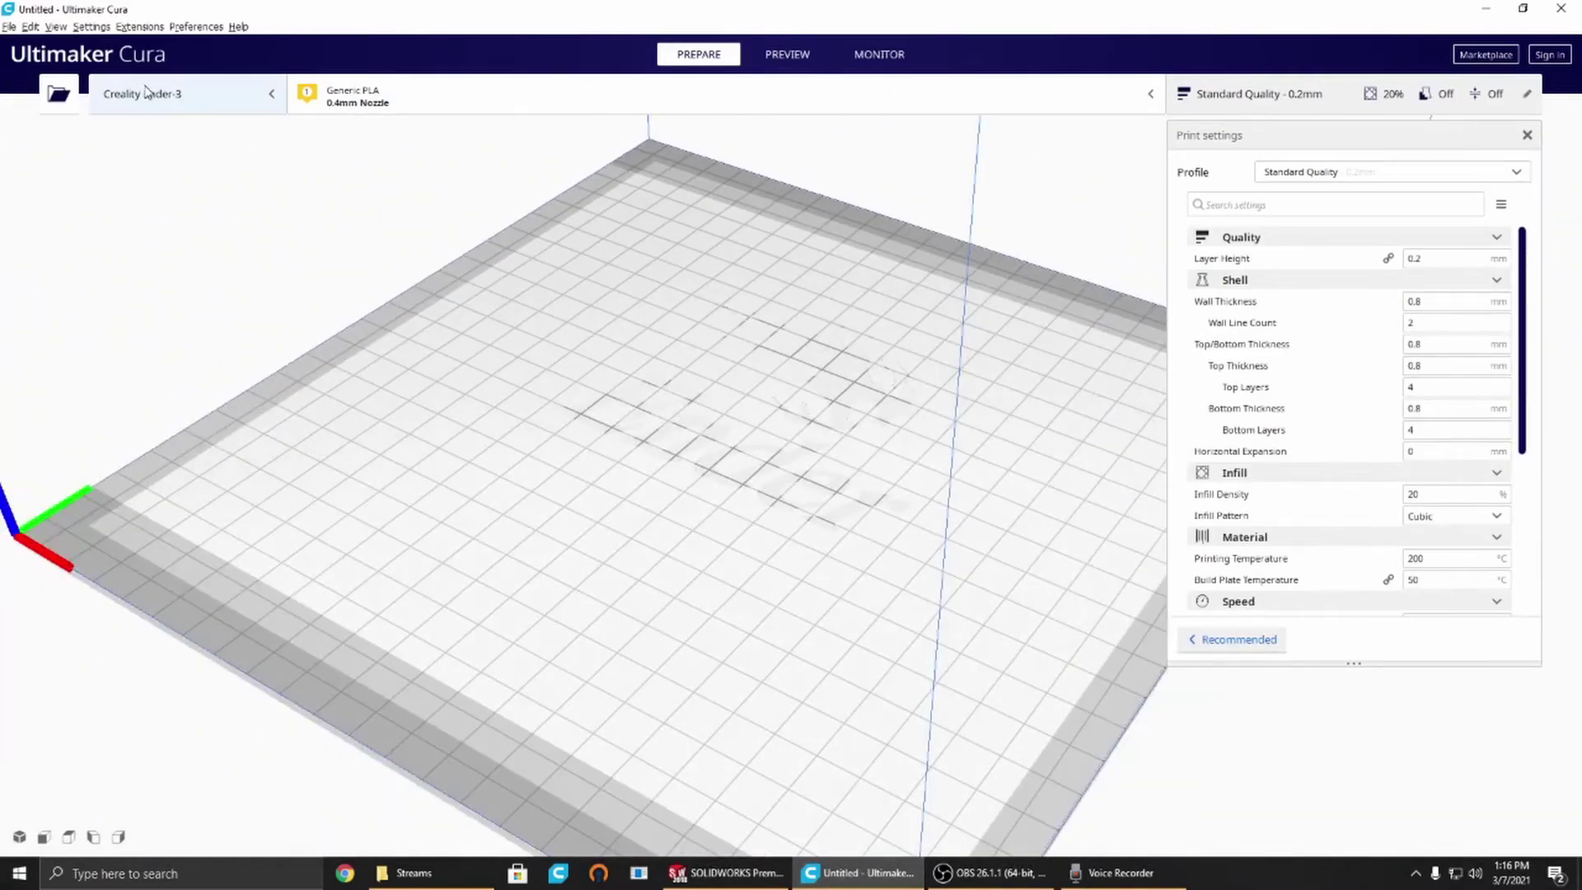
{"action": "left_click", "coordinate": [59, 93]}
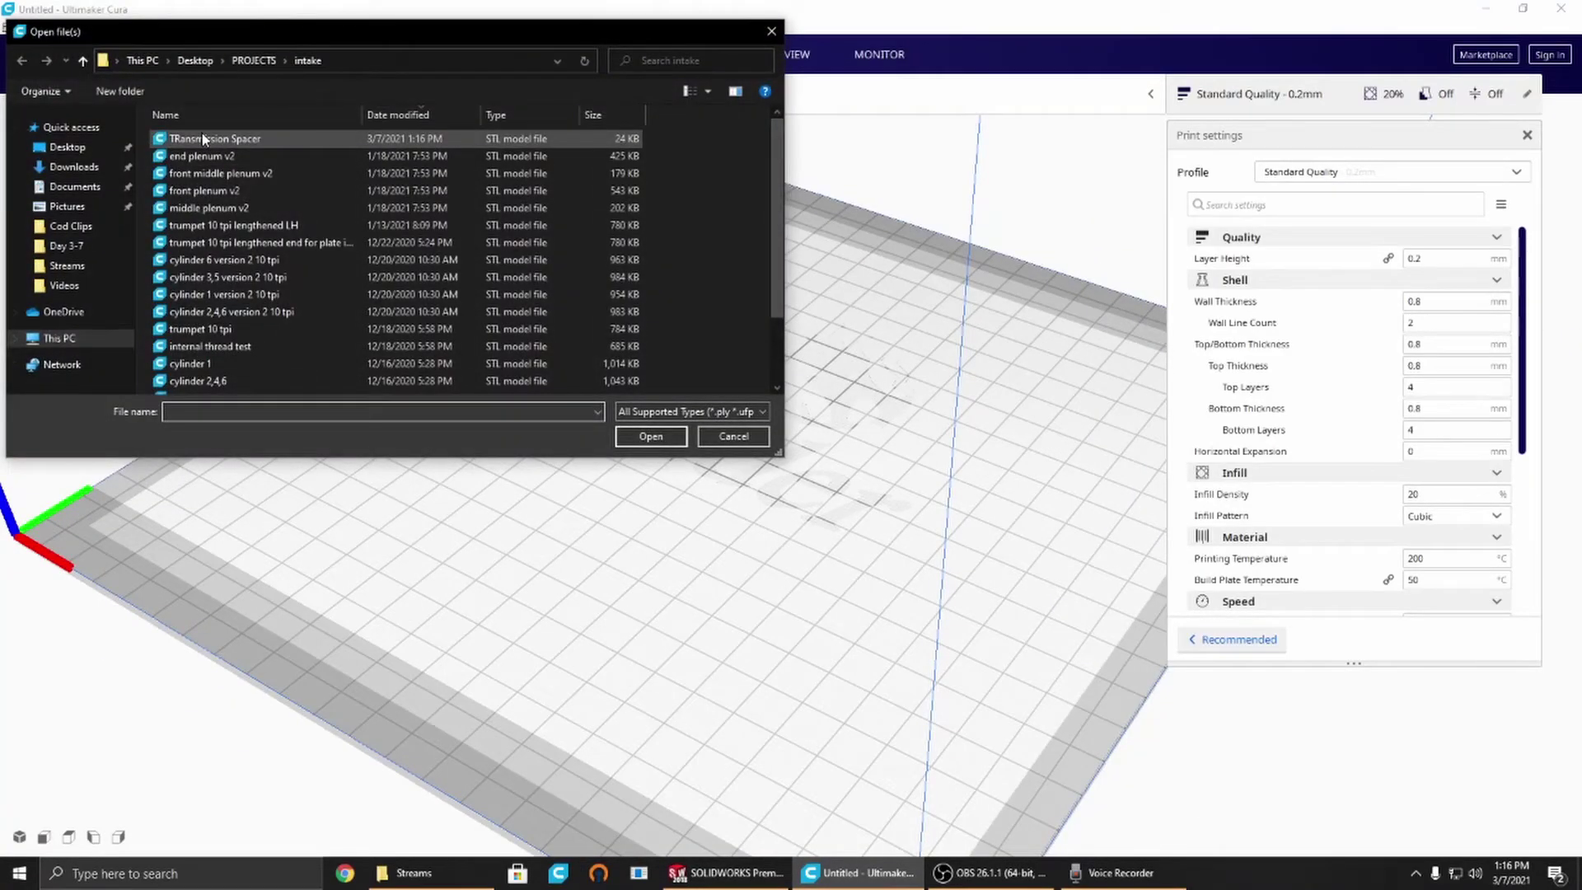
{"action": "left_click", "coordinate": [202, 138]}
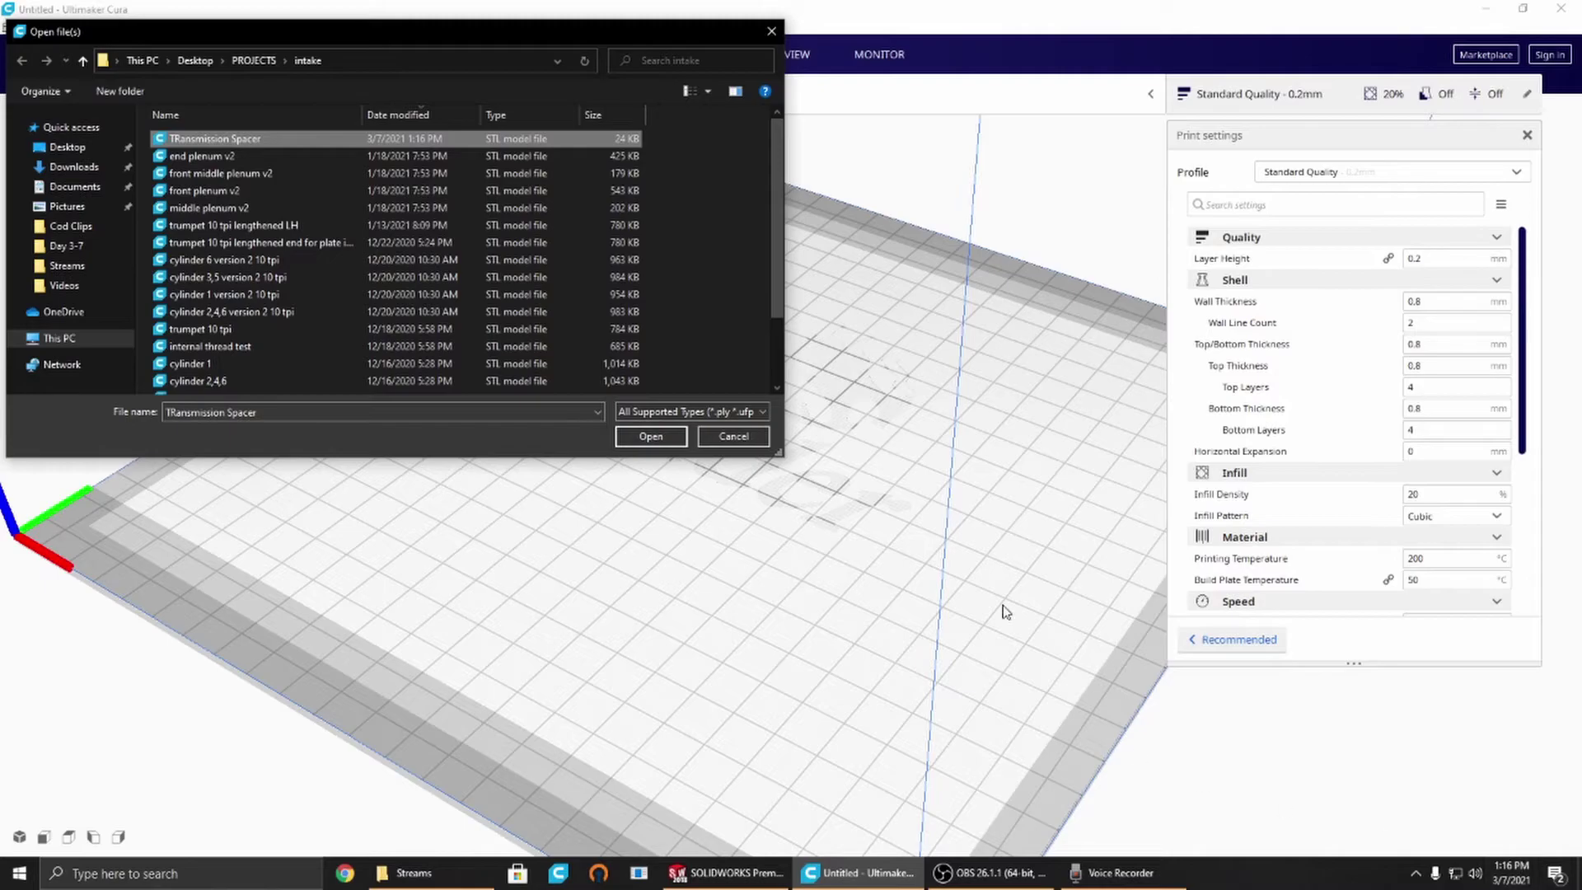
{"action": "left_click", "coordinate": [651, 436]}
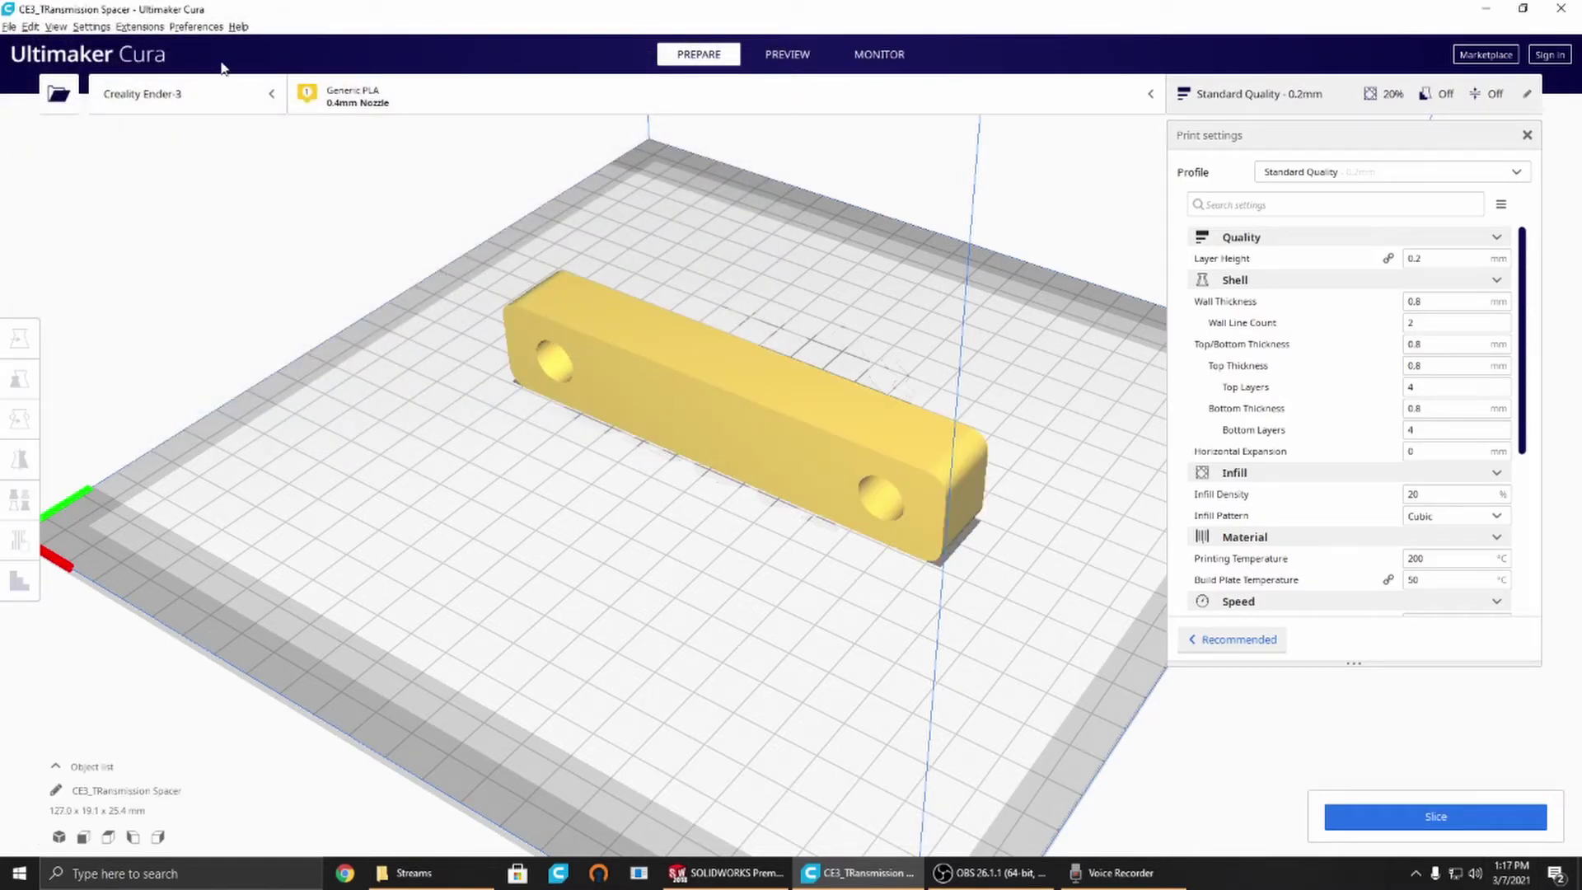
Step: Lay the spacer flat by its top face so it measures 127.0 x 25.4 x 19.1 mm
{"action": "left_click", "coordinate": [688, 409]}
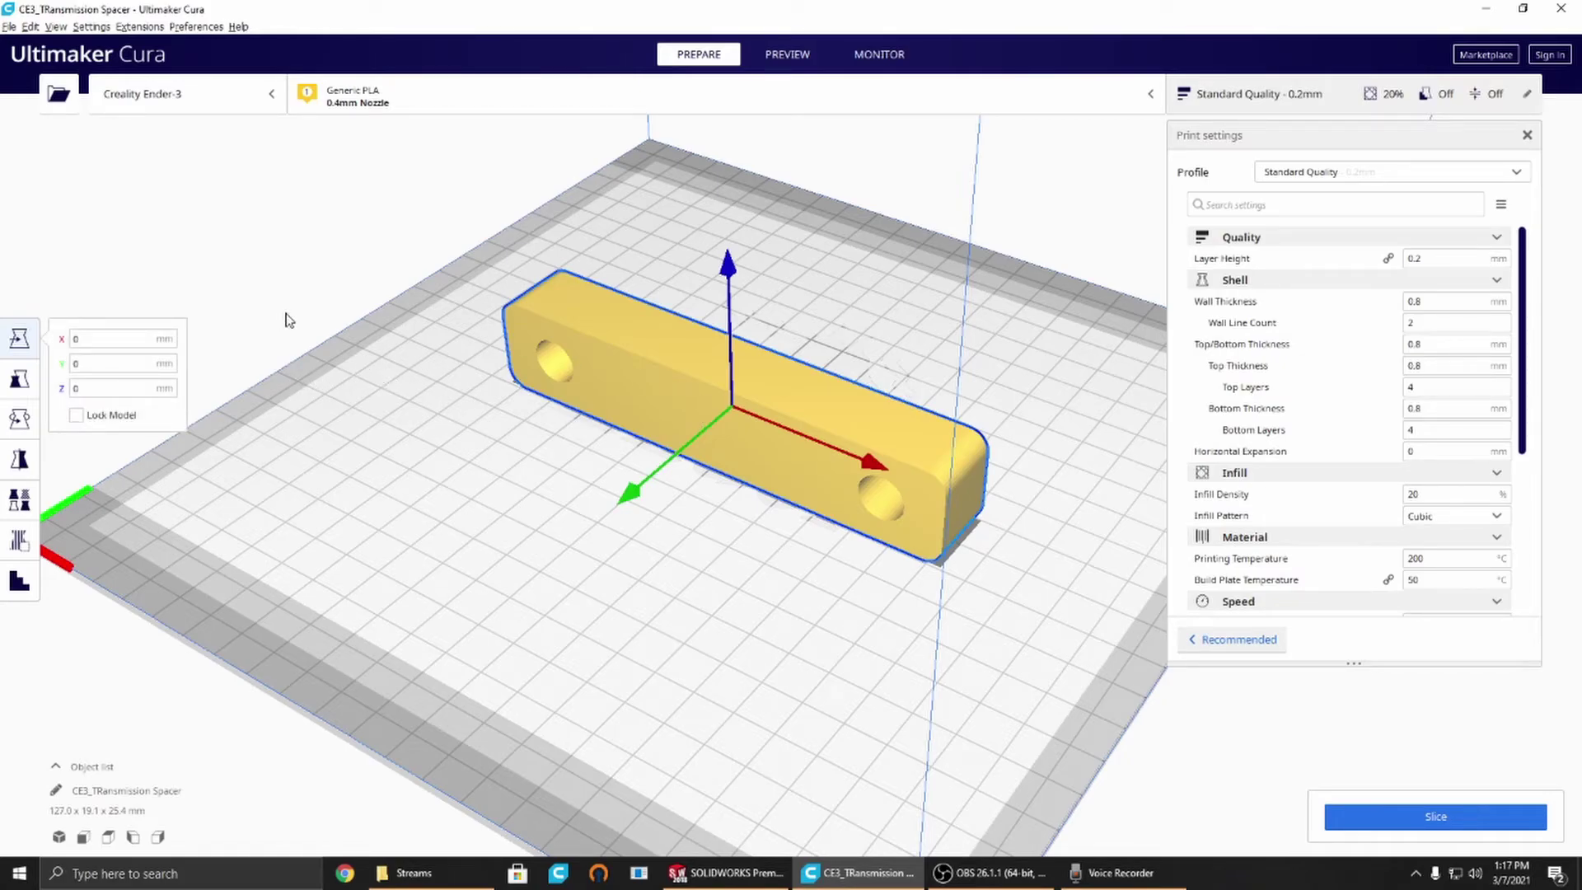
{"action": "left_click", "coordinate": [22, 419]}
{"action": "left_click", "coordinate": [177, 428]}
{"action": "left_click", "coordinate": [682, 404]}
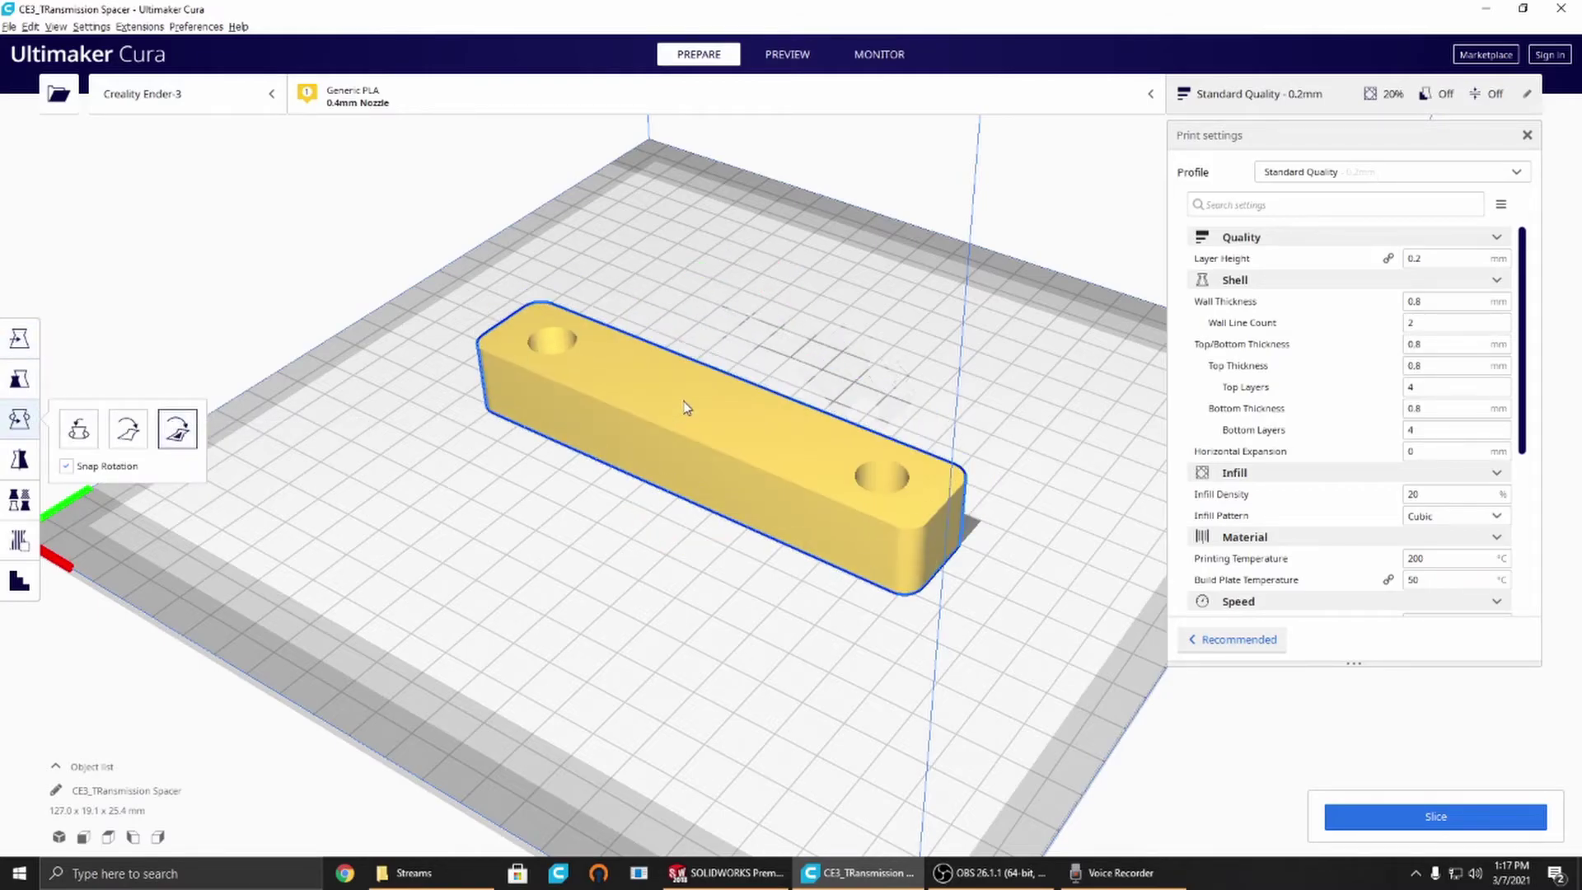
{"action": "left_click", "coordinate": [206, 287]}
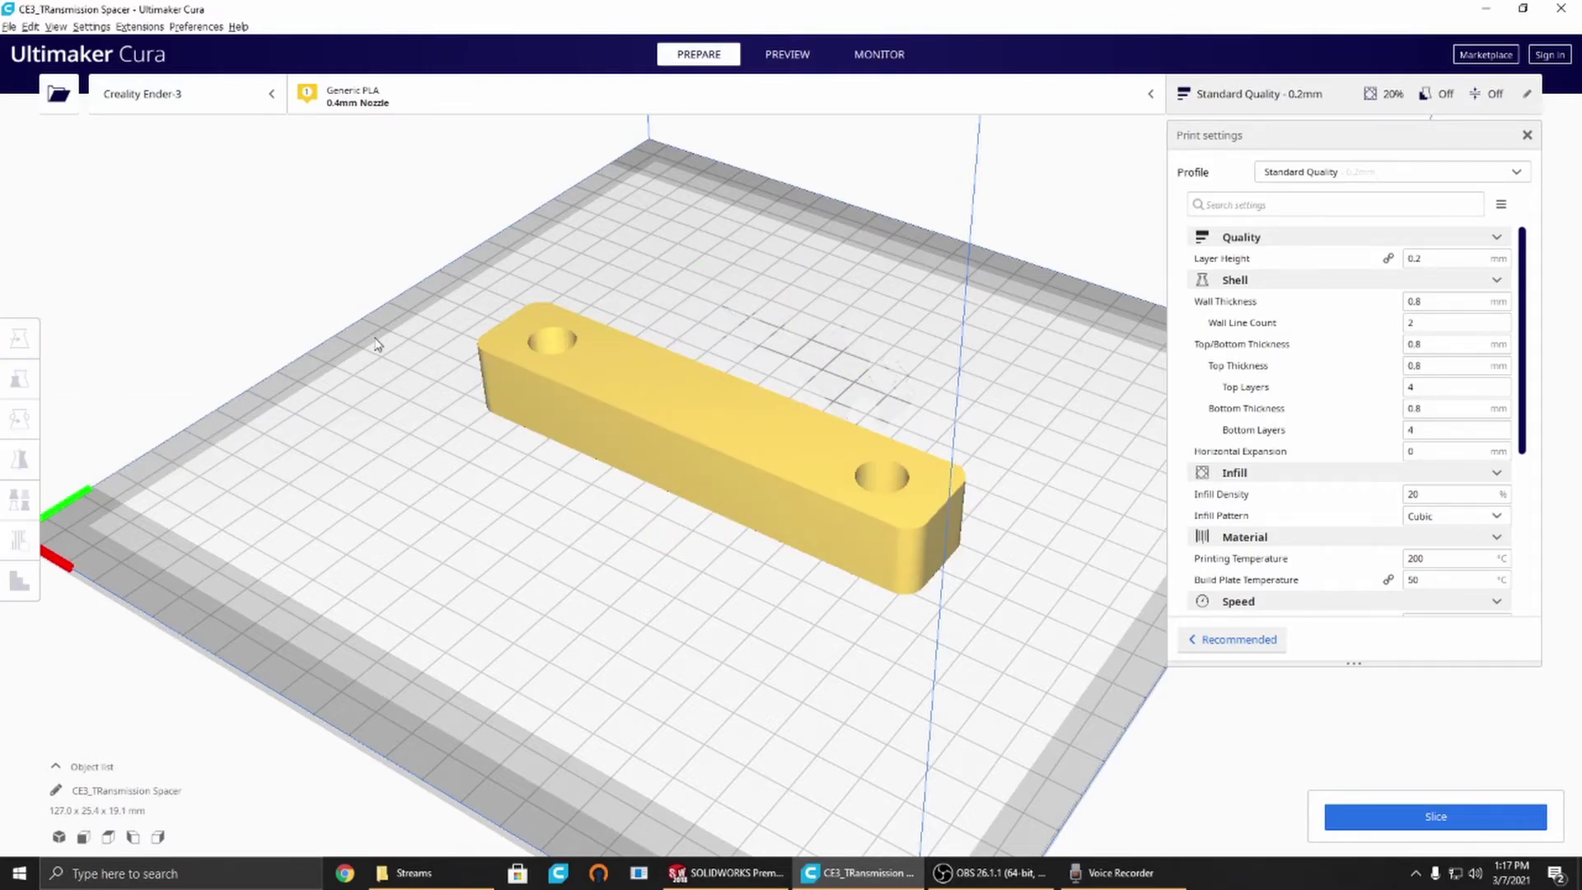
{"action": "right_click_drag", "start_coordinate": [375, 344], "coordinate": [352, 233]}
{"action": "right_click_drag", "start_coordinate": [505, 368], "coordinate": [1076, 434]}
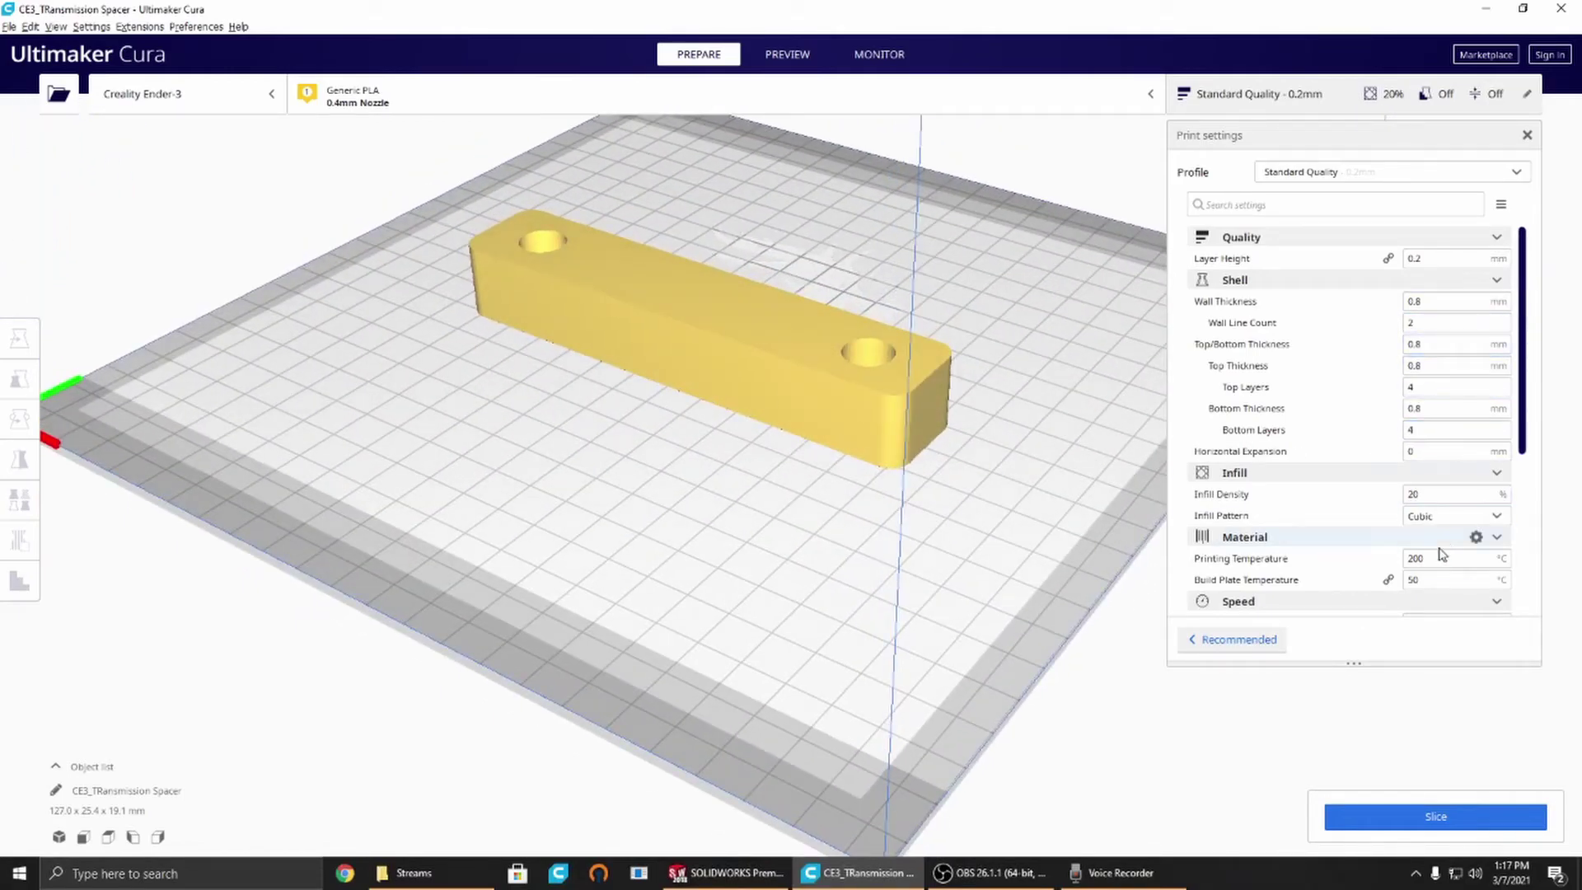
Step: Set Infill Density to 80% with the Triangles pattern and slice (5 h 14 min, 60 g)
{"action": "left_click", "coordinate": [1420, 493]}
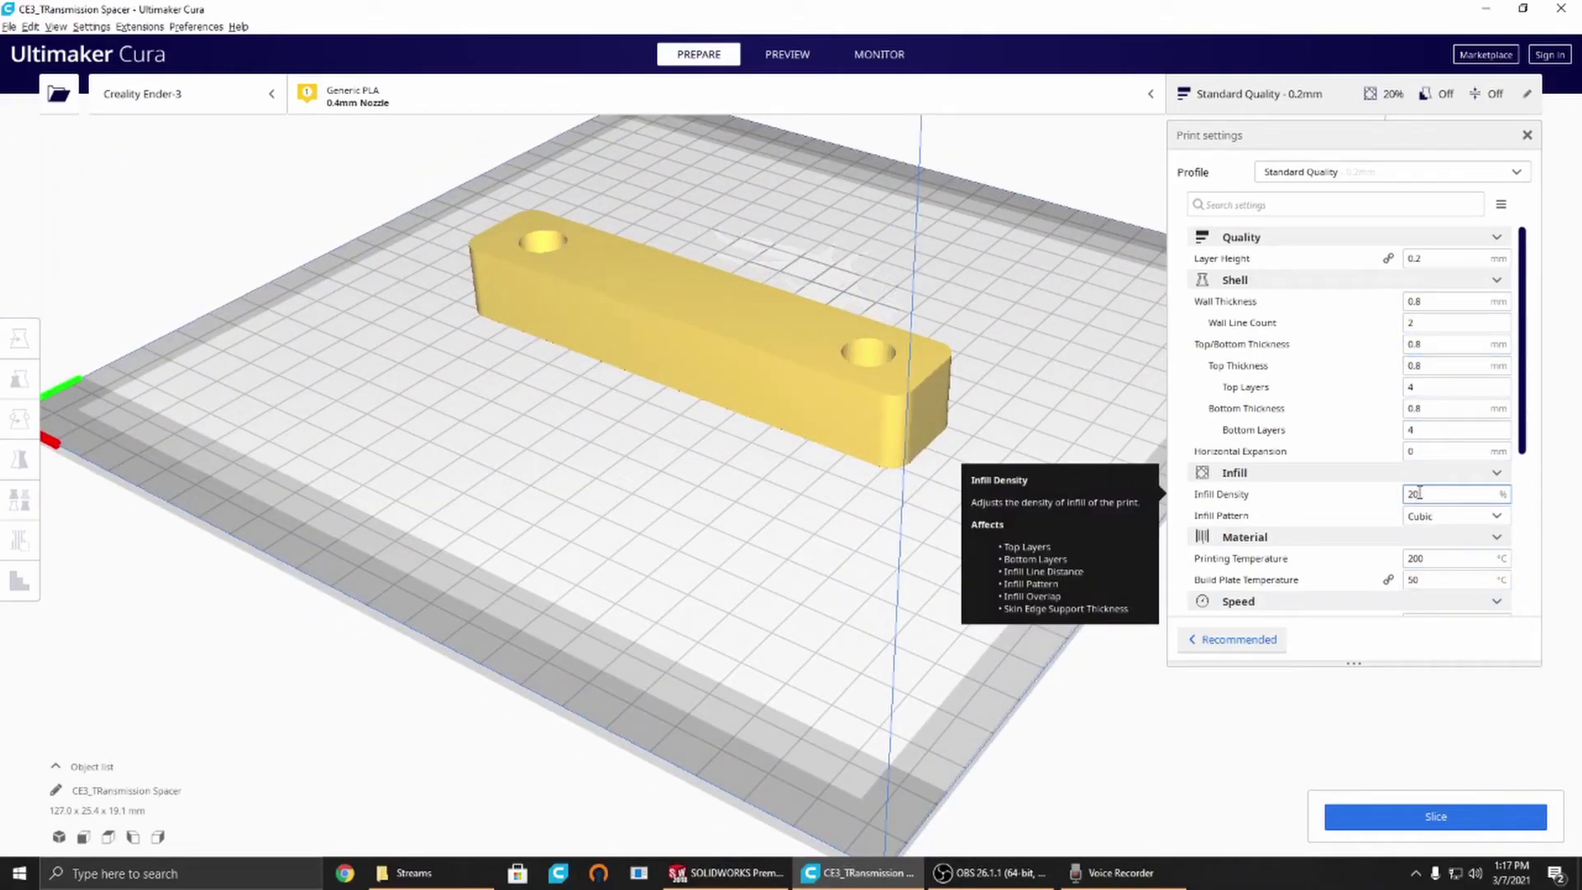
{"action": "double_click", "coordinate": [1419, 493]}
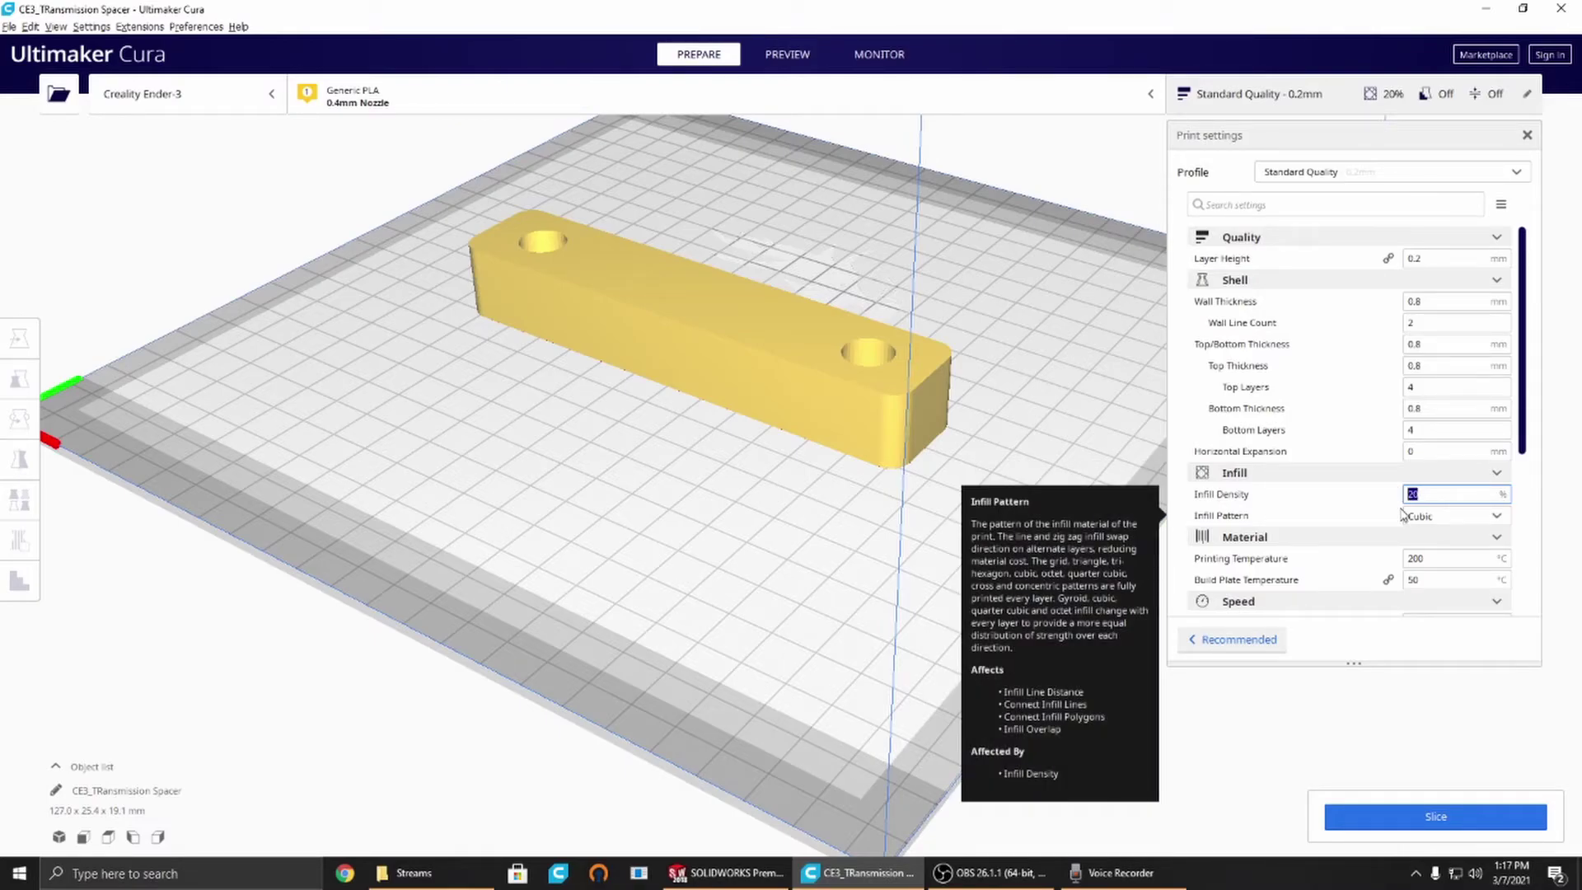
{"action": "type", "text": "80"}
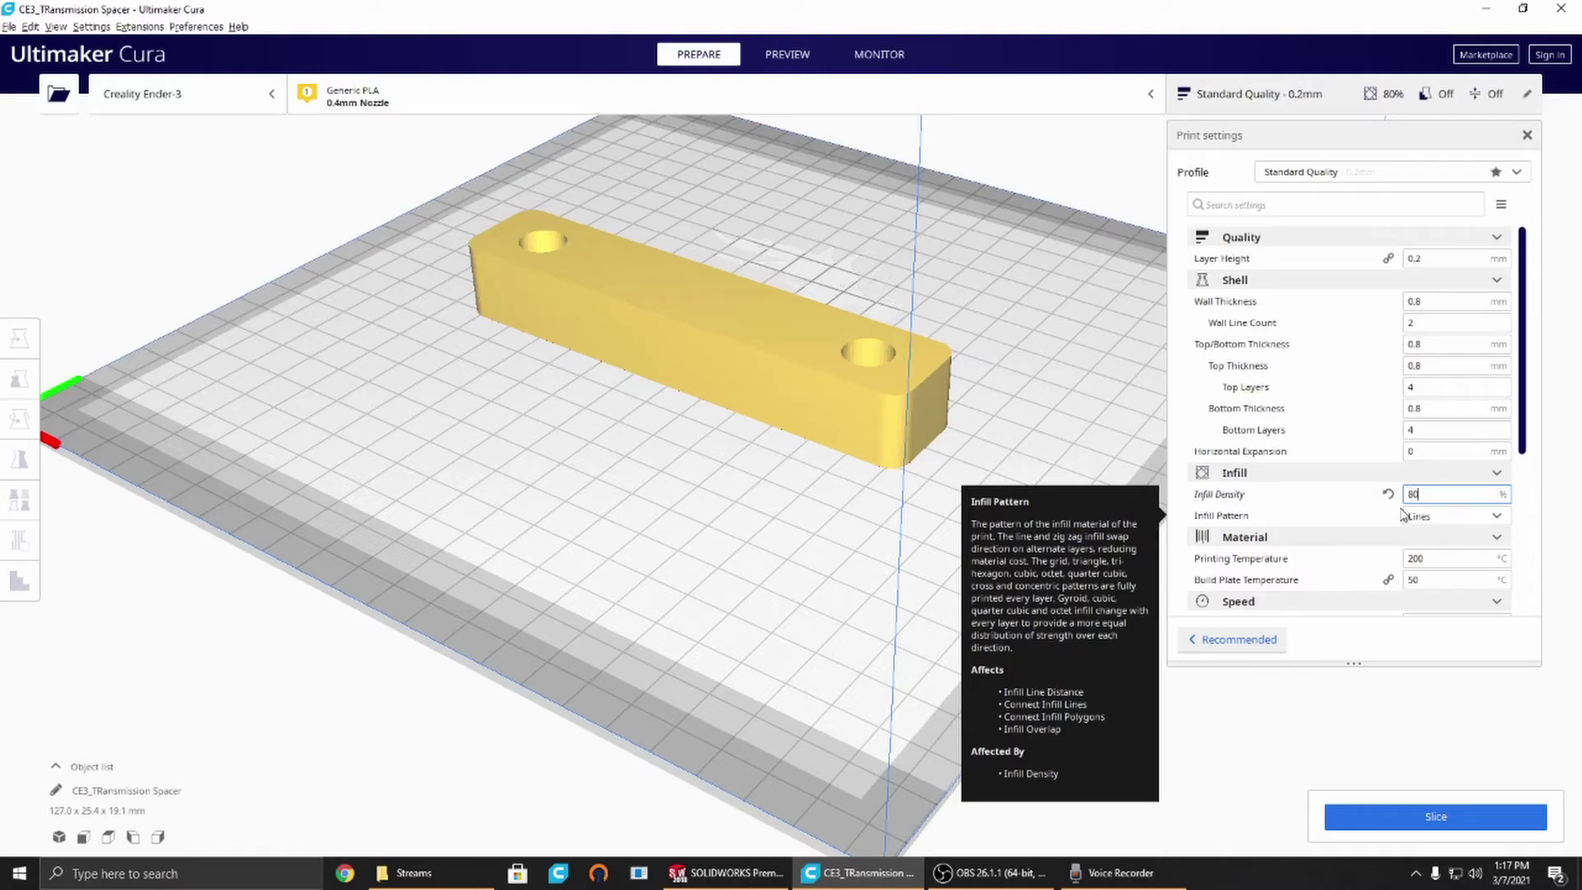
{"action": "left_click", "coordinate": [1452, 517]}
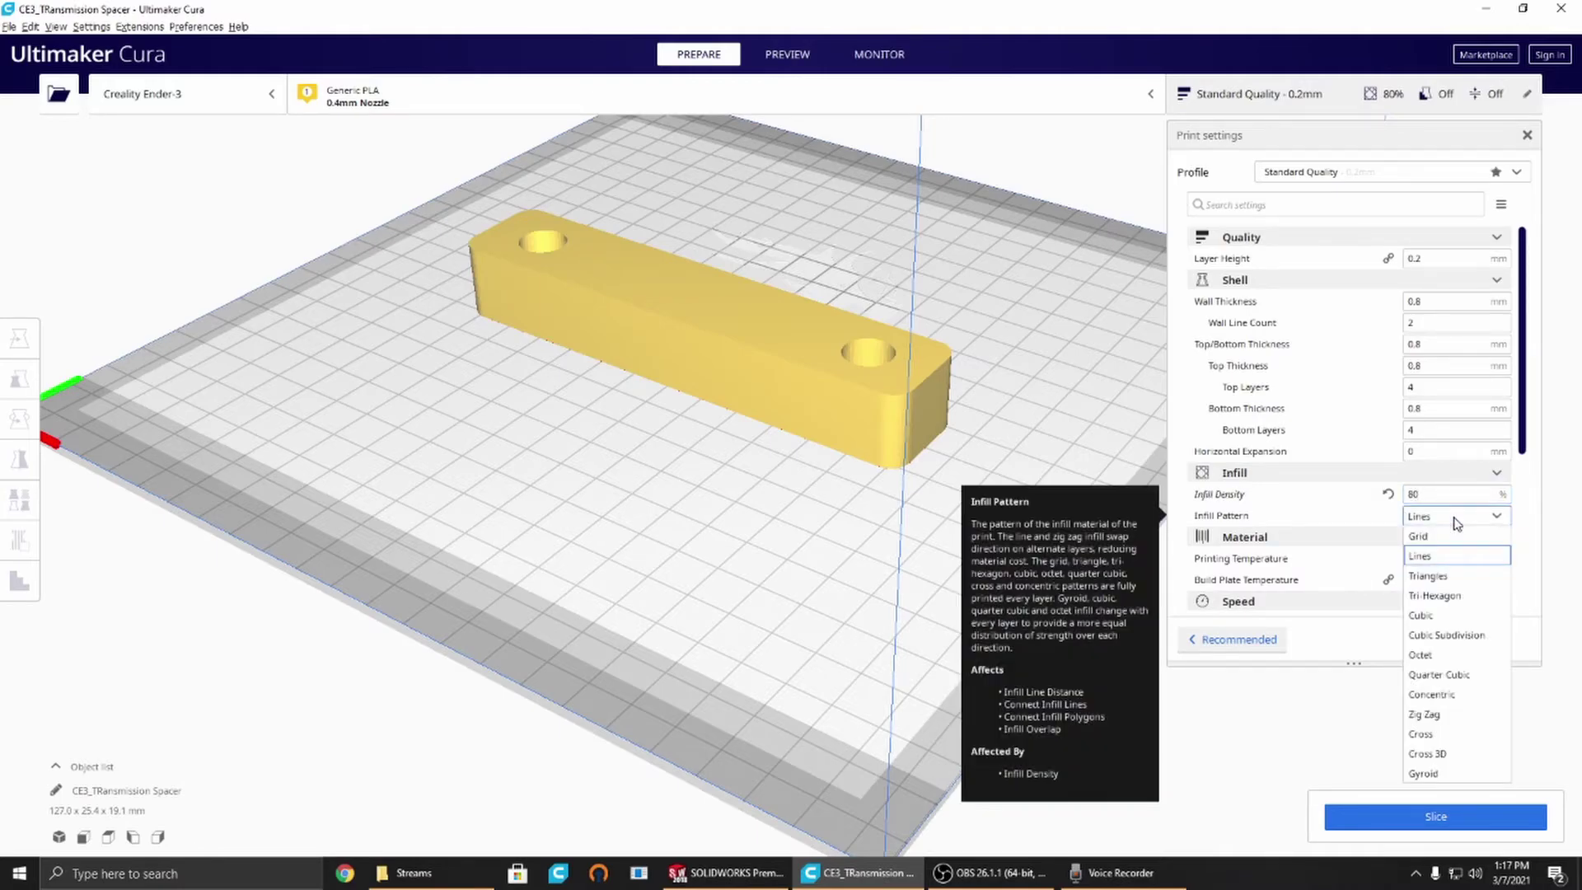
{"action": "left_click", "coordinate": [1448, 576]}
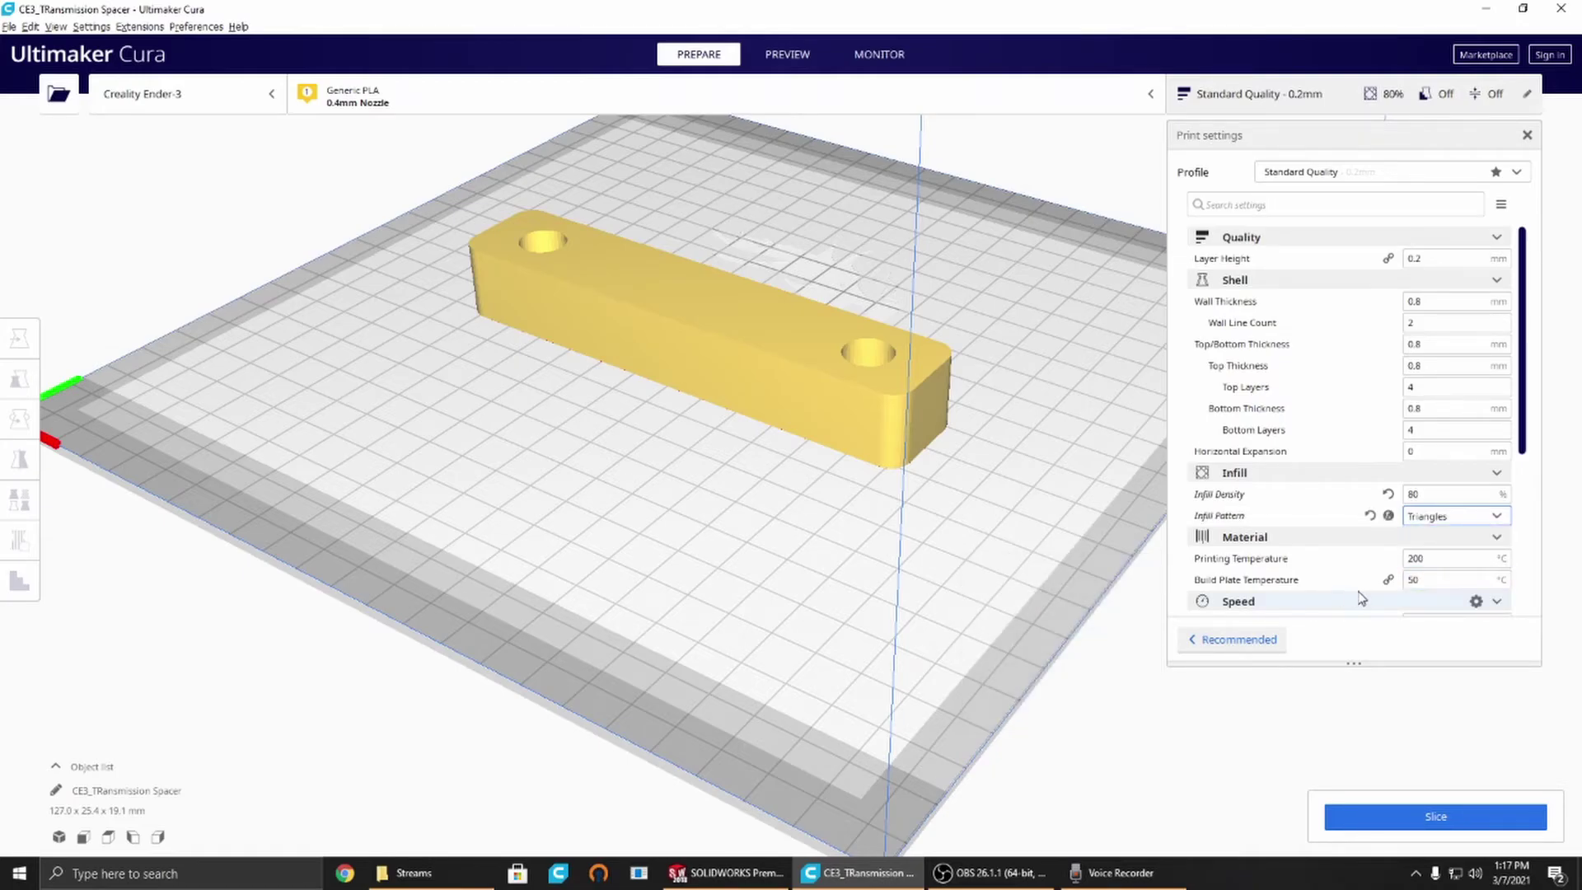
{"action": "left_click", "coordinate": [1404, 826]}
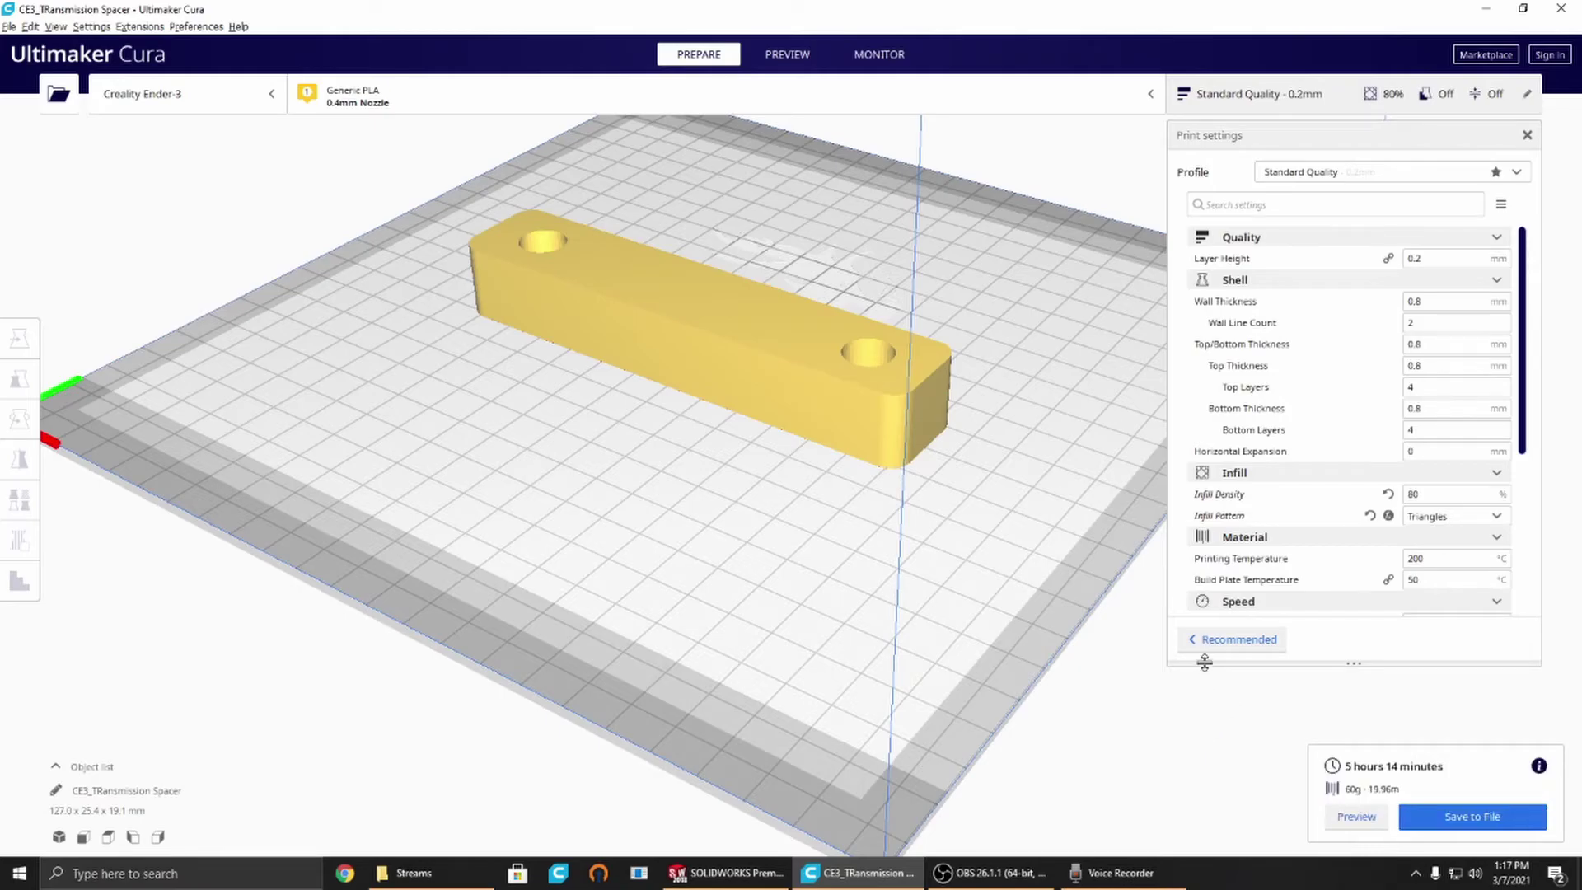
Step: Open Preview and set the layer slider to layer 84 to reveal the triangle infill
{"action": "left_click", "coordinate": [1357, 816]}
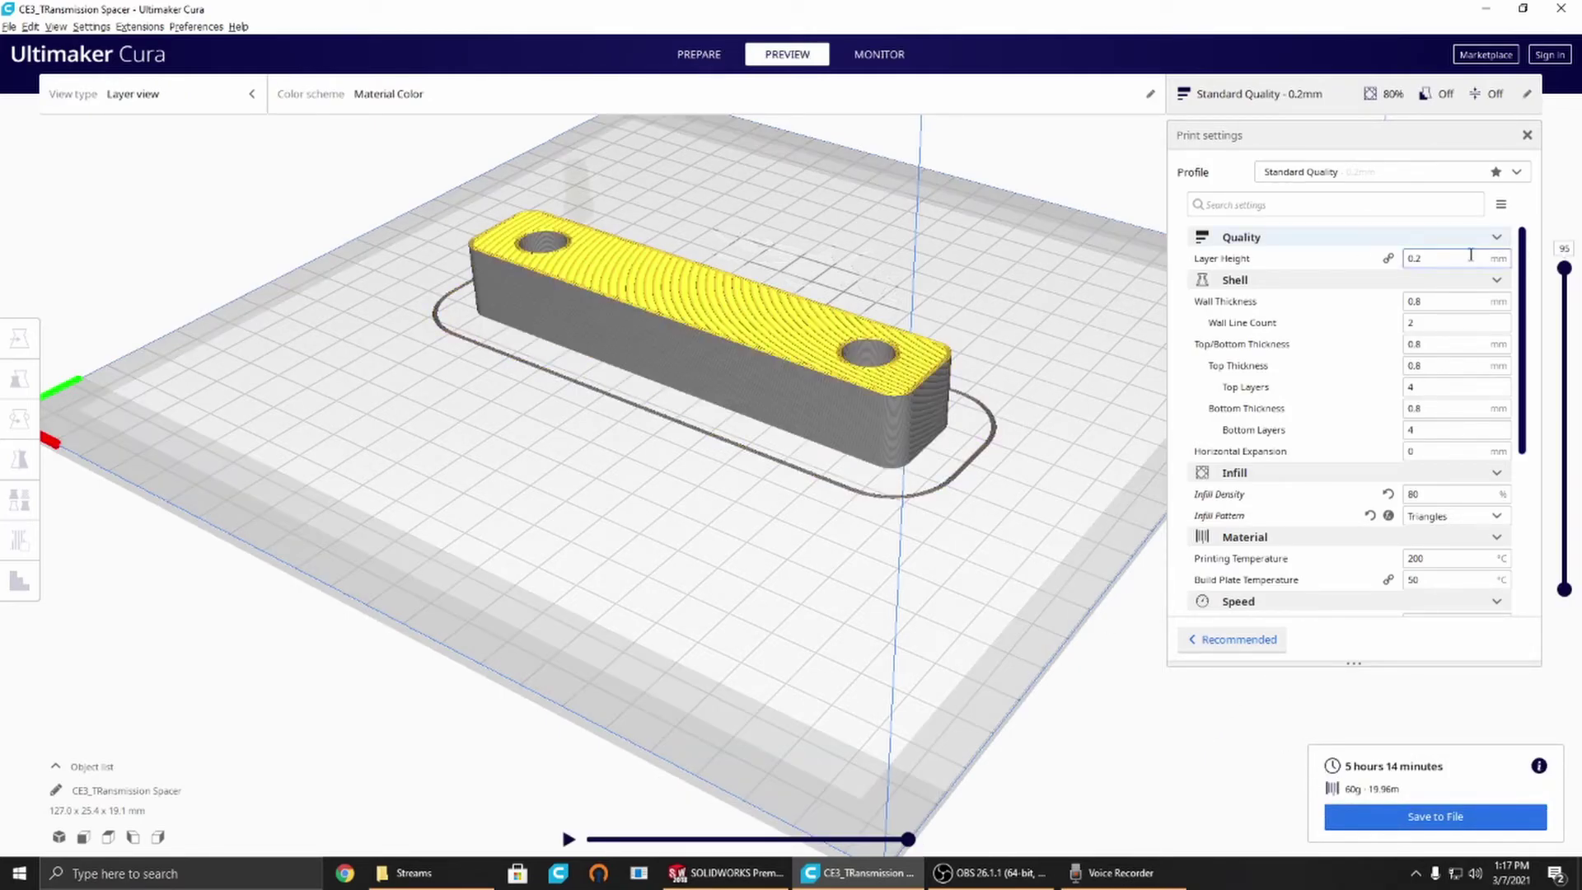
{"action": "left_click_drag", "start_coordinate": [1570, 272], "coordinate": [1564, 305]}
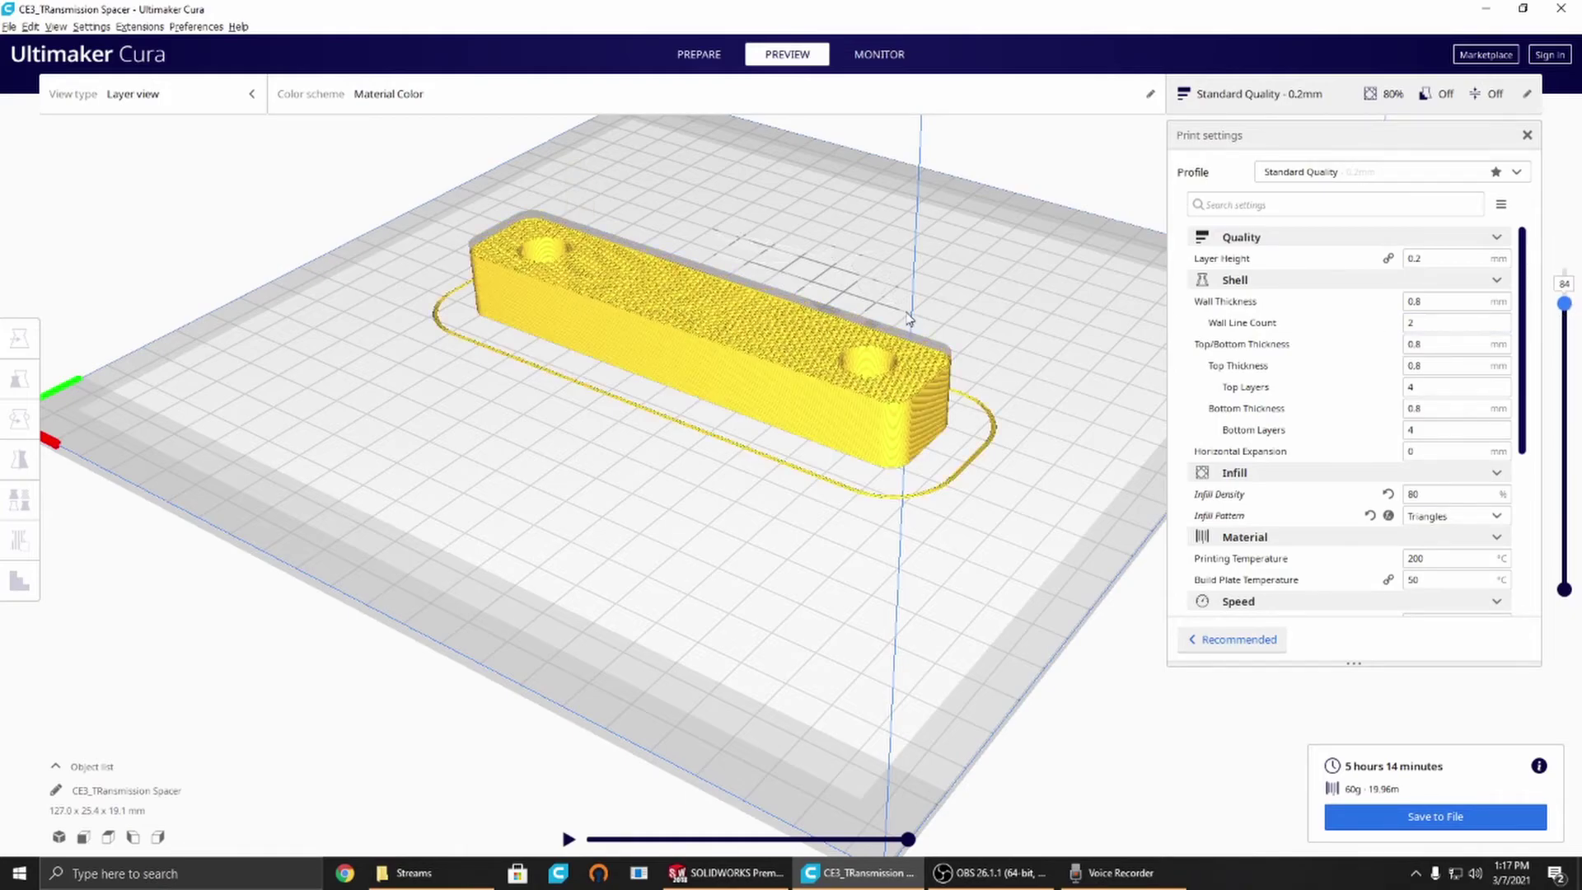
{"action": "scroll", "coordinate": [778, 146], "scroll_direction": "up", "scroll_amount": 5}
{"action": "scroll", "coordinate": [747, 324], "scroll_direction": "up", "scroll_amount": 5}
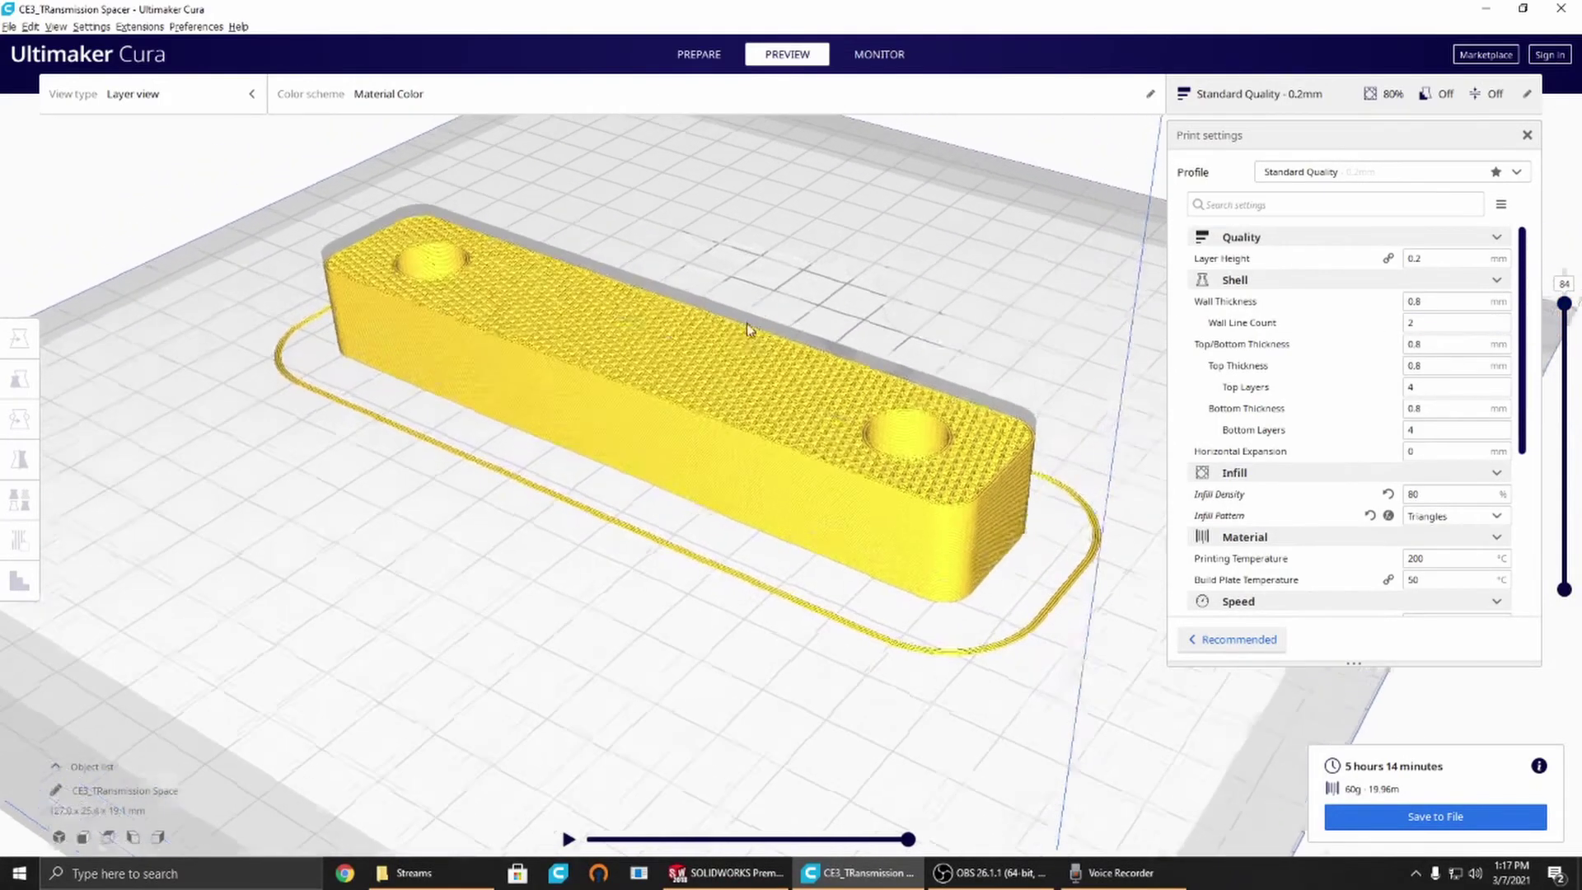
{"action": "scroll", "coordinate": [739, 647], "scroll_direction": "down", "scroll_amount": 3}
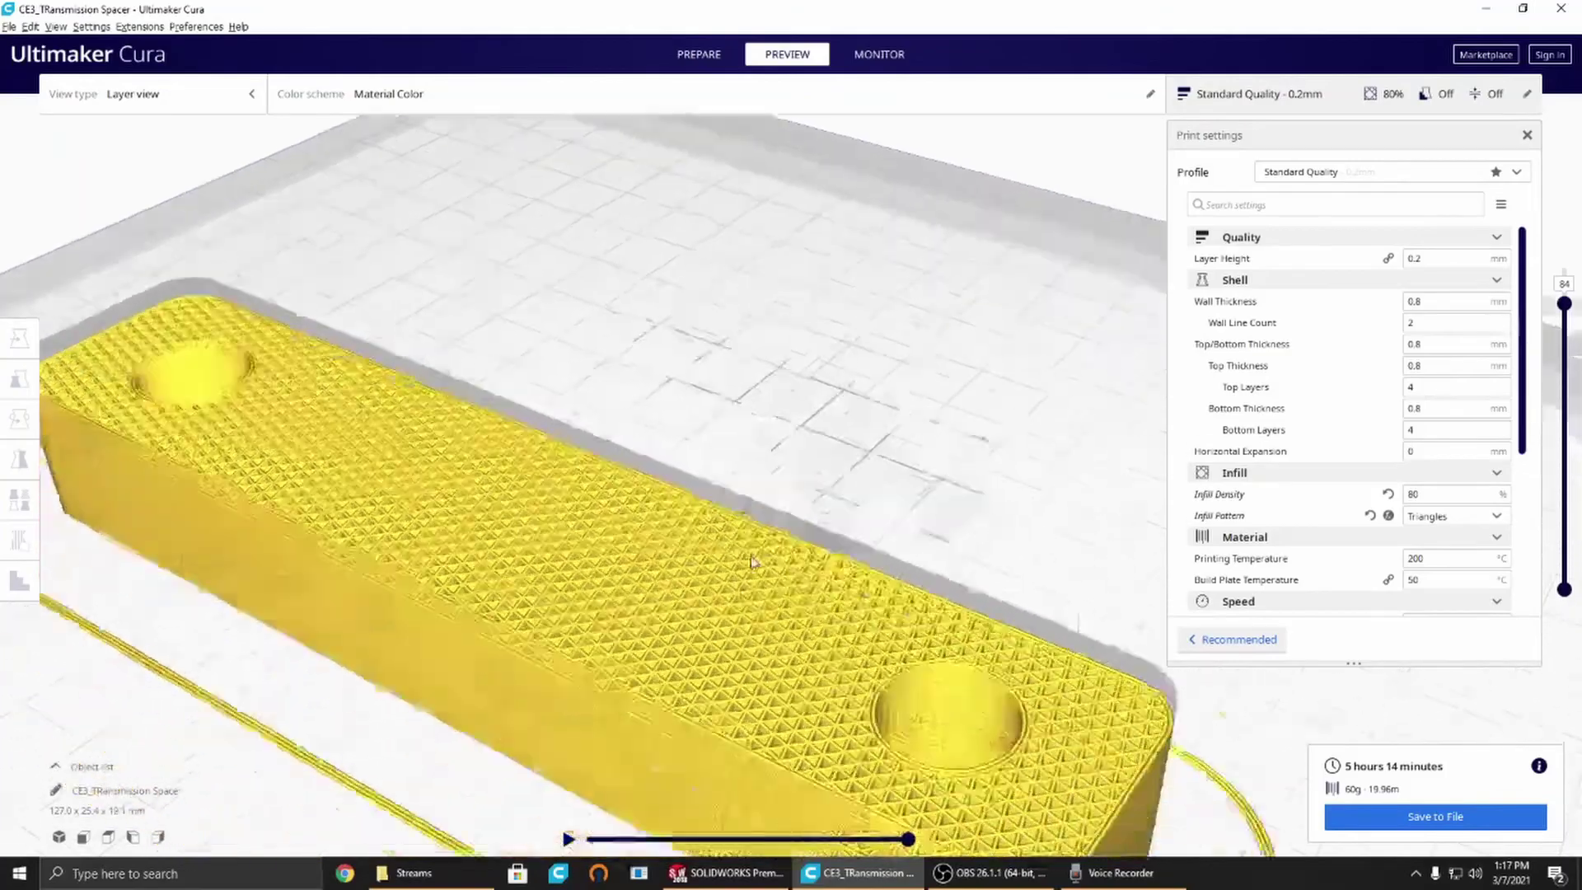
Step: Recentre and rotate the view so the bar lies horizontal, then show layers up to 22
{"action": "middle_click_drag", "start_coordinate": [739, 647], "coordinate": [759, 520]}
{"action": "scroll", "coordinate": [728, 564], "scroll_direction": "up", "scroll_amount": 4}
{"action": "scroll", "coordinate": [728, 564], "scroll_direction": "down", "scroll_amount": 3}
{"action": "right_click_drag", "start_coordinate": [729, 564], "coordinate": [697, 483]}
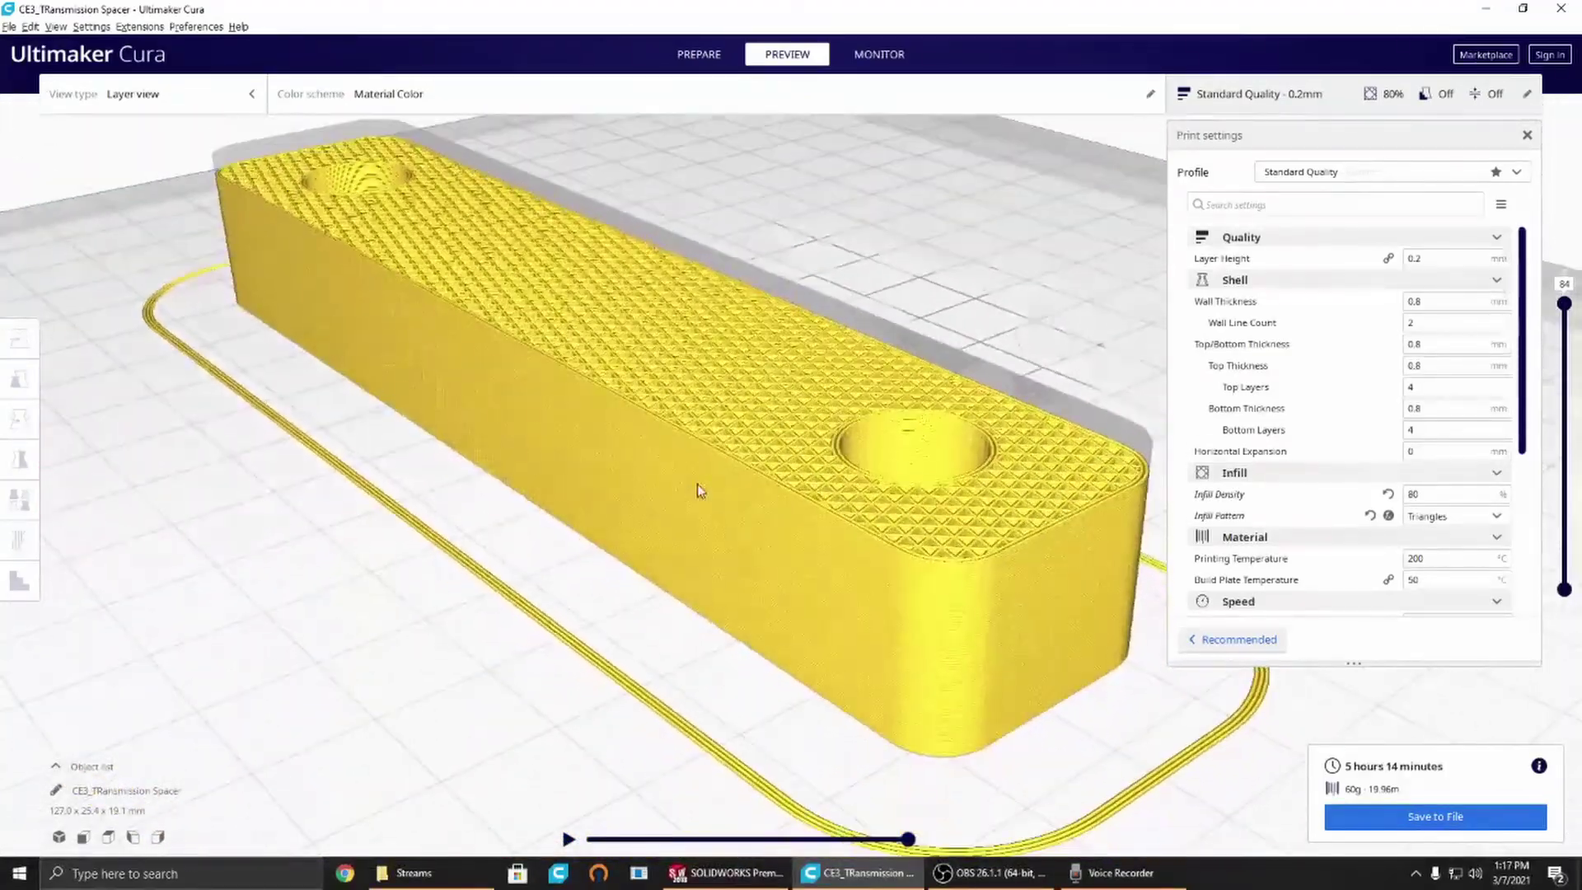
{"action": "left_click_drag", "start_coordinate": [1565, 305], "coordinate": [1564, 268]}
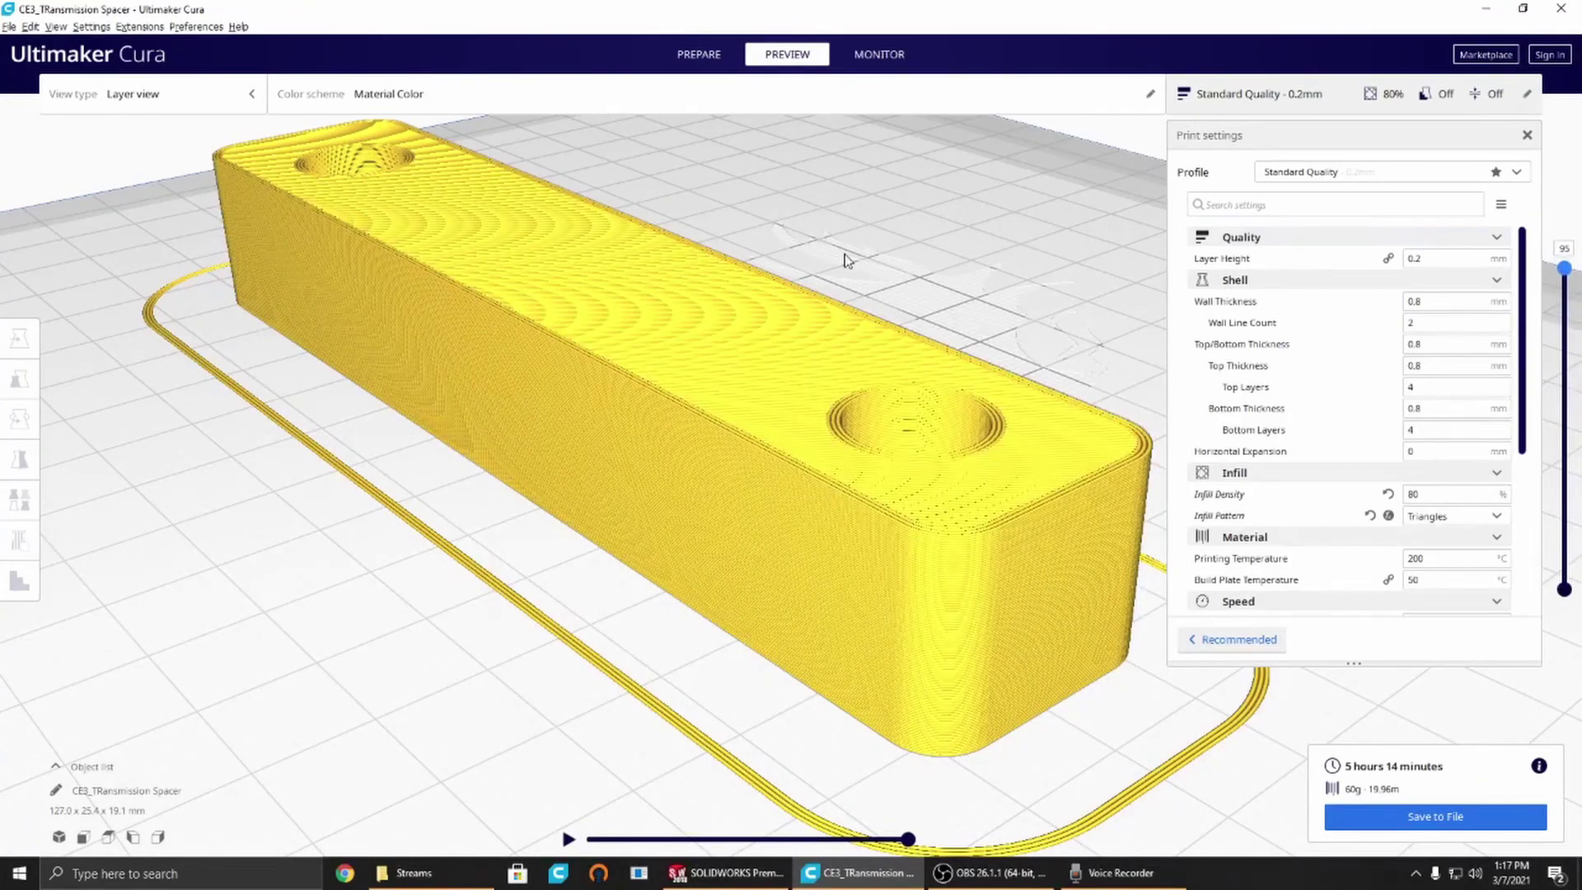
{"action": "scroll", "coordinate": [775, 322], "scroll_direction": "down", "scroll_amount": 2}
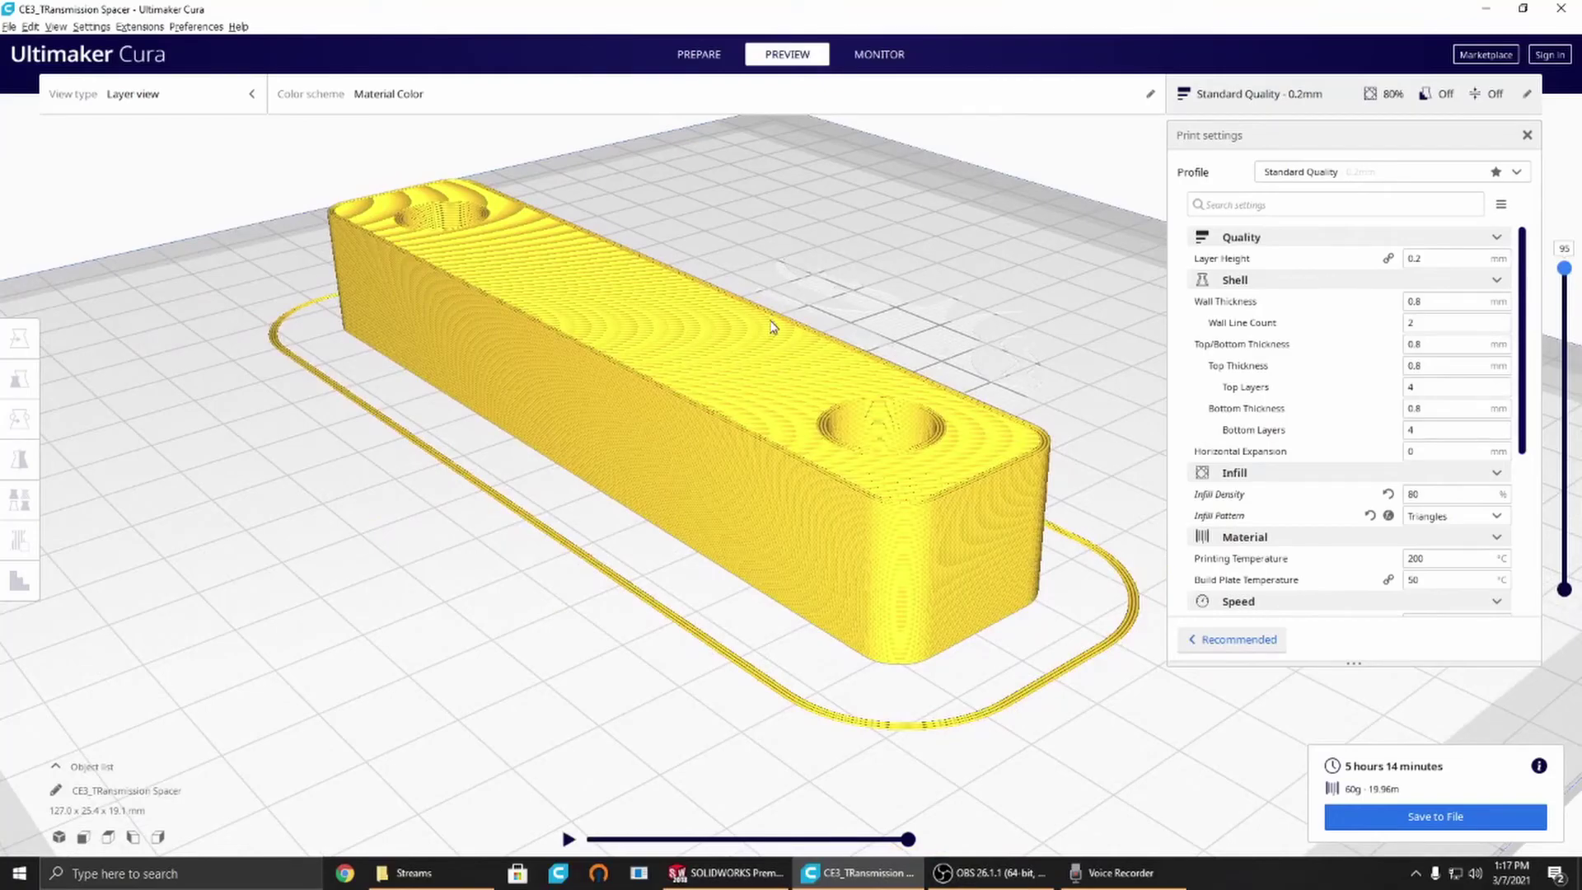